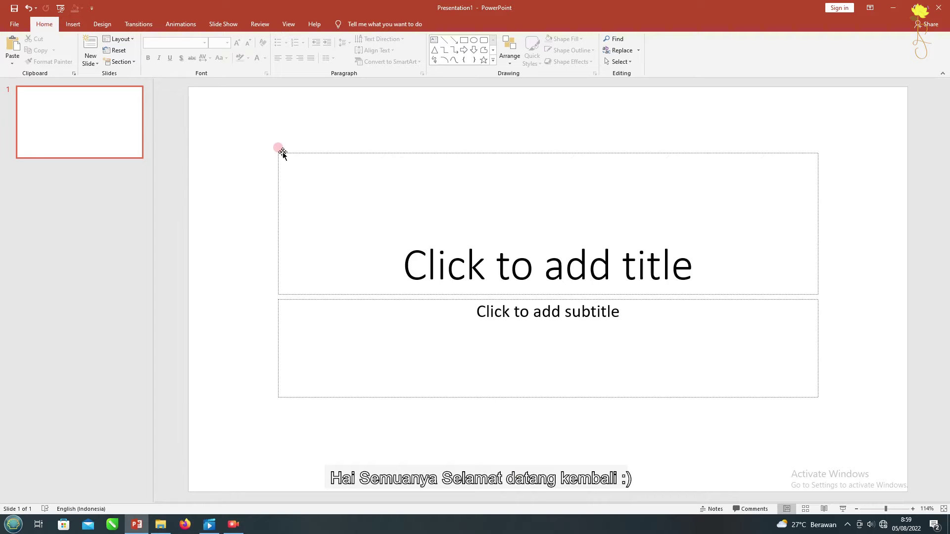
# Delete both the title and subtitle placeholders, leaving slide 1 empty.
pyautogui.click(282, 154)
pyautogui.hotkey('ctrl', 'a')
pyautogui.press('Delete')
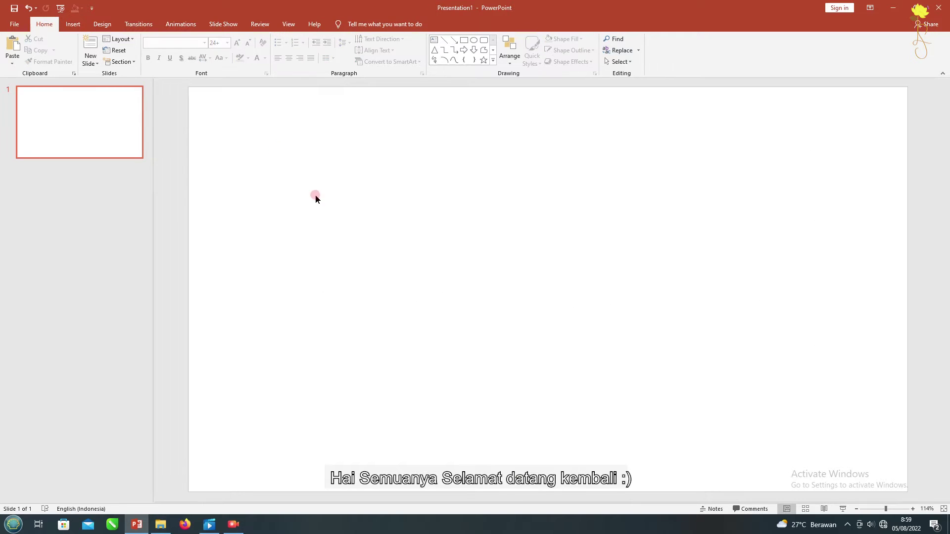
# Zoom to 90% and insert the colour palette picture just off the slide's left edge.
pyautogui.click(856, 509)
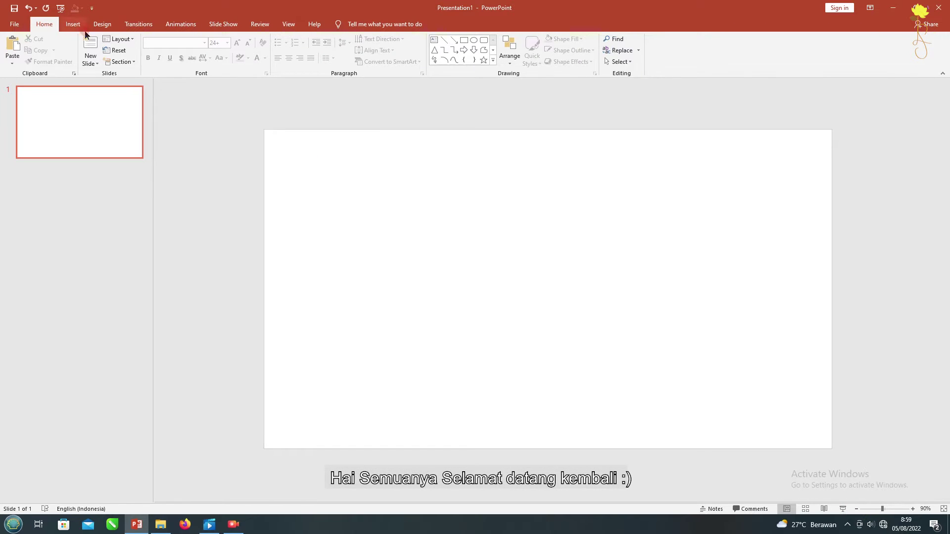
pyautogui.click(101, 24)
pyautogui.click(72, 24)
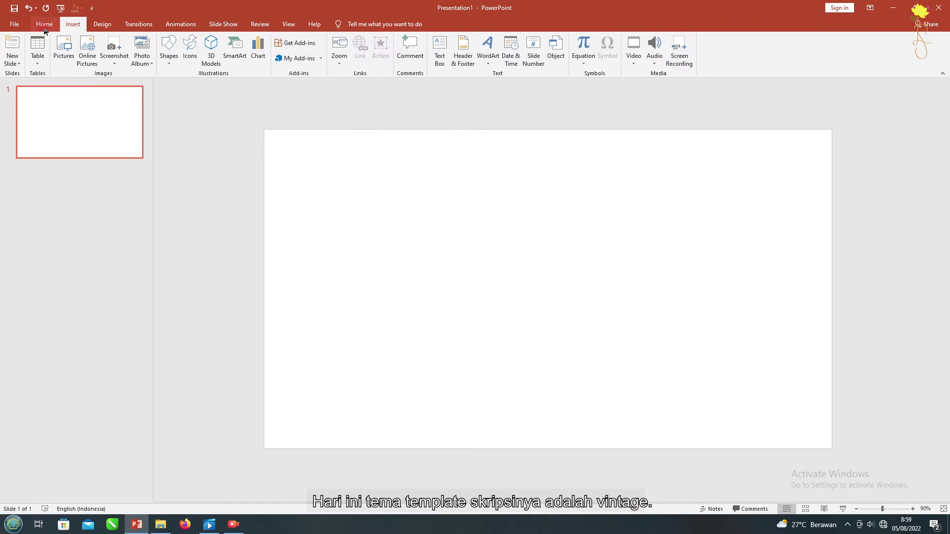
pyautogui.click(64, 49)
pyautogui.click(89, 84)
pyautogui.click(374, 242)
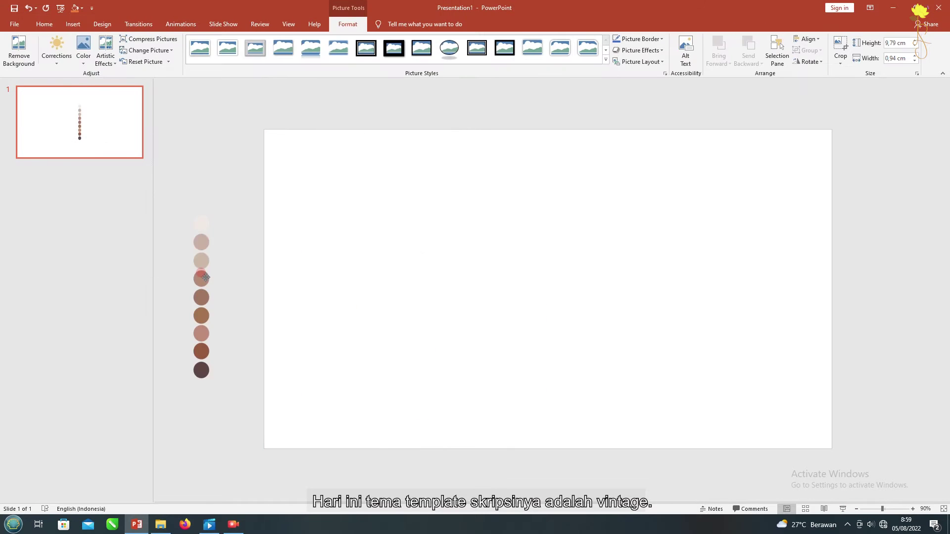
pyautogui.moveTo(563, 272); pyautogui.dragTo(238, 279)
pyautogui.click(208, 151)
# Fill the slide background with a small-grid pattern in brown sampled from the palette.
pyautogui.click(102, 24)
pyautogui.click(899, 54)
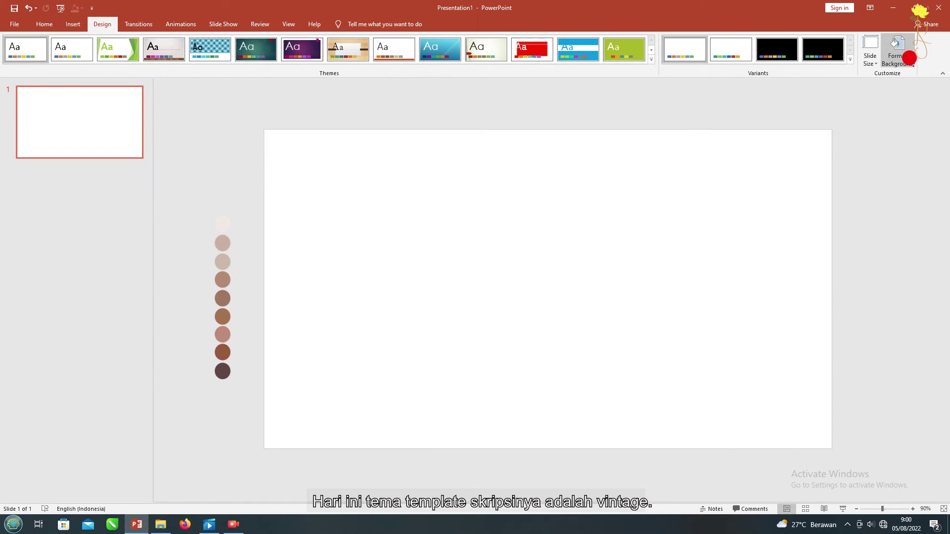
pyautogui.click(830, 177)
pyautogui.click(857, 306)
pyautogui.click(926, 323)
pyautogui.click(890, 418)
pyautogui.click(145, 303)
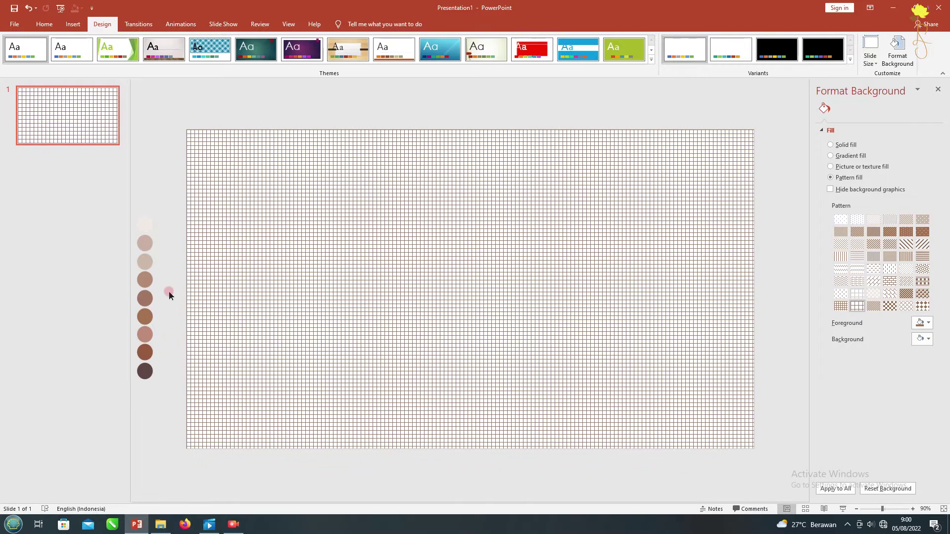
pyautogui.click(938, 89)
pyautogui.click(73, 24)
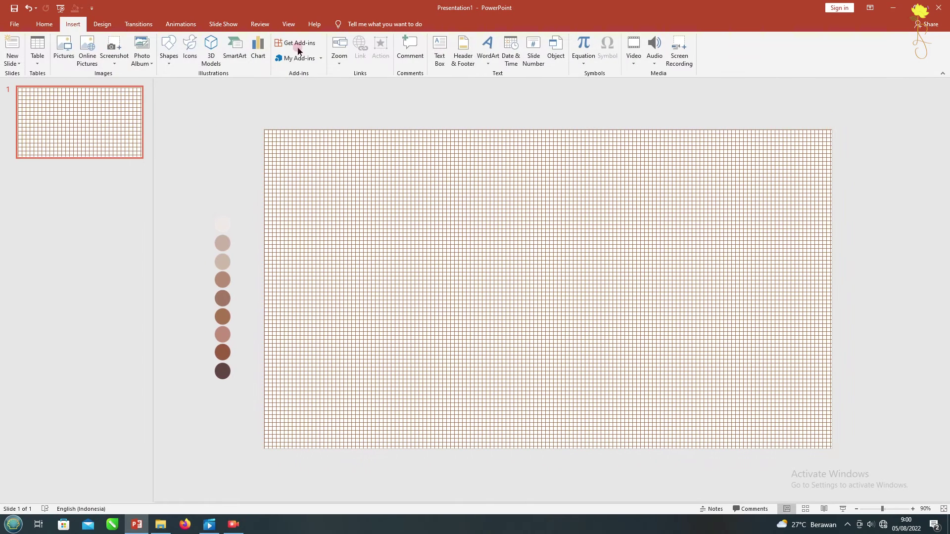
pyautogui.click(44, 24)
pyautogui.click(490, 60)
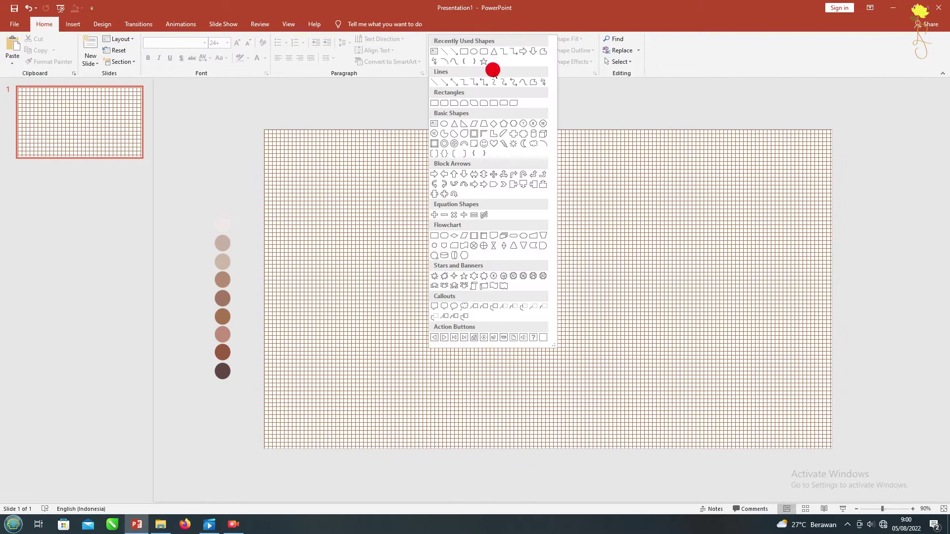
# Draw a snipped-corner rectangle centred across most of the slide.
pyautogui.click(478, 108)
pyautogui.moveTo(301, 150); pyautogui.dragTo(786, 421)
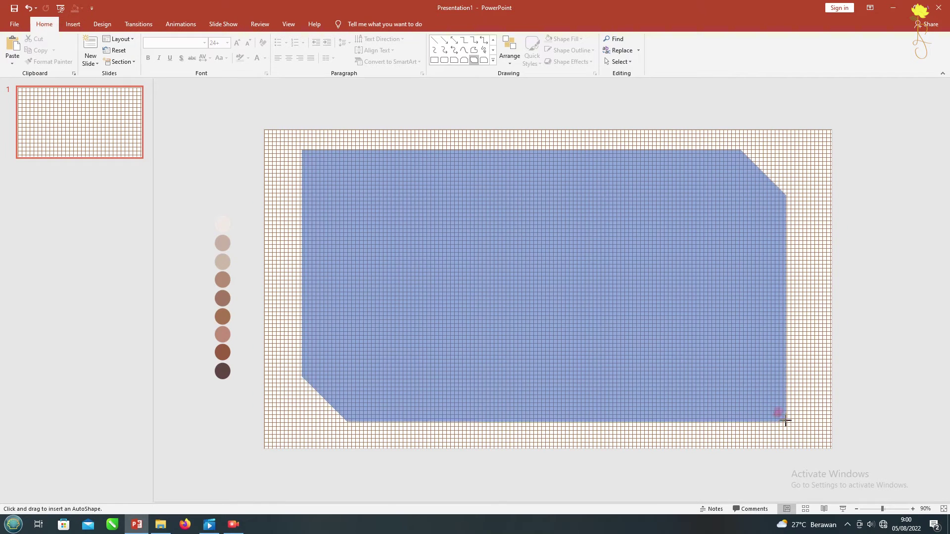
pyautogui.moveTo(786, 421); pyautogui.dragTo(798, 417)
pyautogui.moveTo(515, 268); pyautogui.dragTo(521, 276)
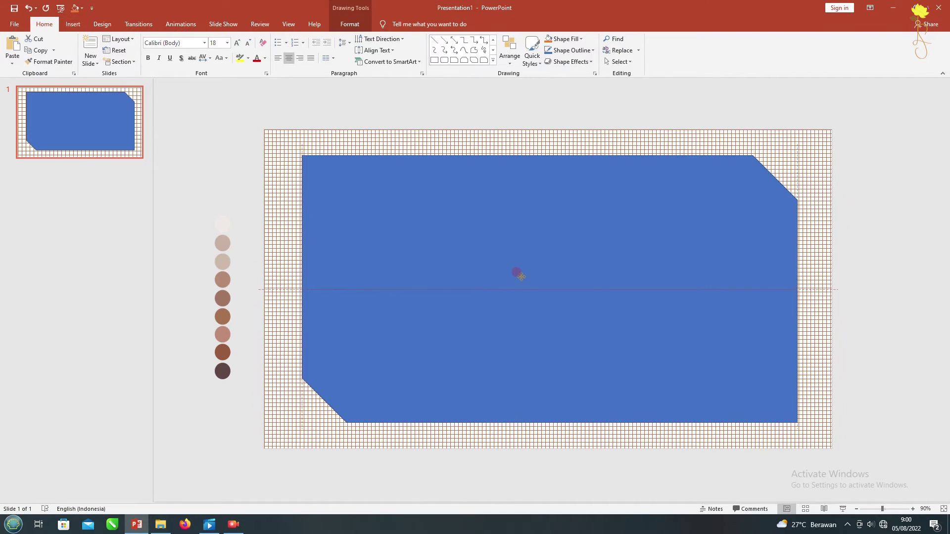
pyautogui.moveTo(521, 277); pyautogui.dragTo(519, 277)
# Give the panel the palette's lightest cream fill and a brown 4½ pt outline.
pyautogui.click(565, 39)
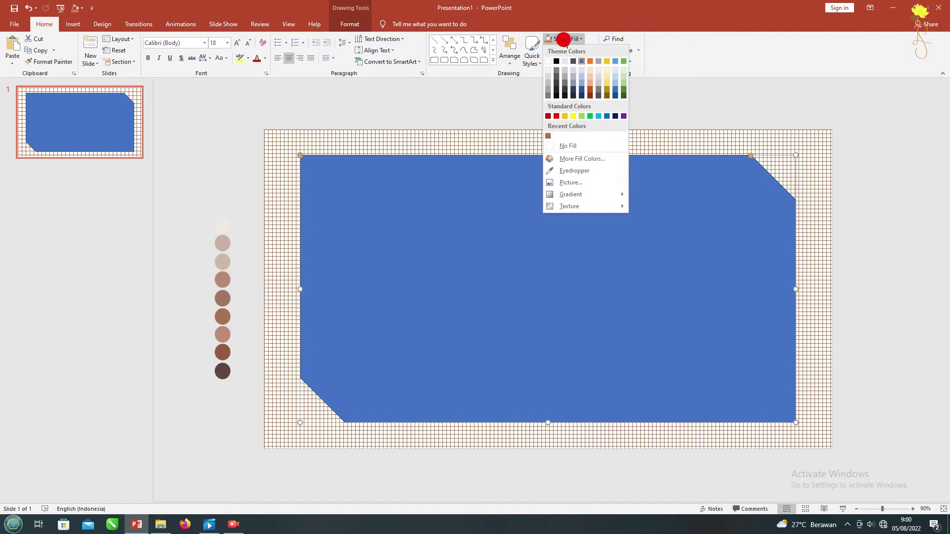
pyautogui.click(565, 39)
pyautogui.click(564, 39)
pyautogui.click(553, 171)
pyautogui.click(223, 224)
pyautogui.click(569, 50)
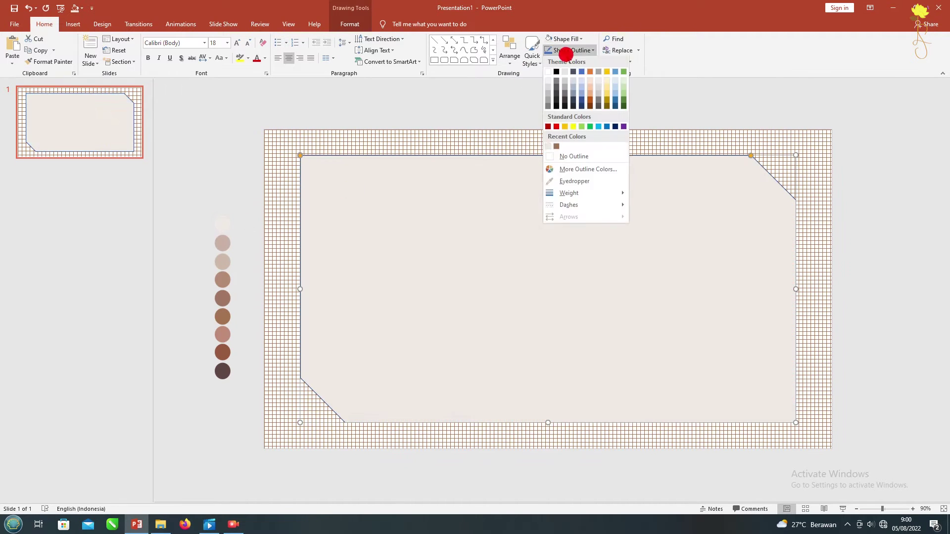
pyautogui.click(558, 147)
pyautogui.click(570, 50)
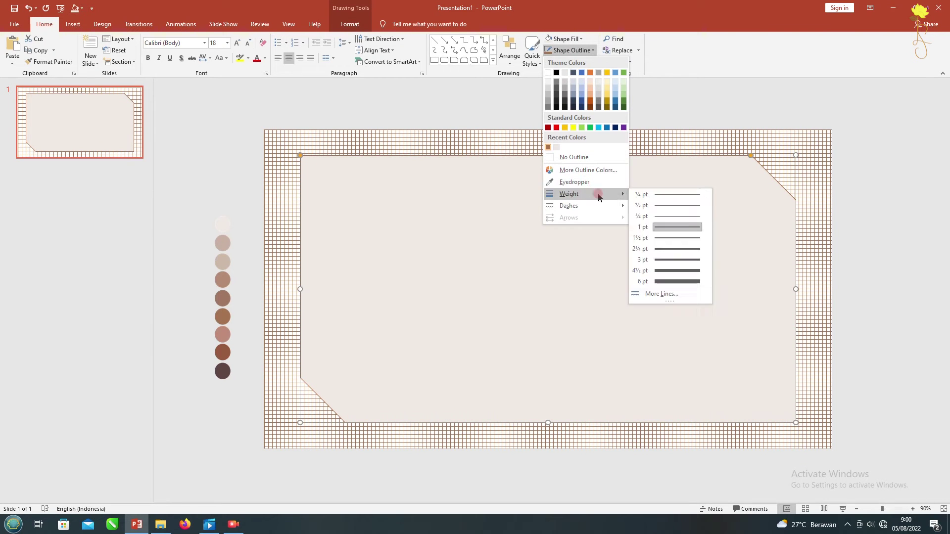
pyautogui.click(667, 269)
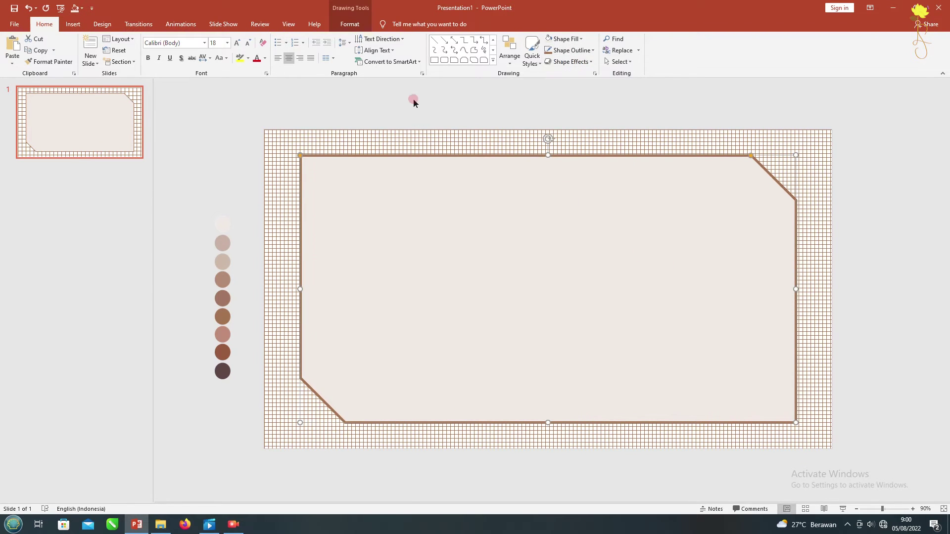
pyautogui.click(413, 101)
pyautogui.click(493, 61)
# Draw a small circle at the panel's top left and copy it into a column of four.
pyautogui.click(483, 58)
pyautogui.moveTo(343, 190)
pyautogui.mouseDown()
pyautogui.moveTo(360, 207)
pyautogui.moveTo(351, 234)
pyautogui.mouseUp()
pyautogui.click(347, 212)
pyautogui.click(351, 198)
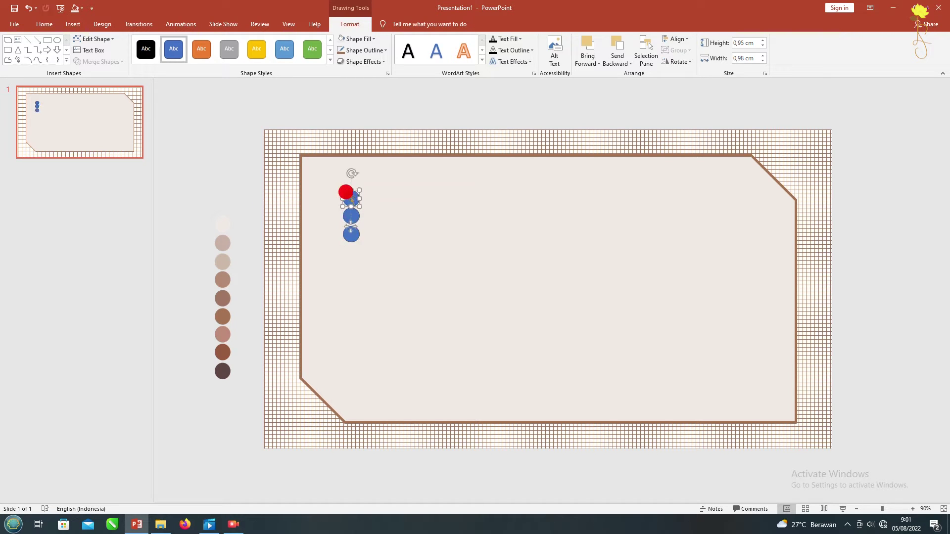
pyautogui.keyDown('ctrl'); pyautogui.moveTo(351, 198); pyautogui.dragTo(350, 183); pyautogui.keyUp('ctrl')
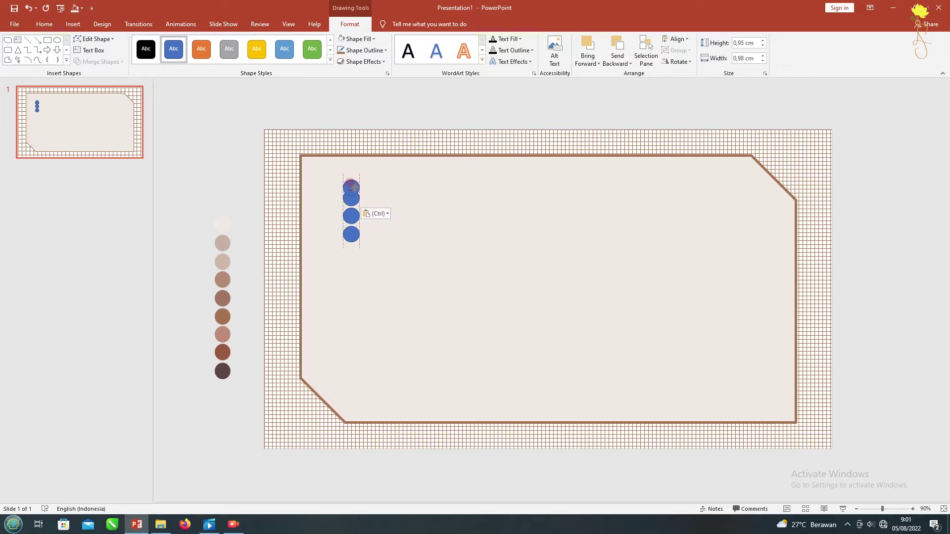
pyautogui.keyDown('ctrl'); pyautogui.moveTo(353, 178); pyautogui.dragTo(350, 187); pyautogui.keyUp('ctrl')
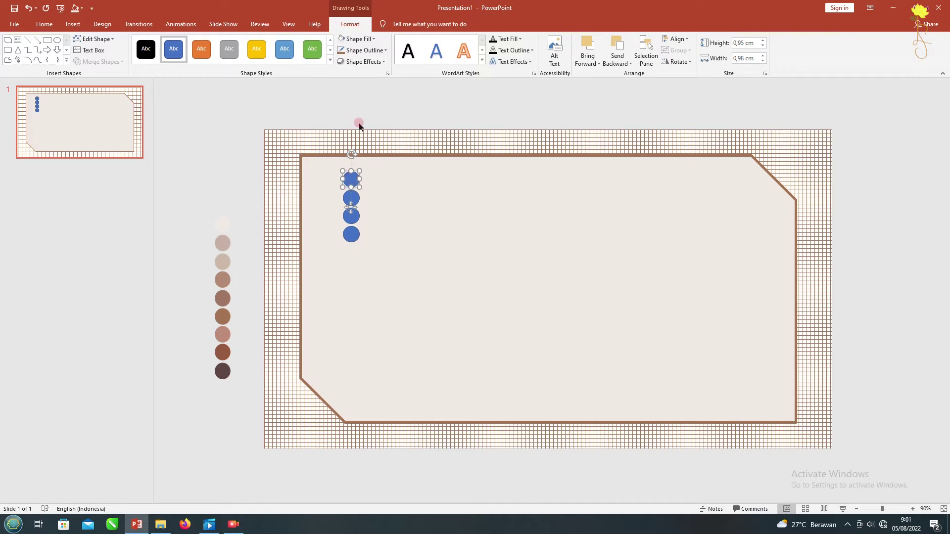
pyautogui.click(295, 163)
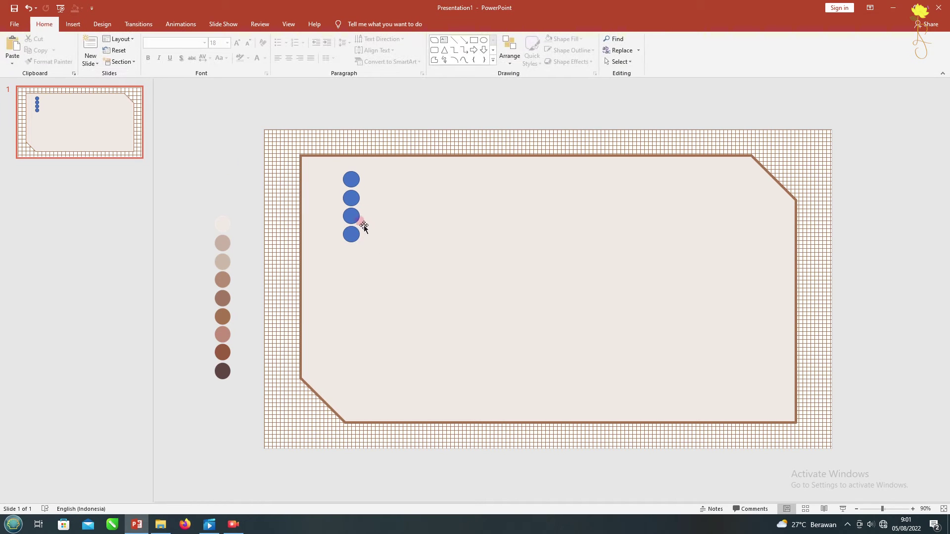
pyautogui.click(364, 227)
pyautogui.click(224, 138)
# Fill the top three circles with palette beige, a palette brown and a recent brown.
pyautogui.click(350, 179)
pyautogui.click(564, 39)
pyautogui.click(561, 171)
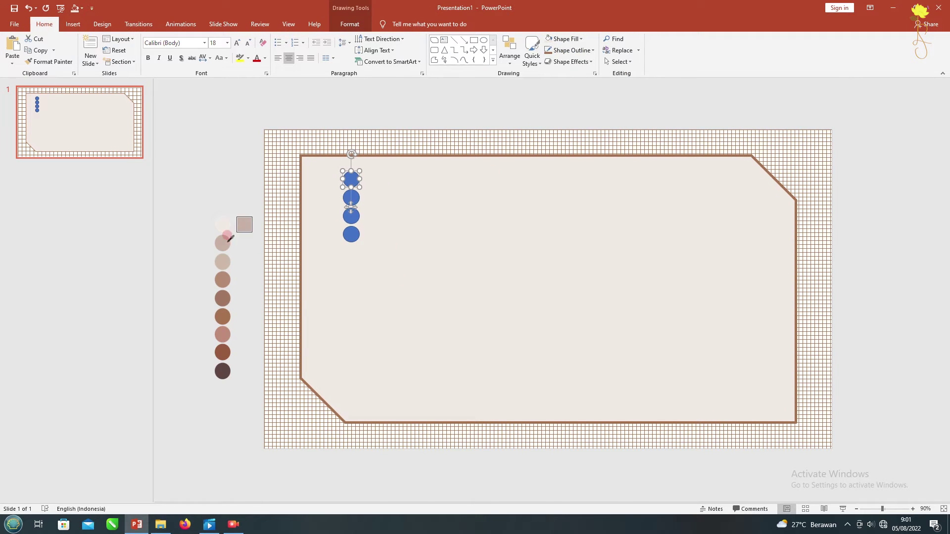
pyautogui.click(223, 261)
pyautogui.click(357, 198)
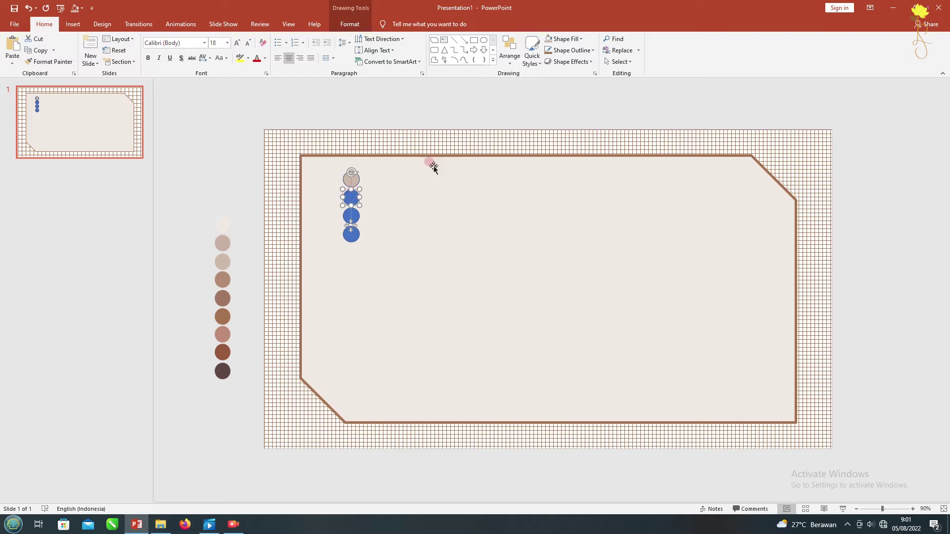
pyautogui.click(568, 39)
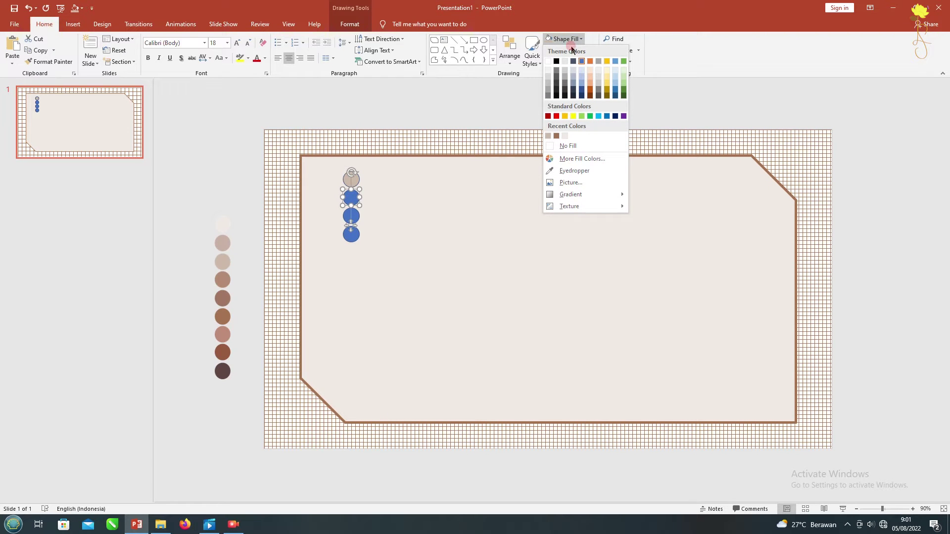
pyautogui.click(562, 170)
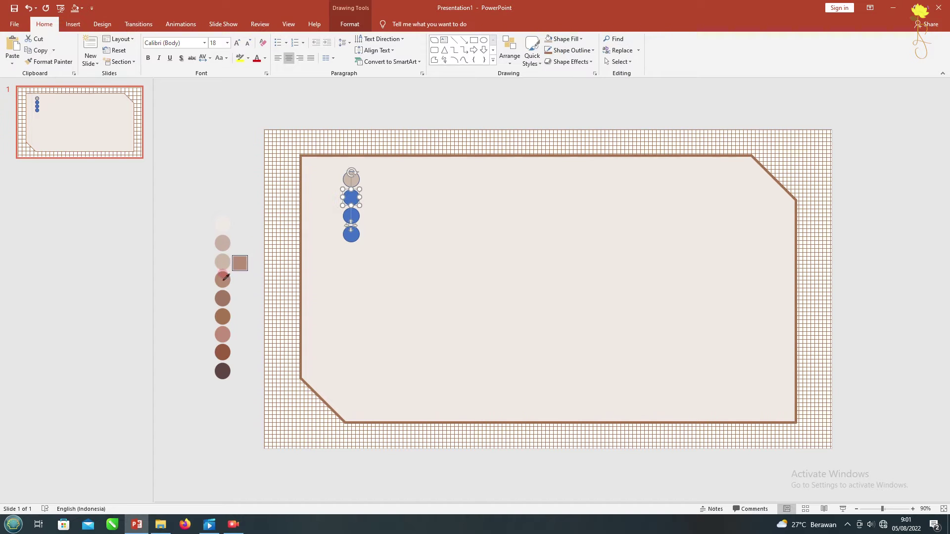
pyautogui.click(223, 279)
pyautogui.click(352, 216)
pyautogui.click(565, 38)
pyautogui.click(552, 136)
# Fill the fourth circle with the palette's dark brown, then select all four circles.
pyautogui.click(351, 235)
pyautogui.click(566, 39)
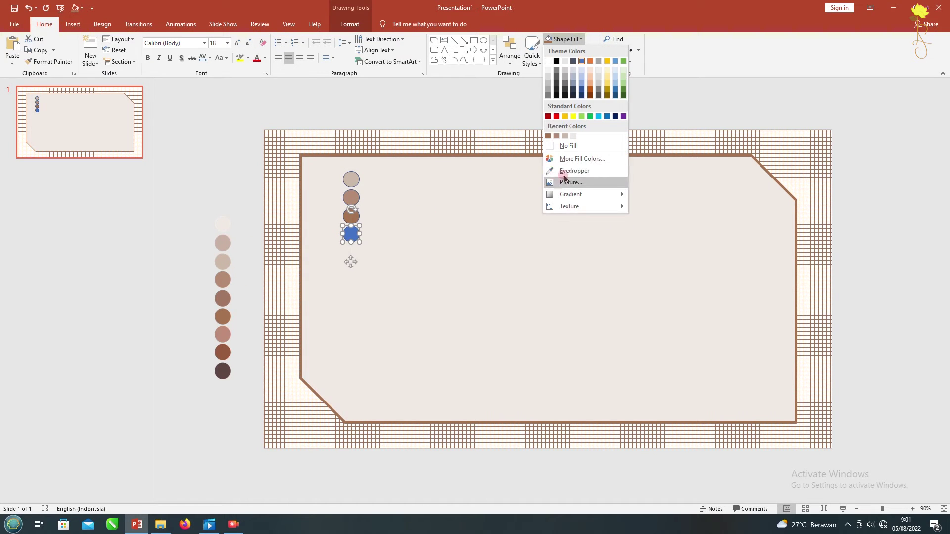
pyautogui.click(561, 170)
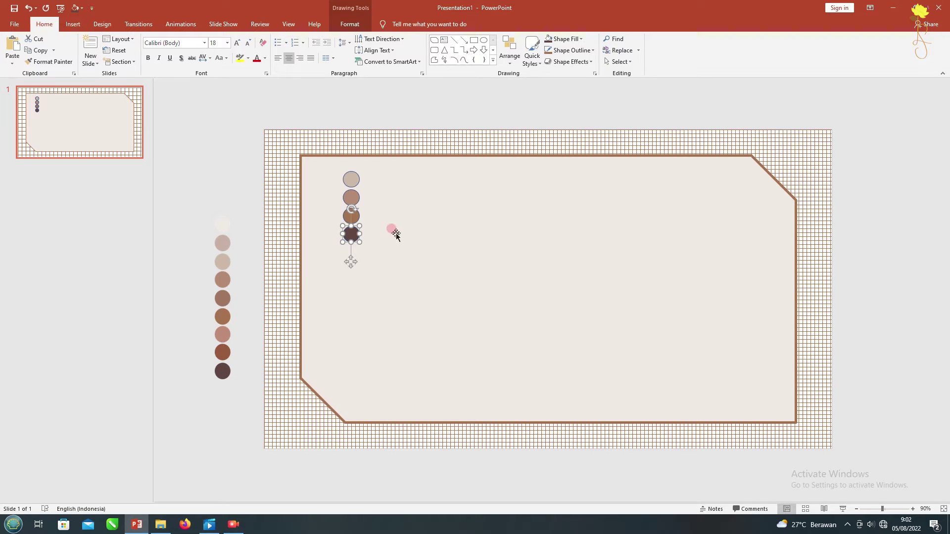
pyautogui.click(357, 219)
pyautogui.click(572, 50)
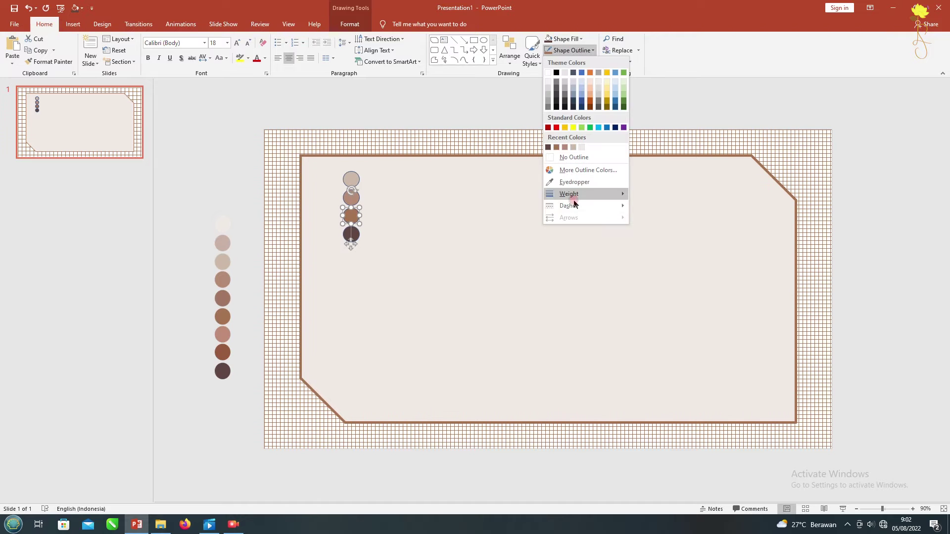
pyautogui.click(565, 180)
pyautogui.click(280, 170)
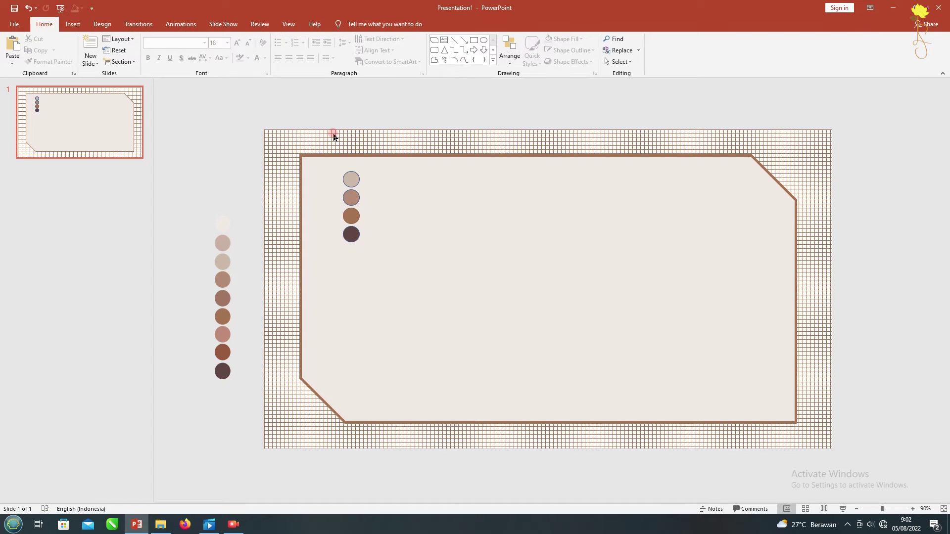
pyautogui.moveTo(320, 118); pyautogui.dragTo(422, 276)
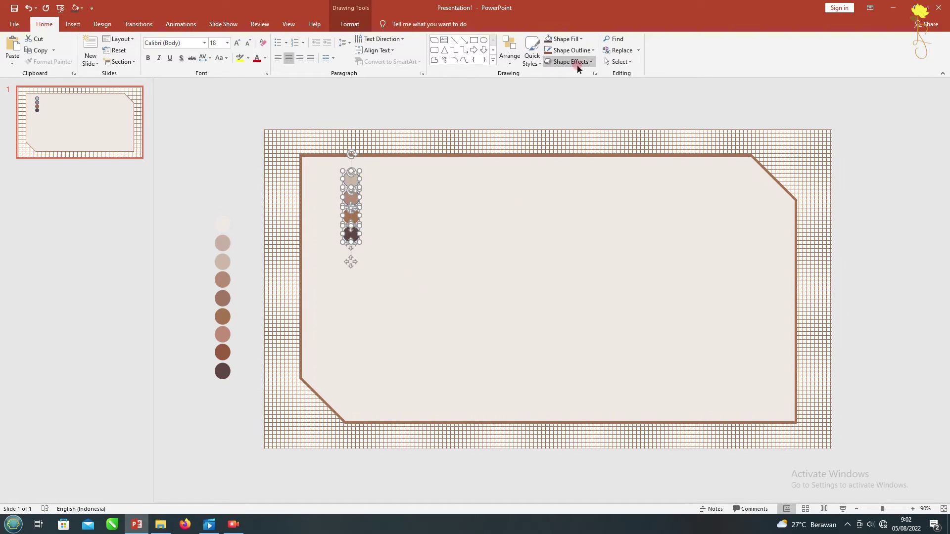
# Sample an outline colour for the circles, enlarge them, and set a heavier outline weight.
pyautogui.click(572, 50)
pyautogui.click(565, 180)
pyautogui.moveTo(363, 243); pyautogui.dragTo(374, 292)
pyautogui.click(360, 173)
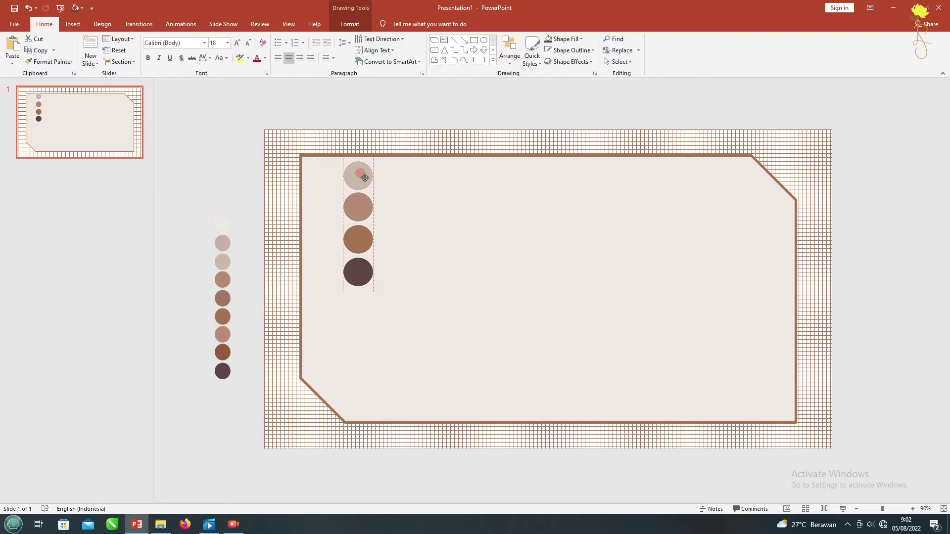
pyautogui.keyDown('shift'); pyautogui.click(358, 207); pyautogui.keyUp('shift')
pyautogui.keyDown('shift'); pyautogui.click(358, 240); pyautogui.keyUp('shift')
pyautogui.keyDown('shift'); pyautogui.click(358, 272); pyautogui.keyUp('shift')
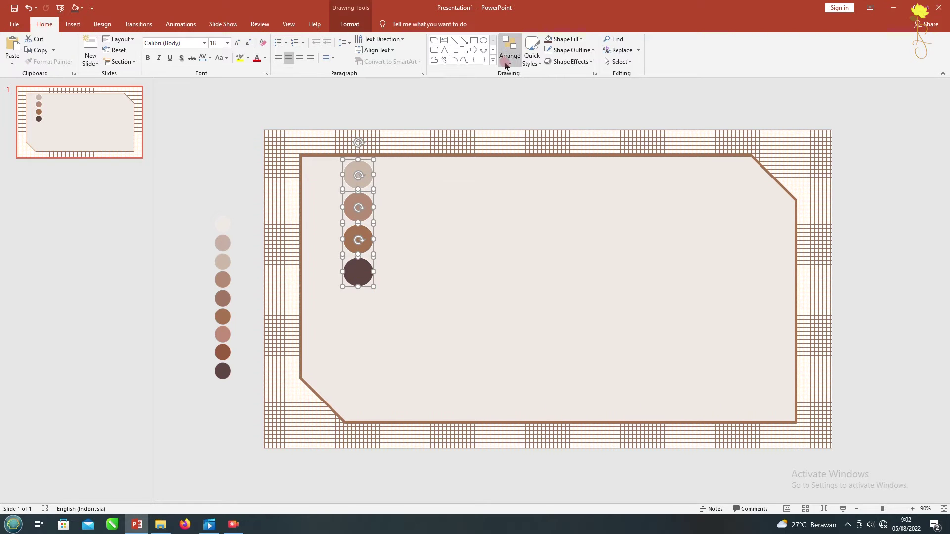
pyautogui.click(588, 61)
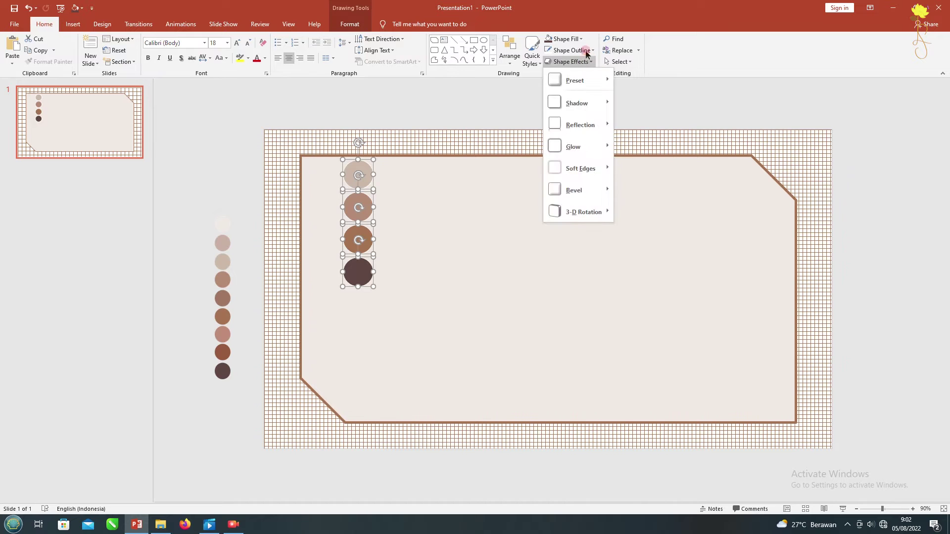
pyautogui.click(587, 51)
pyautogui.click(669, 250)
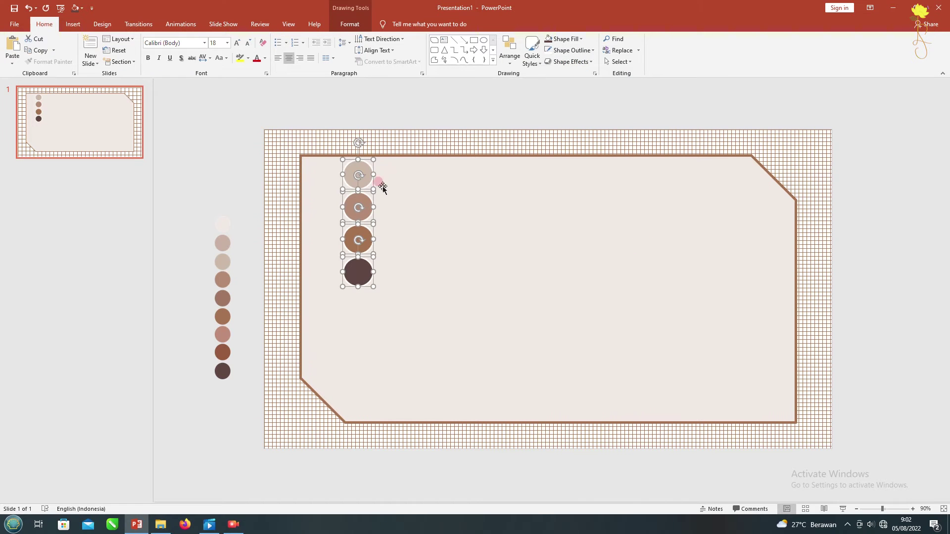
# Move the four circles to the frame's right edge and shrink the group.
pyautogui.moveTo(381, 188); pyautogui.dragTo(802, 251)
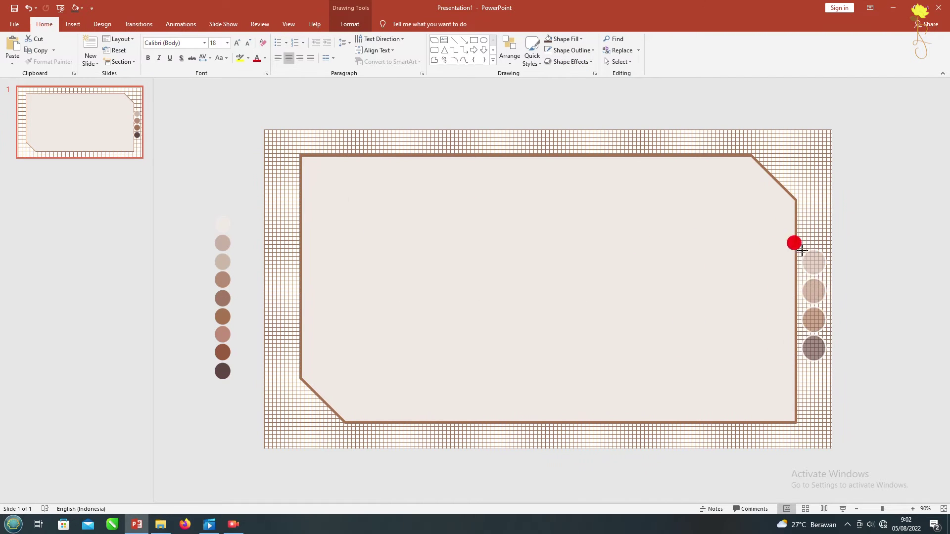
pyautogui.moveTo(788, 226)
pyautogui.mouseDown()
pyautogui.moveTo(811, 284)
pyautogui.moveTo(809, 231)
pyautogui.mouseUp()
pyautogui.click(811, 212)
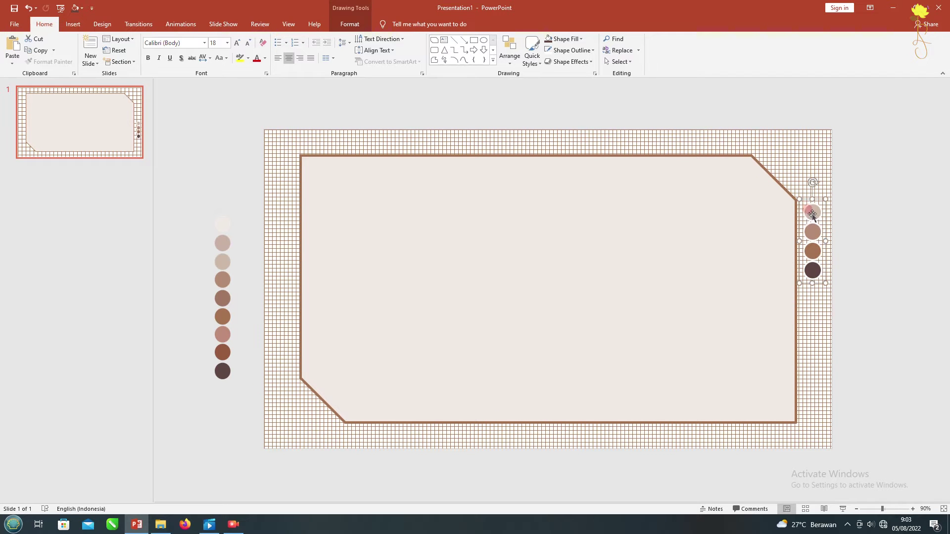
pyautogui.click(569, 61)
pyautogui.moveTo(577, 103)
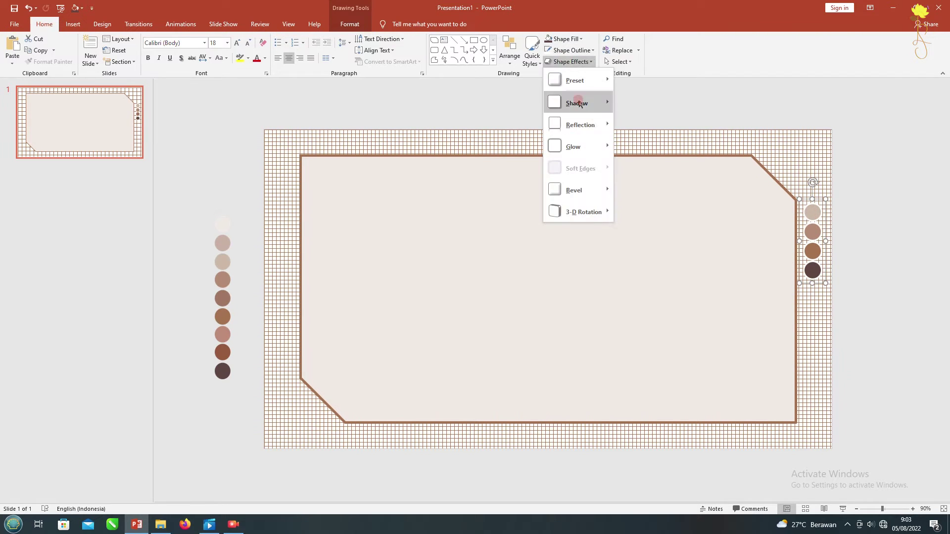
pyautogui.click(679, 208)
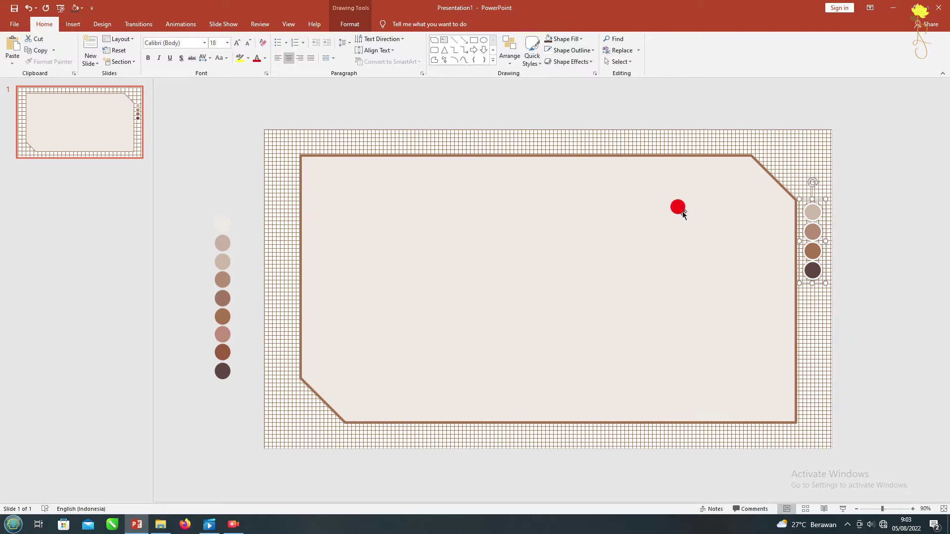
# Recolour the third circle with a palette colour and nudge the group slightly down.
pyautogui.click(809, 249)
pyautogui.click(564, 38)
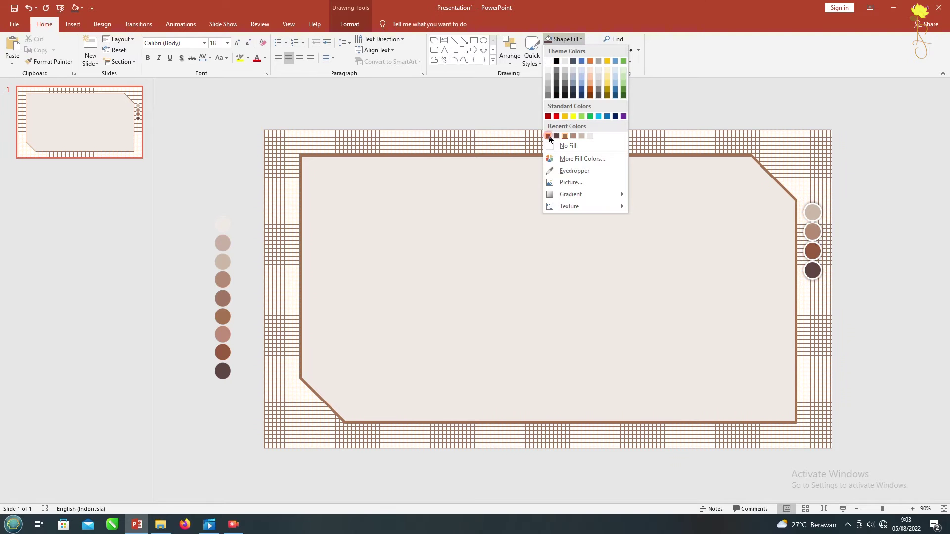
pyautogui.click(574, 171)
pyautogui.click(223, 352)
pyautogui.click(540, 99)
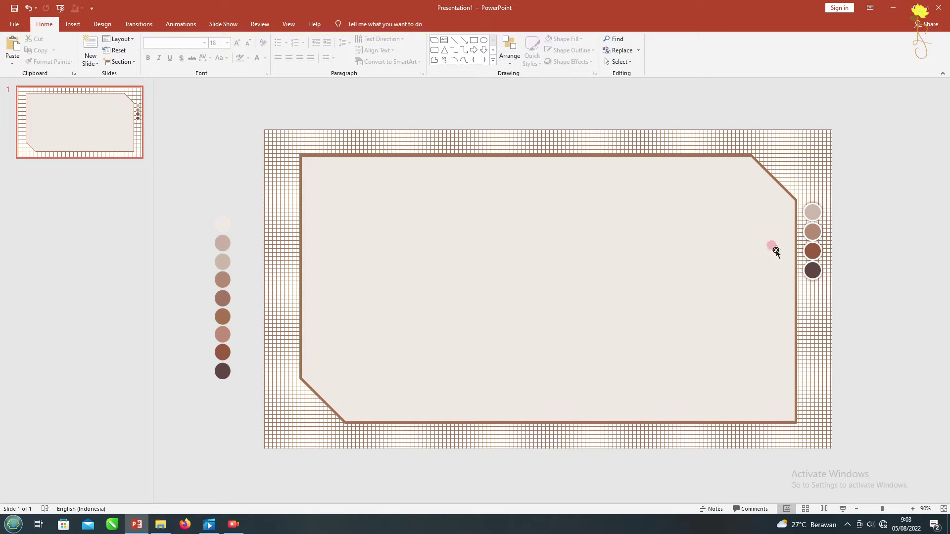
pyautogui.moveTo(822, 233); pyautogui.dragTo(821, 237)
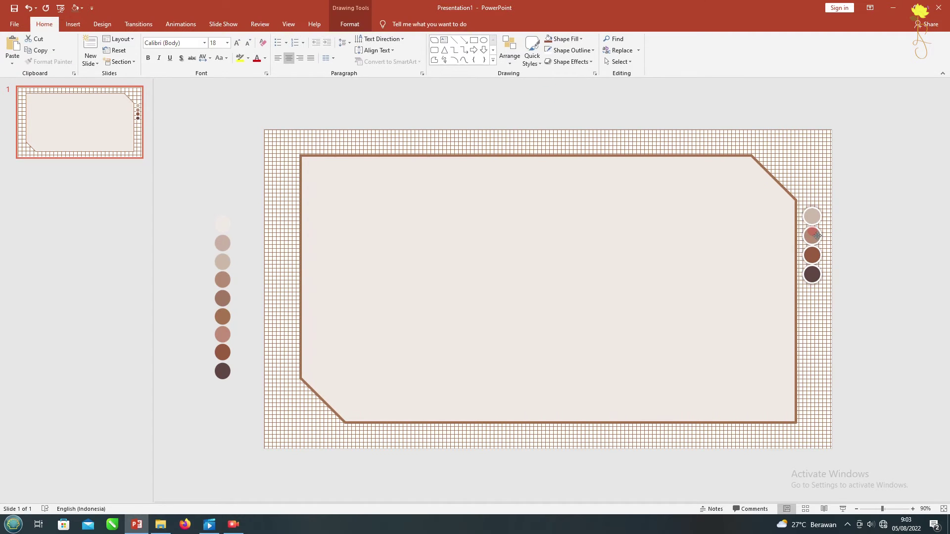
pyautogui.click(73, 23)
pyautogui.click(74, 63)
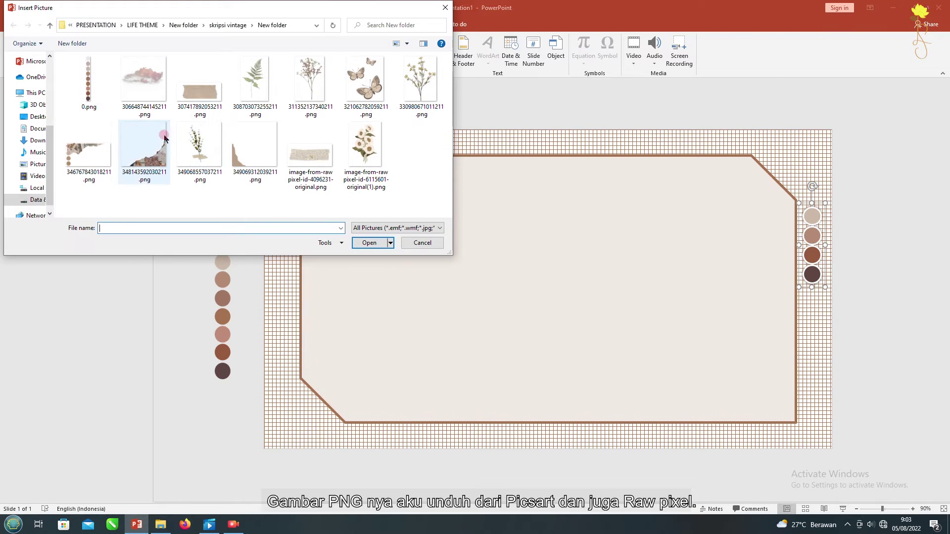
# Insert the torn-paper picture, crop it, and fit it into the bottom-left corner.
pyautogui.doubleClick(325, 163)
pyautogui.click(836, 47)
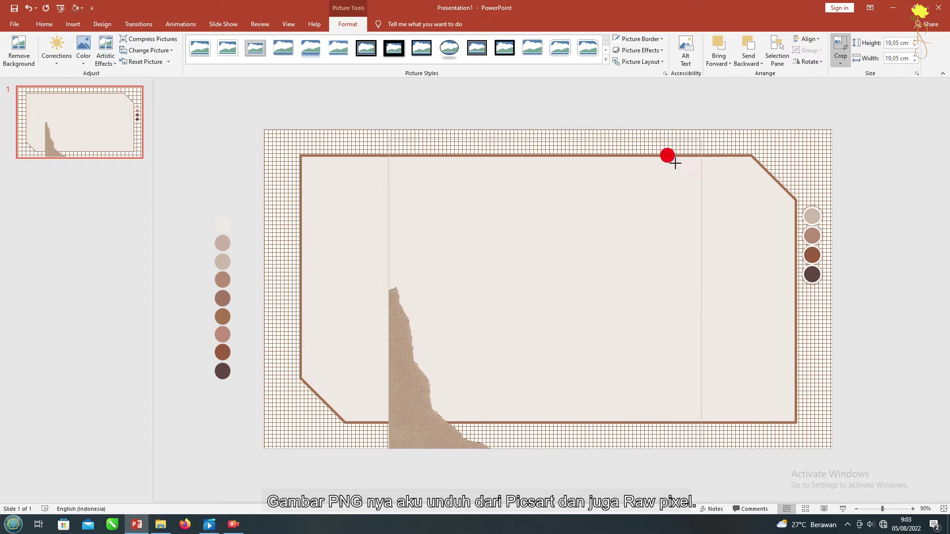
pyautogui.moveTo(706, 133)
pyautogui.mouseDown()
pyautogui.moveTo(492, 284)
pyautogui.moveTo(449, 353)
pyautogui.mouseUp()
pyautogui.moveTo(426, 396); pyautogui.dragTo(266, 411)
pyautogui.moveTo(325, 352); pyautogui.dragTo(328, 346)
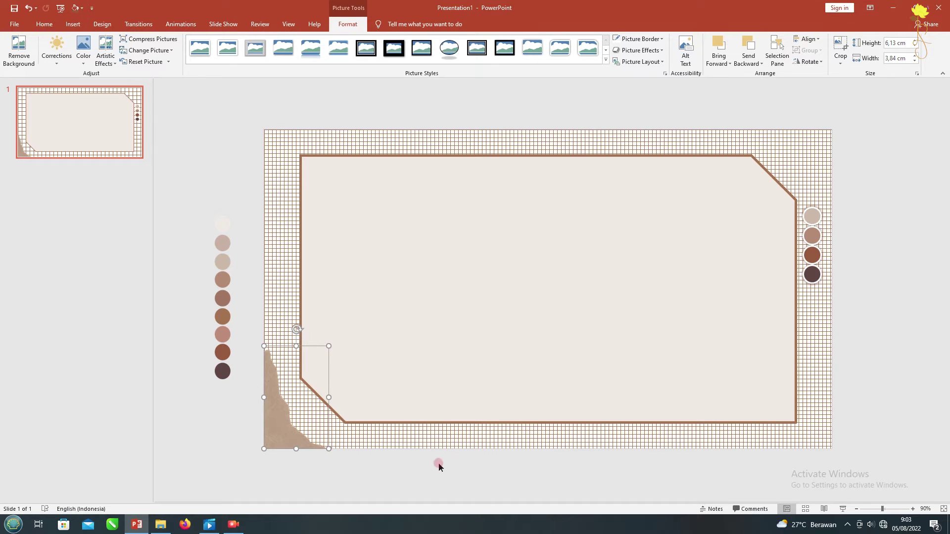
pyautogui.moveTo(295, 344); pyautogui.dragTo(291, 333)
pyautogui.moveTo(328, 398); pyautogui.dragTo(336, 394)
# Insert the cloud picture, crop its edges, and place it small at the top-left.
pyautogui.click(73, 24)
pyautogui.click(66, 47)
pyautogui.doubleClick(198, 79)
pyautogui.click(841, 45)
pyautogui.moveTo(707, 131); pyautogui.dragTo(698, 201)
pyautogui.moveTo(692, 441); pyautogui.dragTo(700, 340)
pyautogui.moveTo(388, 270); pyautogui.dragTo(395, 270)
pyautogui.press('Escape')
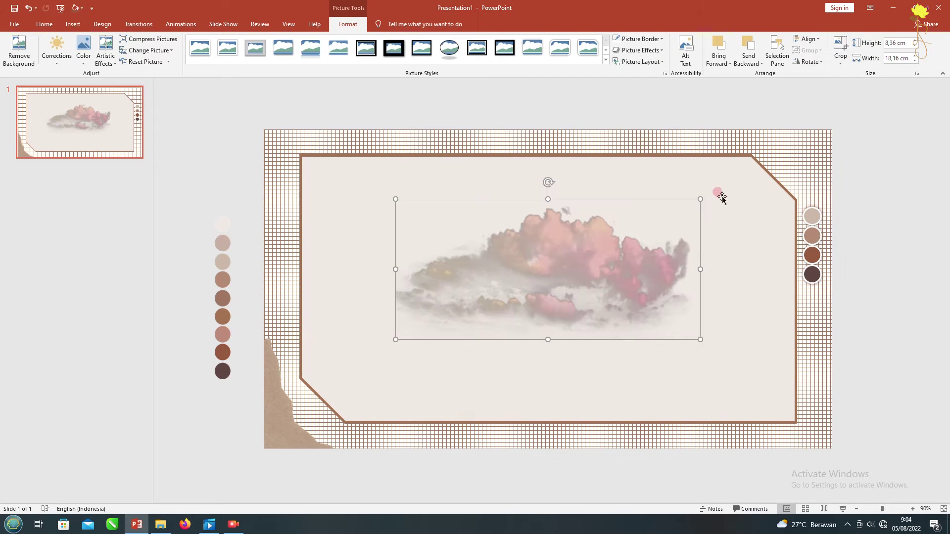
pyautogui.moveTo(701, 199); pyautogui.dragTo(567, 261)
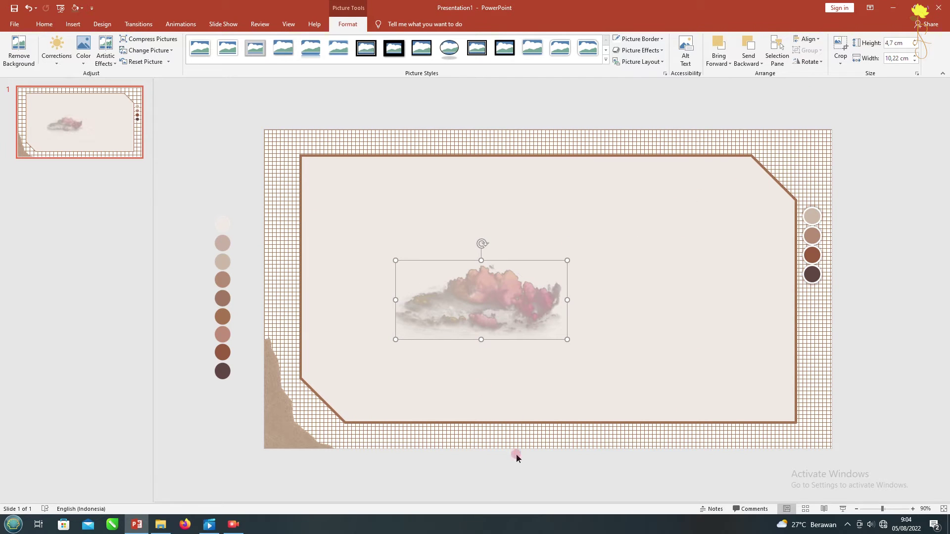
pyautogui.moveTo(494, 310); pyautogui.dragTo(442, 260)
pyautogui.moveTo(518, 210)
pyautogui.mouseDown()
pyautogui.moveTo(488, 223)
pyautogui.moveTo(419, 139)
pyautogui.mouseUp()
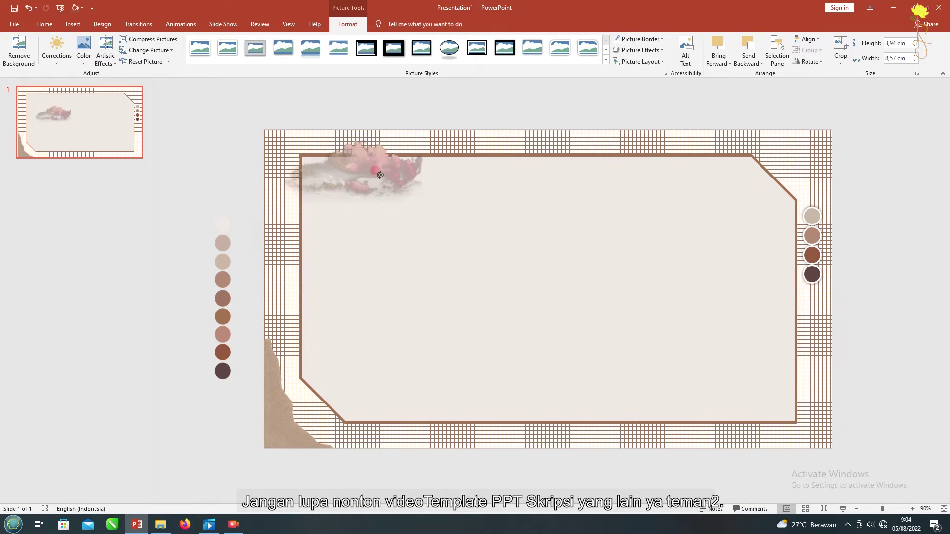
# Insert and crop the fern picture, then set it over the torn paper bottom-left.
pyautogui.click(73, 24)
pyautogui.click(67, 47)
pyautogui.doubleClick(255, 86)
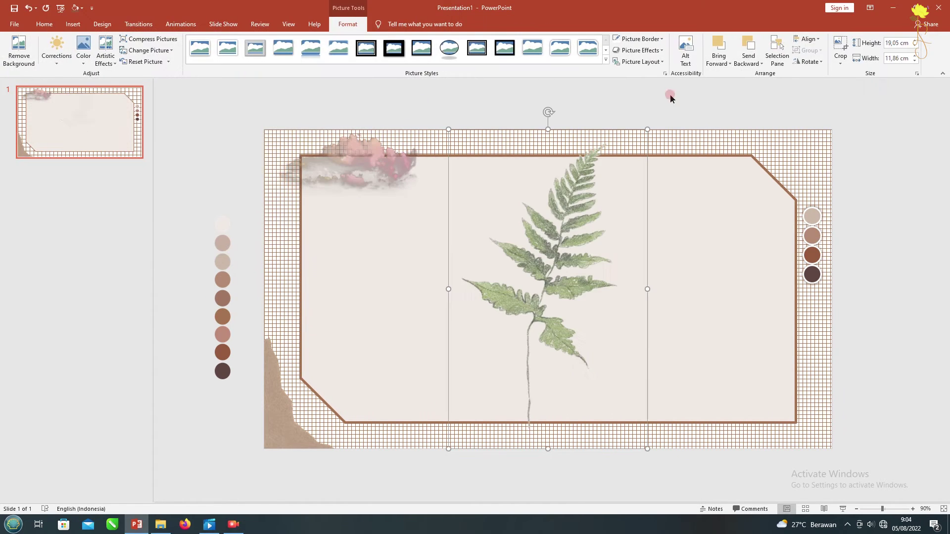
pyautogui.click(841, 49)
pyautogui.moveTo(646, 448); pyautogui.dragTo(617, 427)
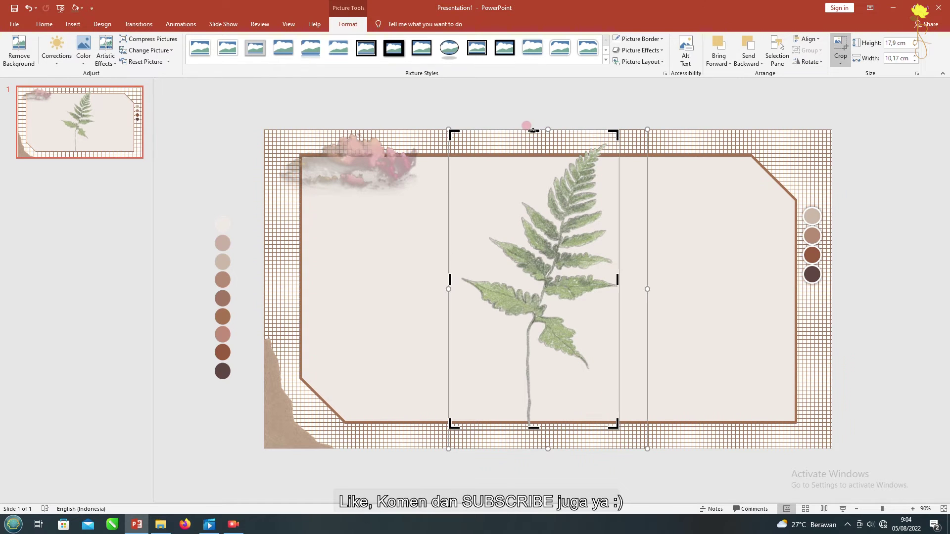
pyautogui.moveTo(533, 130); pyautogui.dragTo(533, 144)
pyautogui.moveTo(450, 286); pyautogui.dragTo(461, 286)
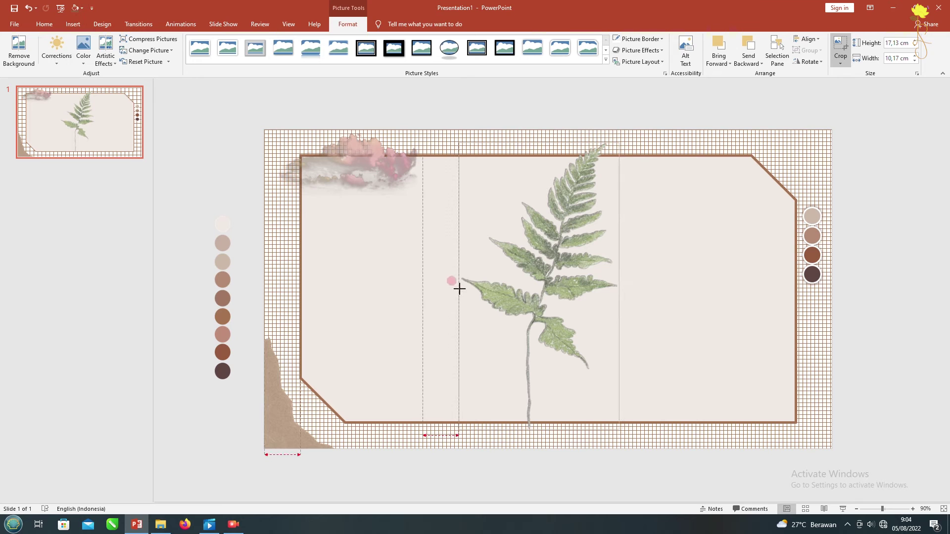
pyautogui.click(674, 152)
pyautogui.moveTo(556, 264); pyautogui.dragTo(522, 318)
pyautogui.moveTo(480, 369); pyautogui.dragTo(308, 379)
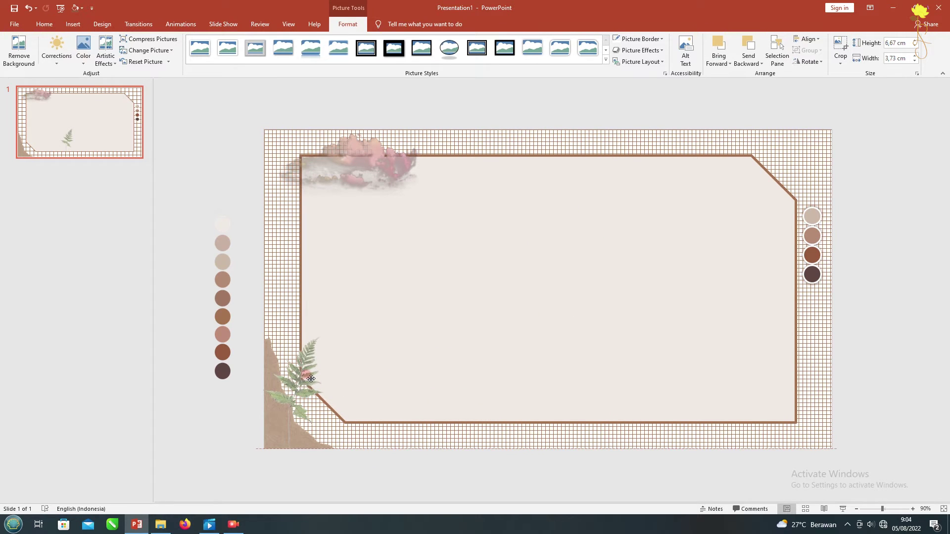
pyautogui.moveTo(307, 380); pyautogui.dragTo(314, 380)
# Insert the pink flower sprig picture and crop its right and top-left areas.
pyautogui.click(72, 24)
pyautogui.click(65, 47)
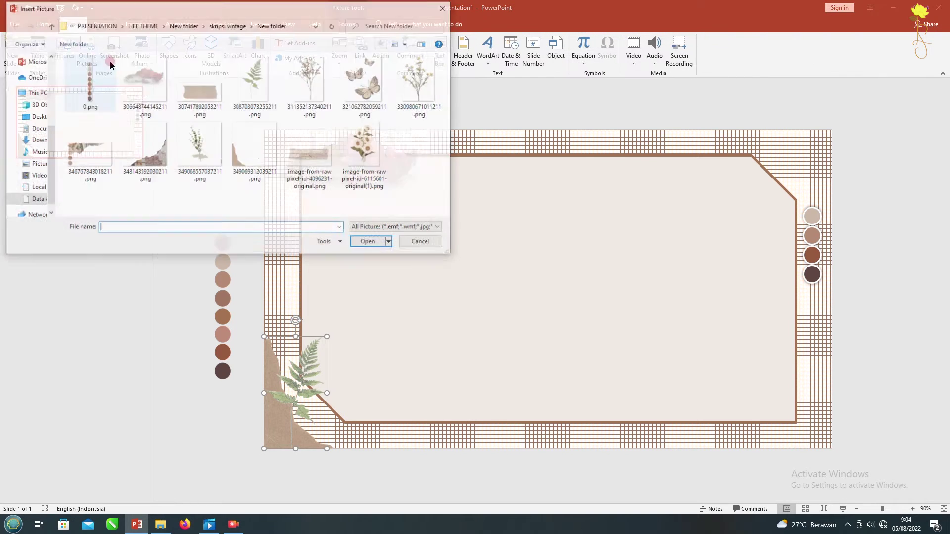
pyautogui.doubleClick(319, 84)
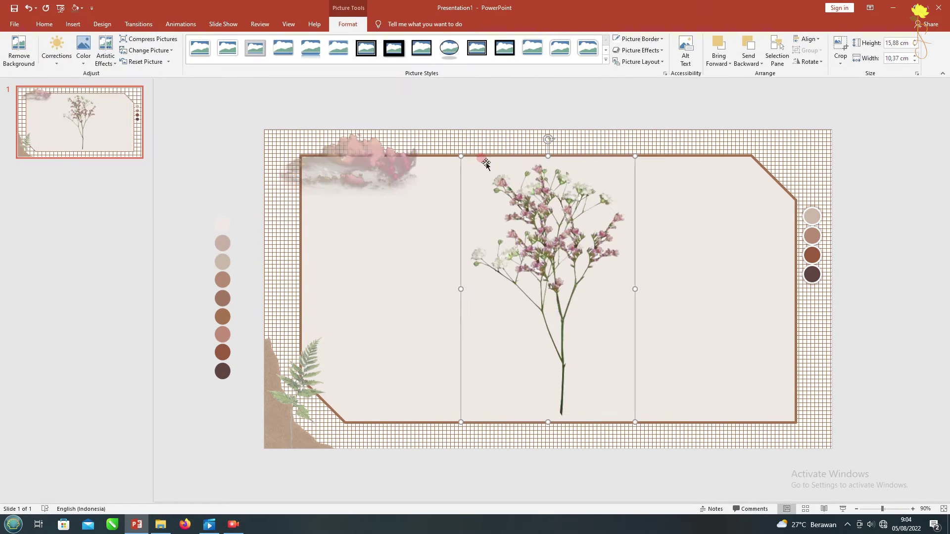
pyautogui.click(840, 49)
pyautogui.moveTo(632, 417); pyautogui.dragTo(622, 415)
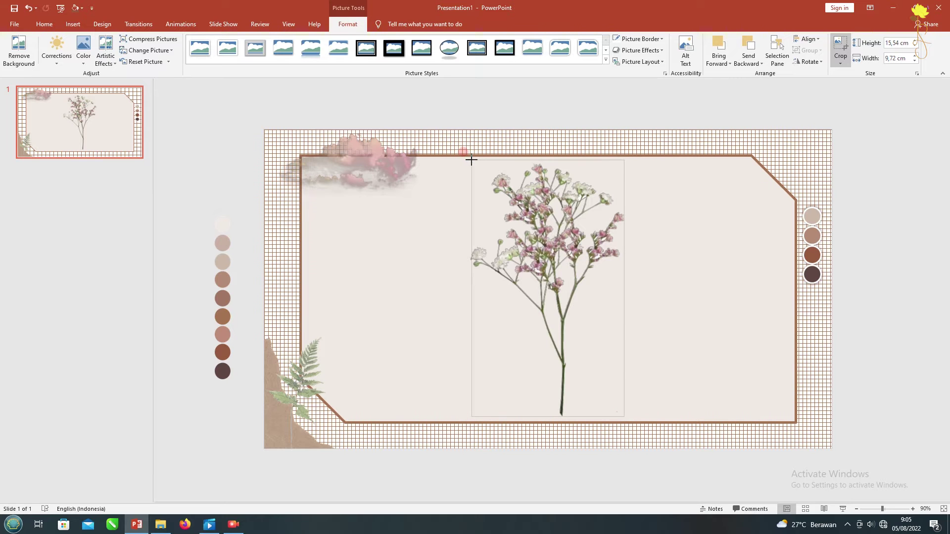
pyautogui.moveTo(463, 157)
pyautogui.mouseDown()
pyautogui.moveTo(574, 333)
pyautogui.moveTo(660, 355)
pyautogui.mouseUp()
pyautogui.press('Escape')
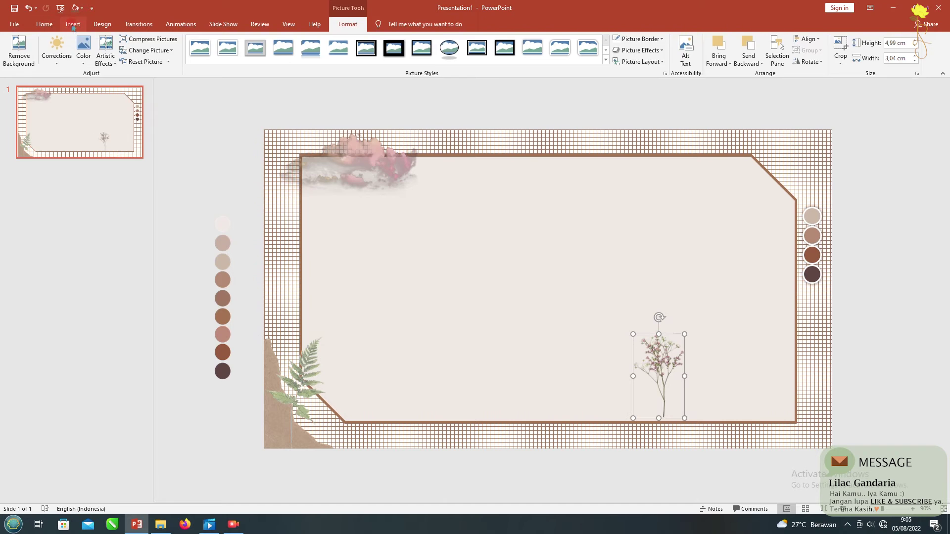
# Insert the taped leaf picture onto the slide.
pyautogui.click(73, 23)
pyautogui.click(66, 47)
pyautogui.doubleClick(198, 144)
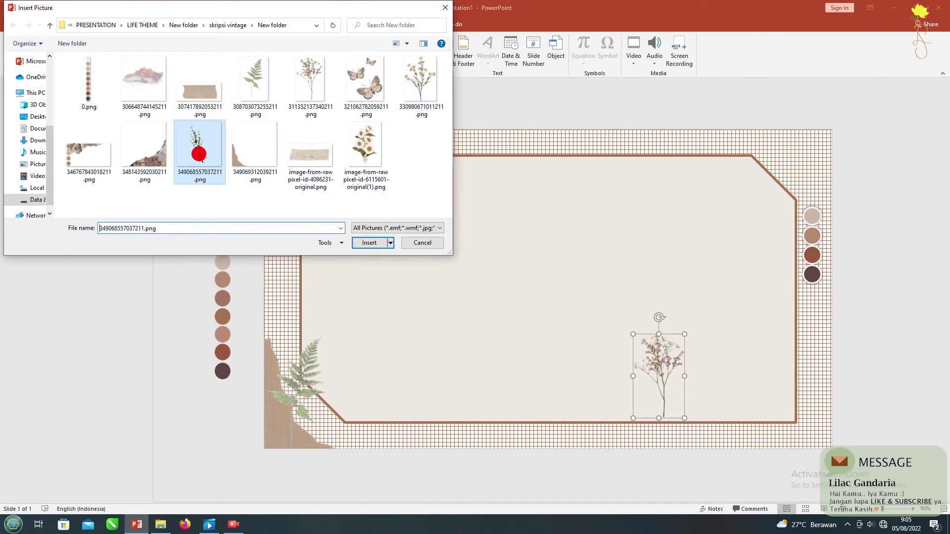
# Crop the taped leaf picture, shrink it, and move it to the frame's bottom-right.
pyautogui.moveTo(703, 134); pyautogui.dragTo(611, 153)
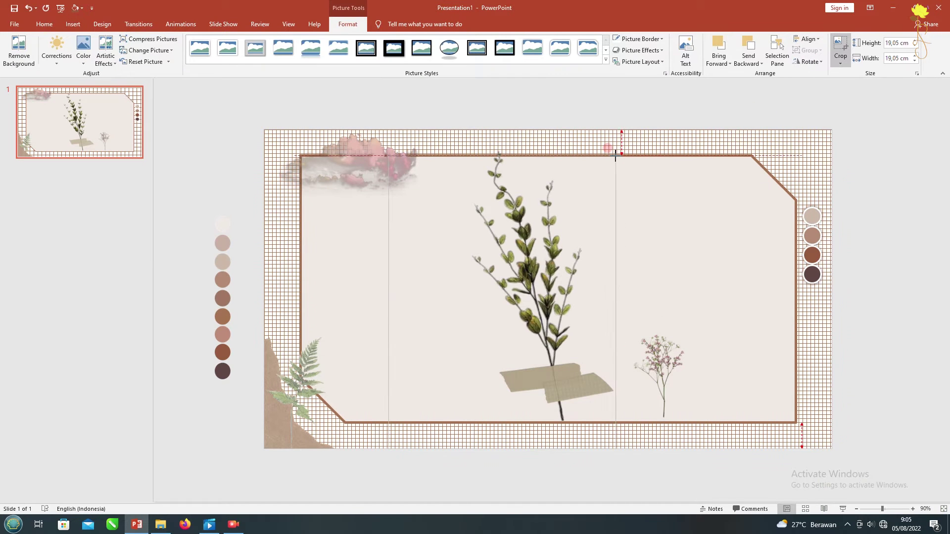
pyautogui.moveTo(394, 442); pyautogui.dragTo(464, 423)
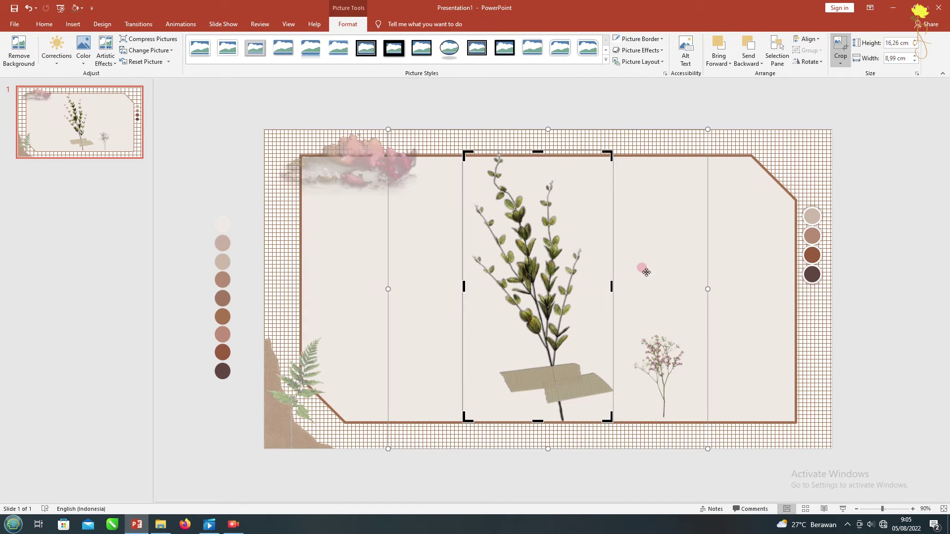
pyautogui.click(851, 48)
pyautogui.moveTo(611, 153); pyautogui.dragTo(530, 297)
pyautogui.moveTo(516, 355)
pyautogui.mouseDown()
pyautogui.moveTo(778, 375)
pyautogui.moveTo(806, 397)
pyautogui.mouseUp()
# Enlarge the pink flower sprig and place it beside the leafy plant.
pyautogui.click(652, 336)
pyautogui.moveTo(649, 318)
pyautogui.mouseDown()
pyautogui.moveTo(675, 314)
pyautogui.moveTo(776, 381)
pyautogui.moveTo(763, 394)
pyautogui.mouseUp()
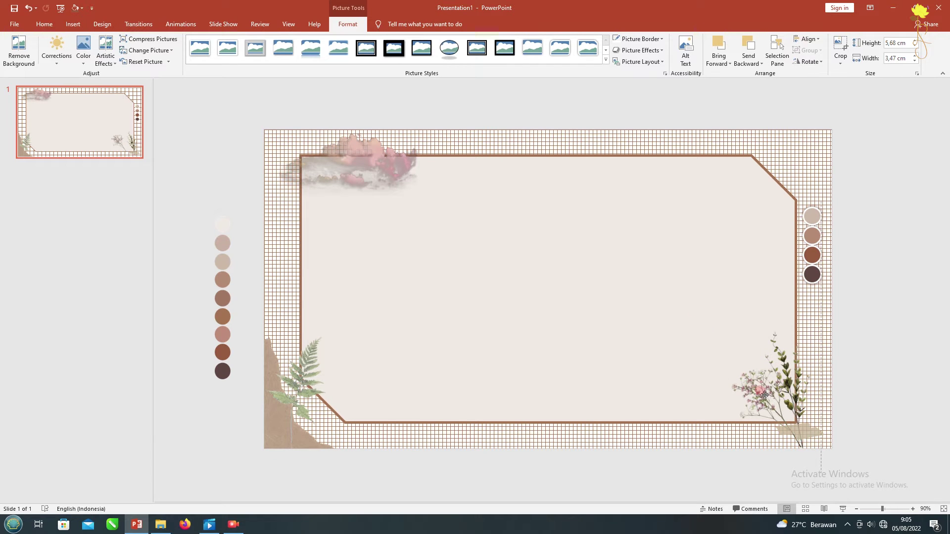
pyautogui.moveTo(764, 395); pyautogui.dragTo(758, 390)
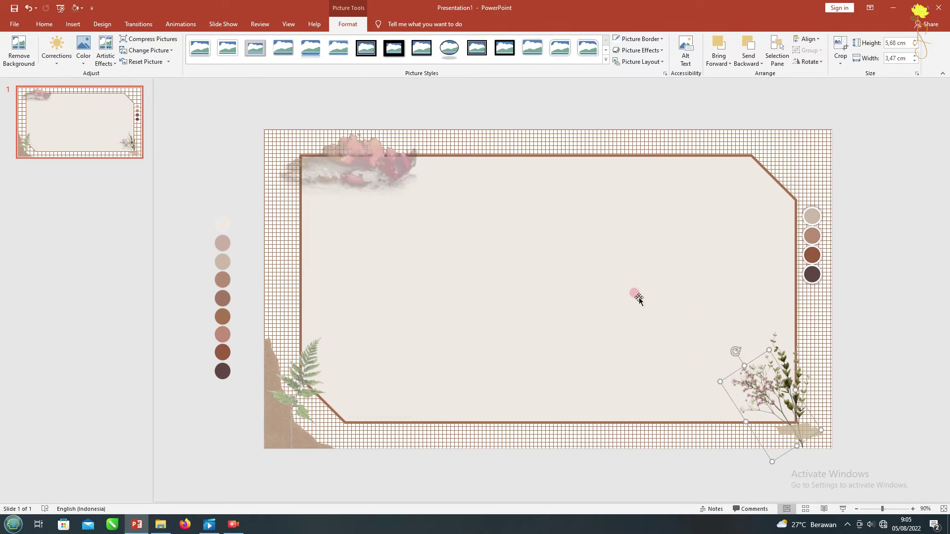
# Choose the butterfly image to insert next.
pyautogui.click(72, 25)
pyautogui.click(65, 50)
pyautogui.click(364, 84)
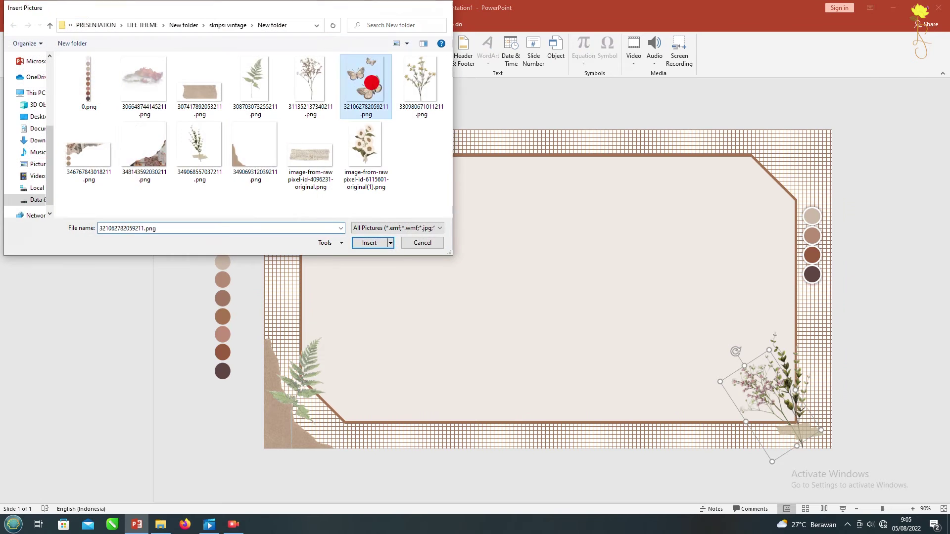
# Insert the butterfly picture, shrink it onto the upper-left border, and give it an inner shadow.
pyautogui.doubleClick(365, 85)
pyautogui.moveTo(616, 206)
pyautogui.mouseDown()
pyautogui.moveTo(517, 327)
pyautogui.moveTo(308, 188)
pyautogui.moveTo(359, 197)
pyautogui.mouseUp()
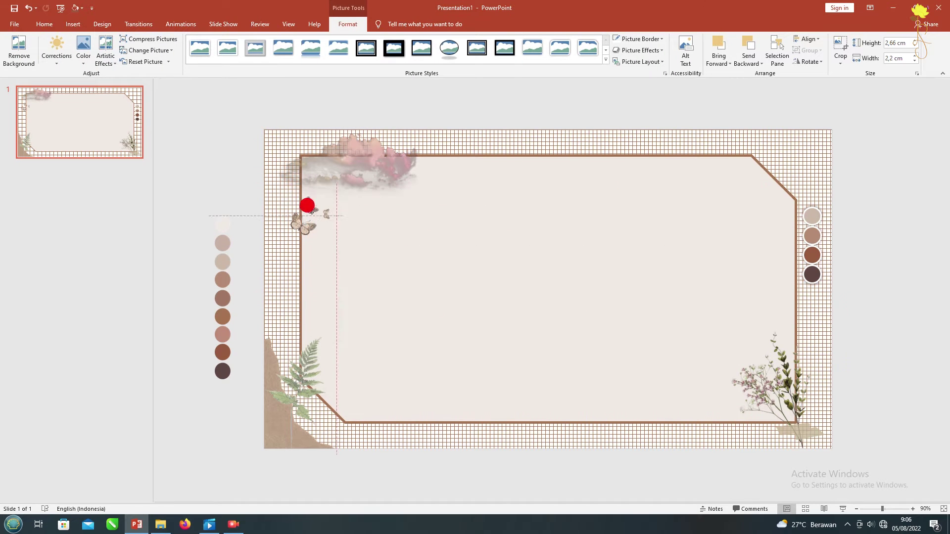
pyautogui.click(638, 50)
pyautogui.moveTo(645, 91)
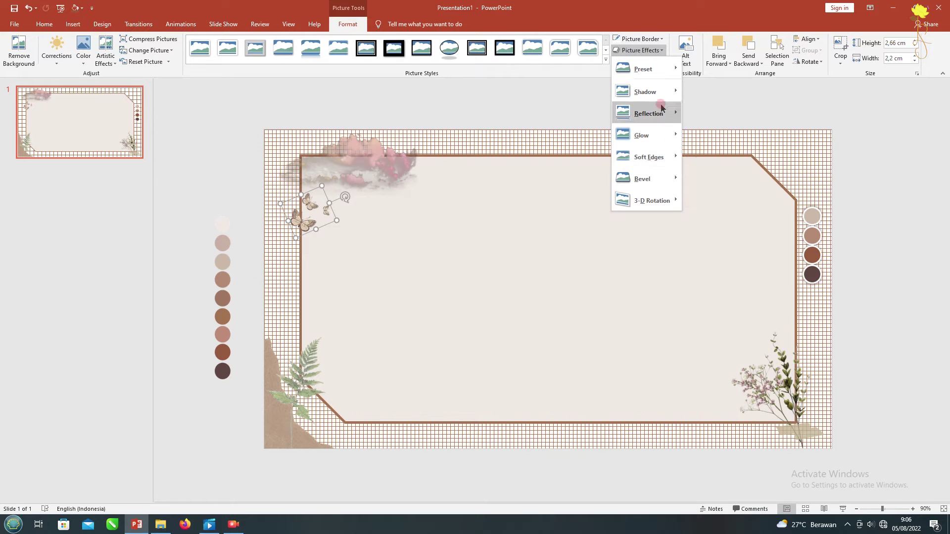
pyautogui.click(724, 294)
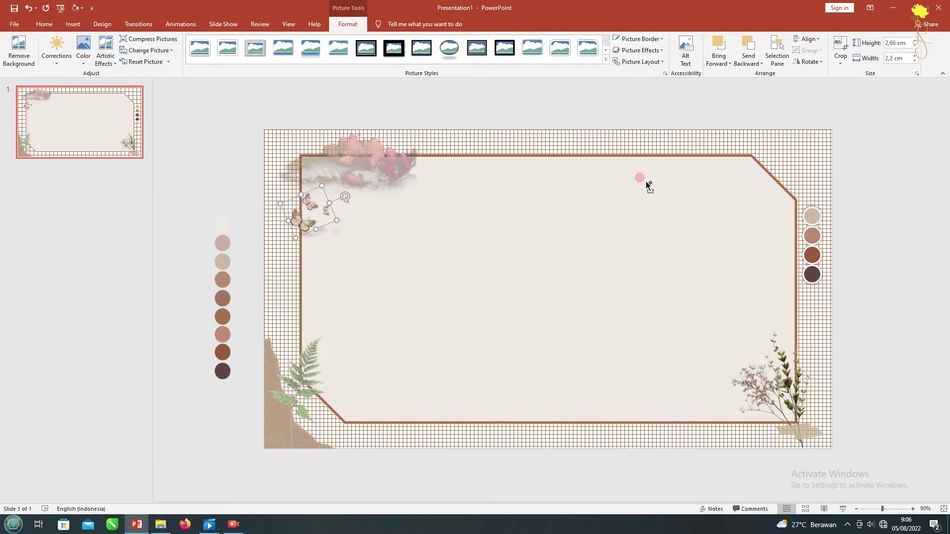
# Paste a copy of the shadowed butterfly and place it, tilted, in the top-right corner.
pyautogui.hotkey('ctrl', 'v')
pyautogui.moveTo(322, 227); pyautogui.dragTo(610, 225)
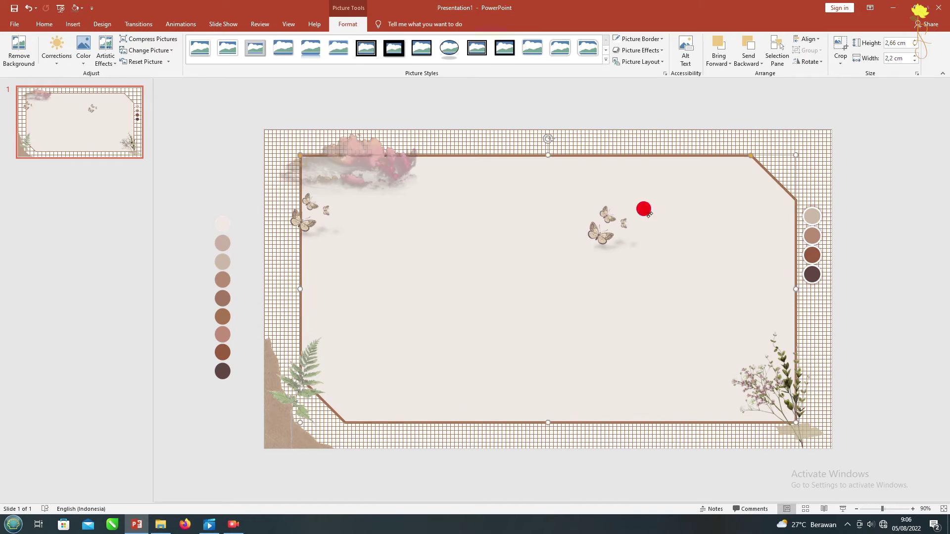
pyautogui.click(643, 211)
pyautogui.moveTo(608, 225)
pyautogui.mouseDown()
pyautogui.moveTo(793, 160)
pyautogui.moveTo(792, 177)
pyautogui.moveTo(814, 192)
pyautogui.mouseUp()
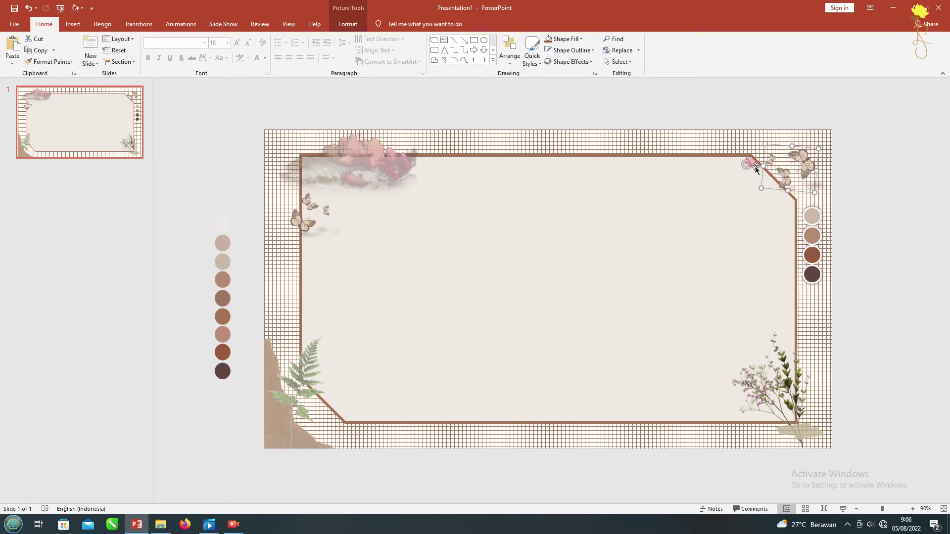
pyautogui.moveTo(755, 167); pyautogui.dragTo(814, 161)
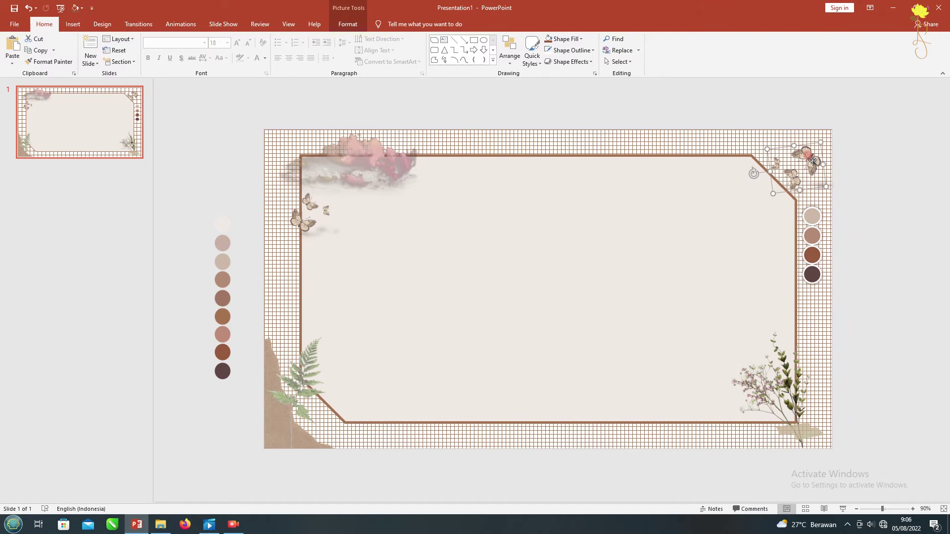
# Draw a text box near the frame's top and type the centred title JUDUL PENELITIAN.
pyautogui.click(443, 41)
pyautogui.moveTo(442, 163); pyautogui.dragTo(610, 244)
pyautogui.write('TIAN')
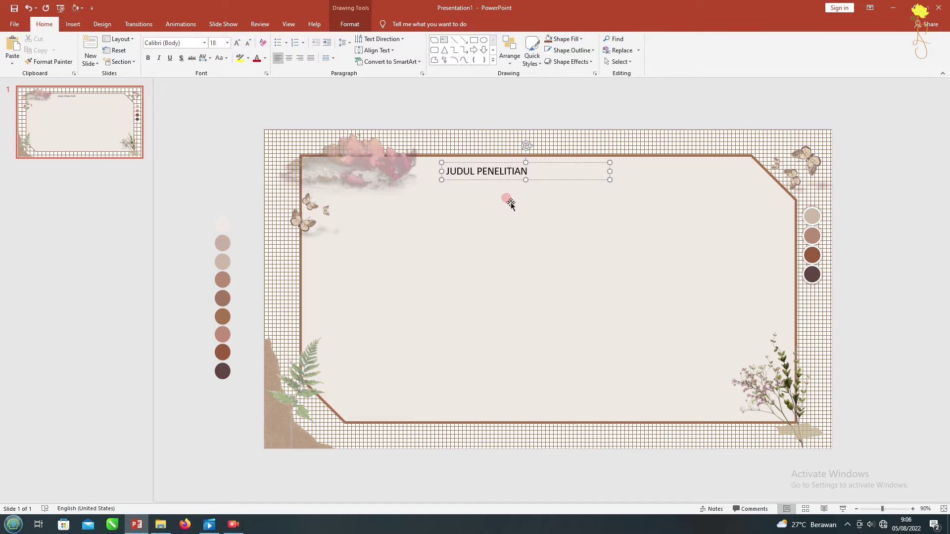
pyautogui.hotkey('ctrl', 'a')
pyautogui.hotkey('ctrl', 'e')
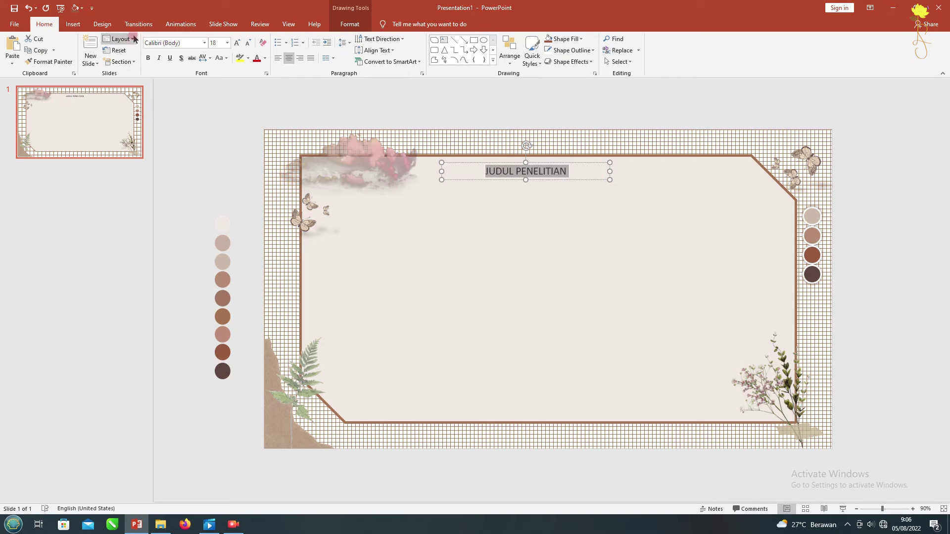
# Set the title to Goudy Stout, enlarge it to size 20, and apply a recently used colour.
pyautogui.click(205, 42)
pyautogui.scroll(-5, 200, 267)
pyautogui.scroll(-5, 201, 268)
pyautogui.scroll(-7, 200, 267)
pyautogui.scroll(-6, 201, 268)
pyautogui.scroll(-6, 201, 267)
pyautogui.scroll(-2, 201, 269)
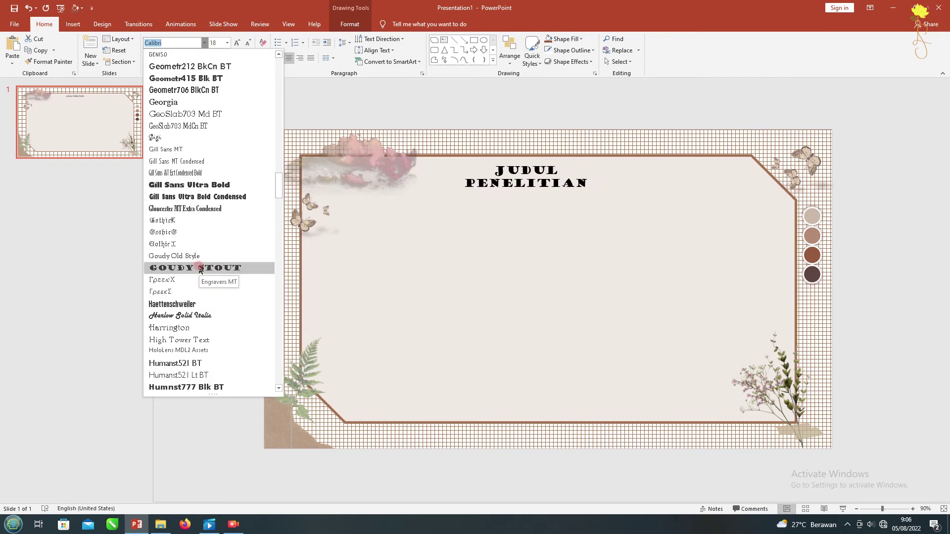
pyautogui.click(200, 268)
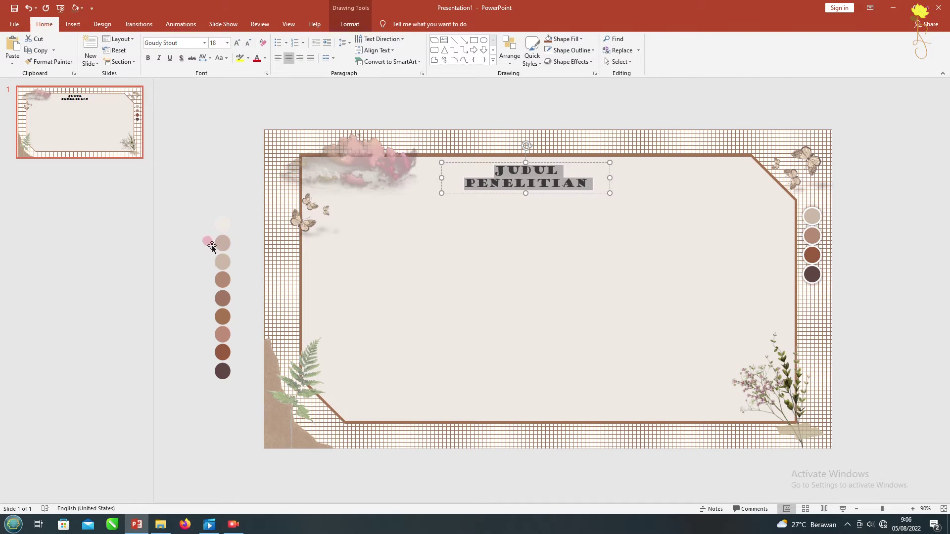
pyautogui.click(237, 42)
pyautogui.click(265, 58)
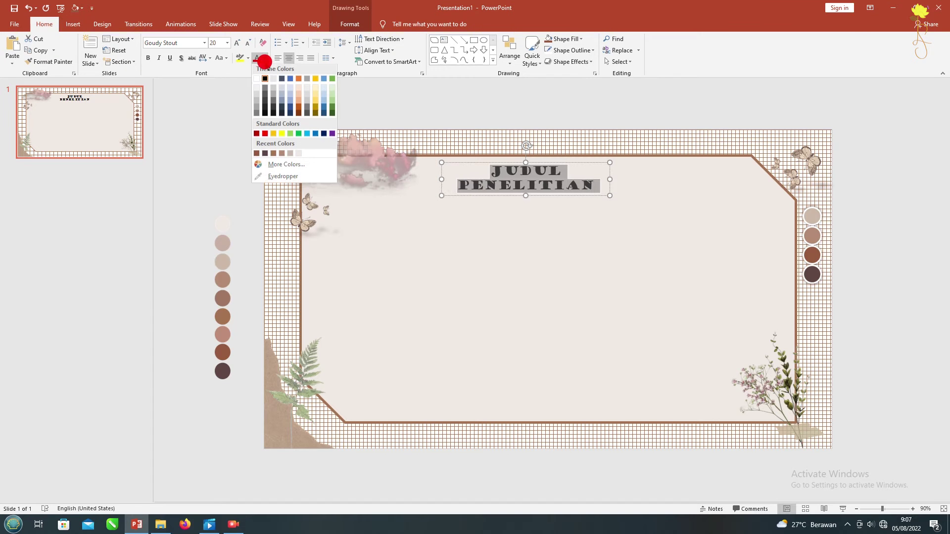
pyautogui.click(265, 156)
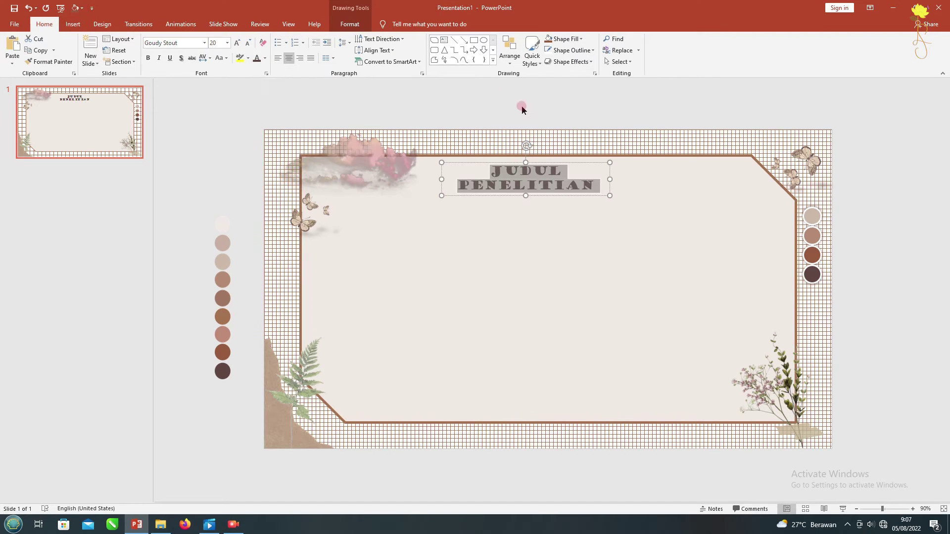
# Give the title an Inside Center text shadow.
pyautogui.click(350, 24)
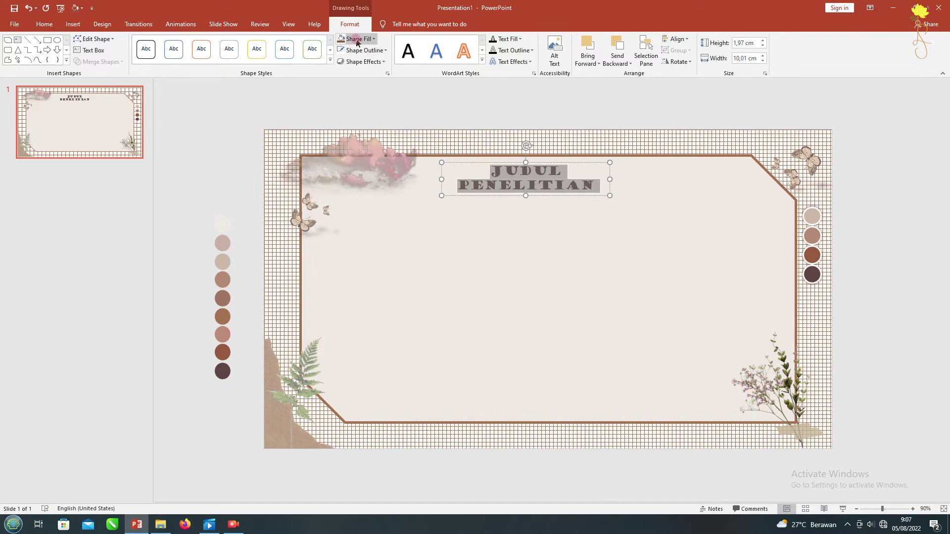
pyautogui.click(502, 65)
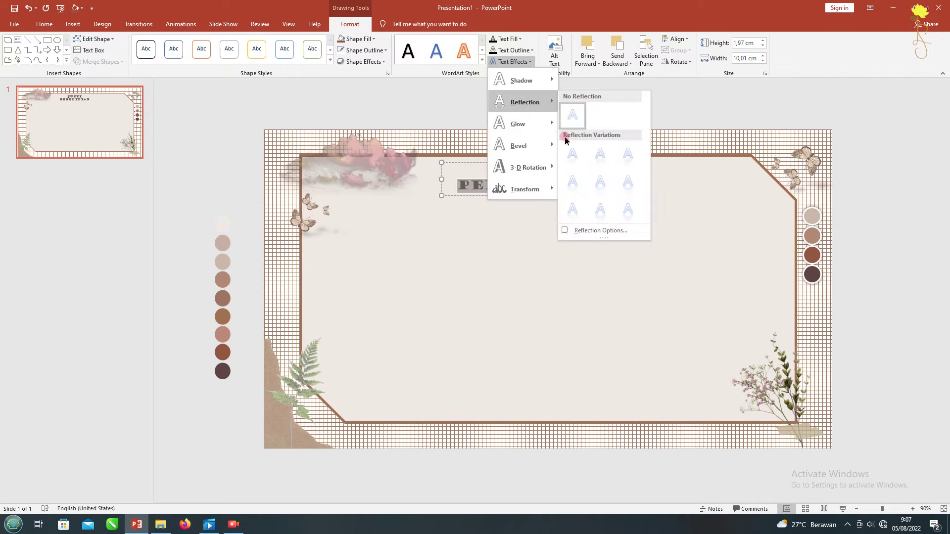
pyautogui.click(544, 123)
pyautogui.moveTo(521, 80)
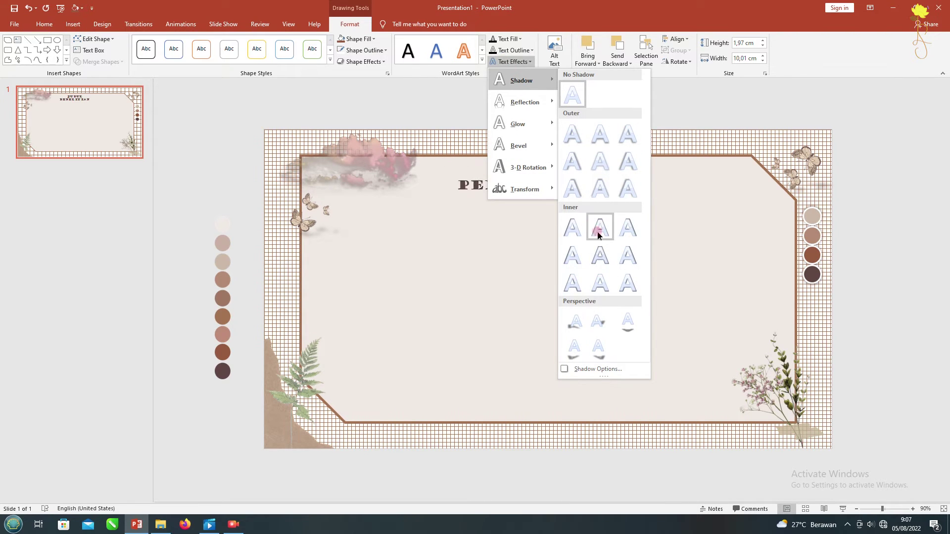
pyautogui.click(598, 256)
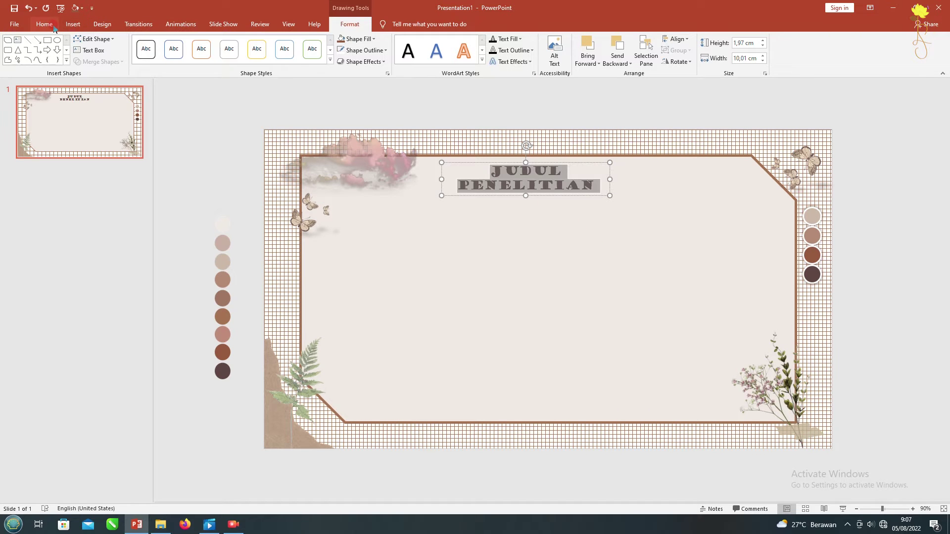
# Draw a blue circle below the title, enlarge it, and centre it horizontally on the slide.
pyautogui.click(57, 40)
pyautogui.moveTo(516, 233); pyautogui.dragTo(560, 265)
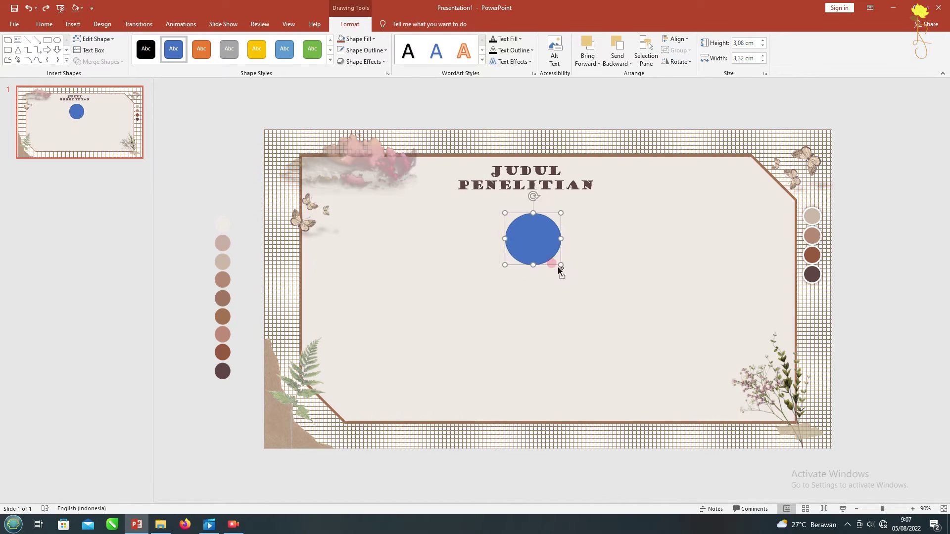
pyautogui.moveTo(560, 265); pyautogui.dragTo(568, 274)
pyautogui.click(537, 181)
pyautogui.moveTo(519, 161); pyautogui.dragTo(539, 162)
pyautogui.keyDown('shift'); pyautogui.click(687, 208); pyautogui.keyUp('shift')
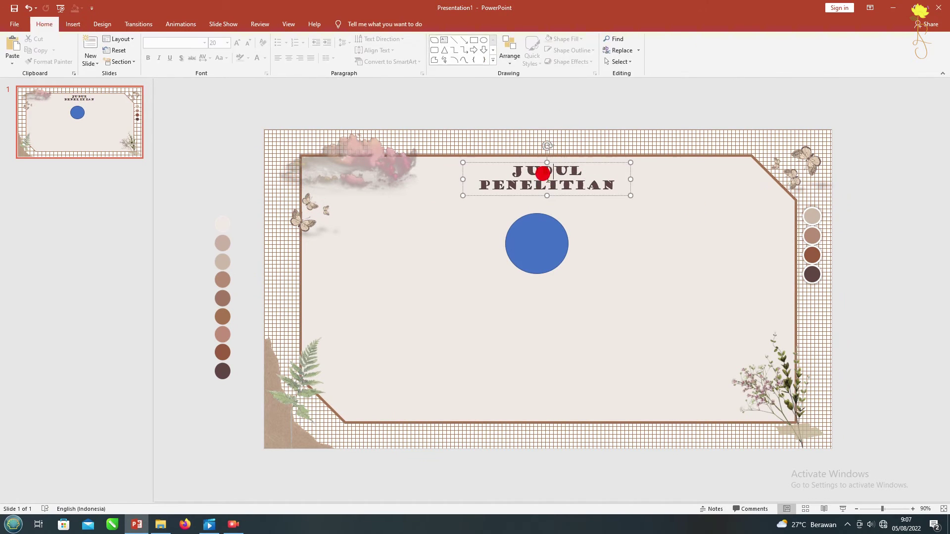
pyautogui.click(536, 232)
pyautogui.moveTo(542, 239); pyautogui.dragTo(553, 231)
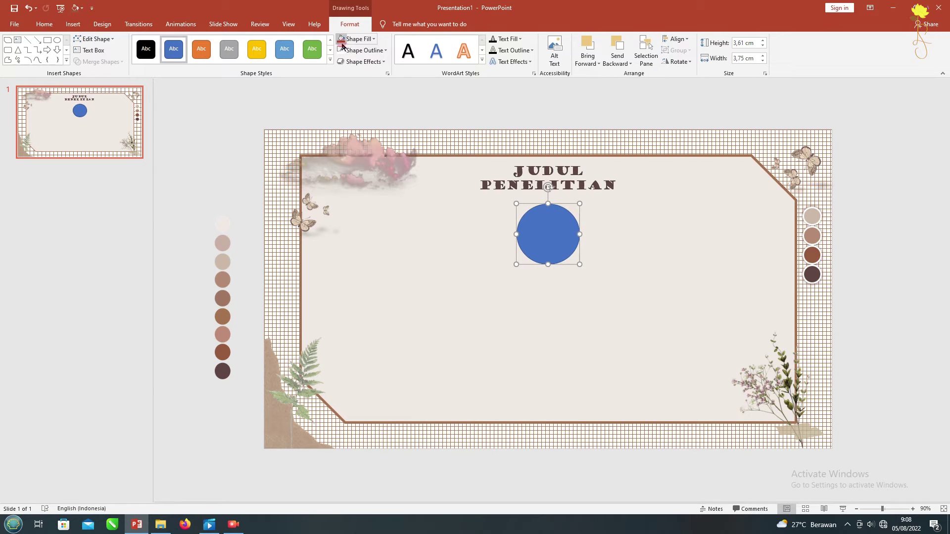
# Add a centred LOGO text box inside the circle.
pyautogui.click(17, 40)
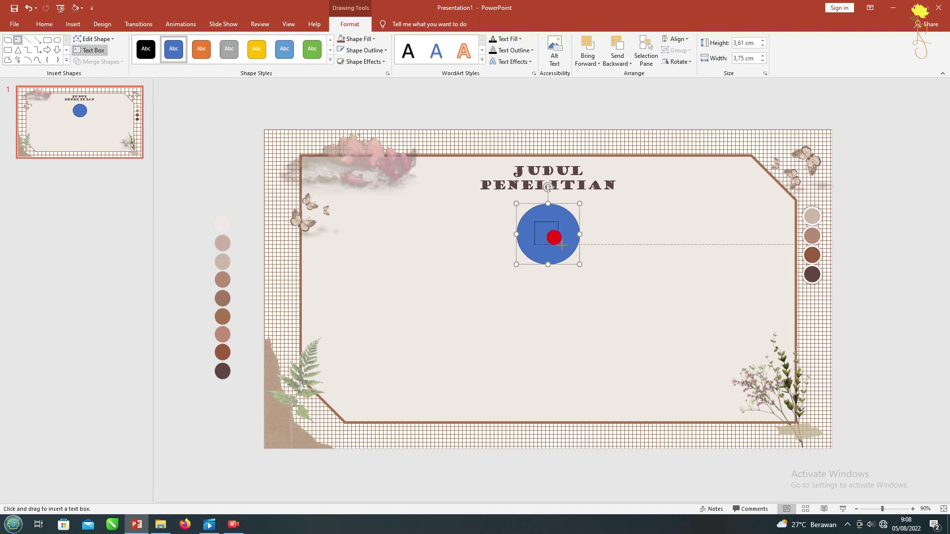
pyautogui.moveTo(561, 245); pyautogui.dragTo(567, 246)
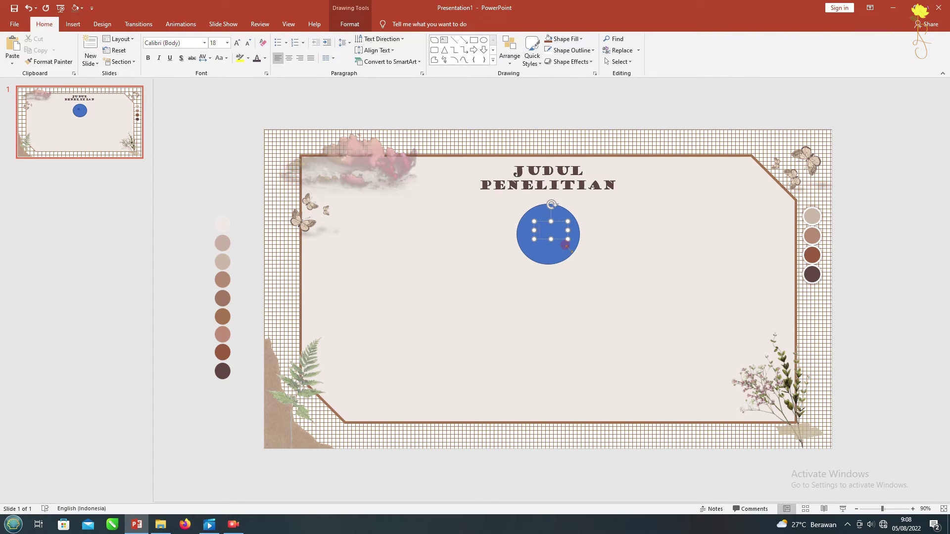
pyautogui.hotkey('ctrl', 'a')
pyautogui.hotkey('ctrl', 'e')
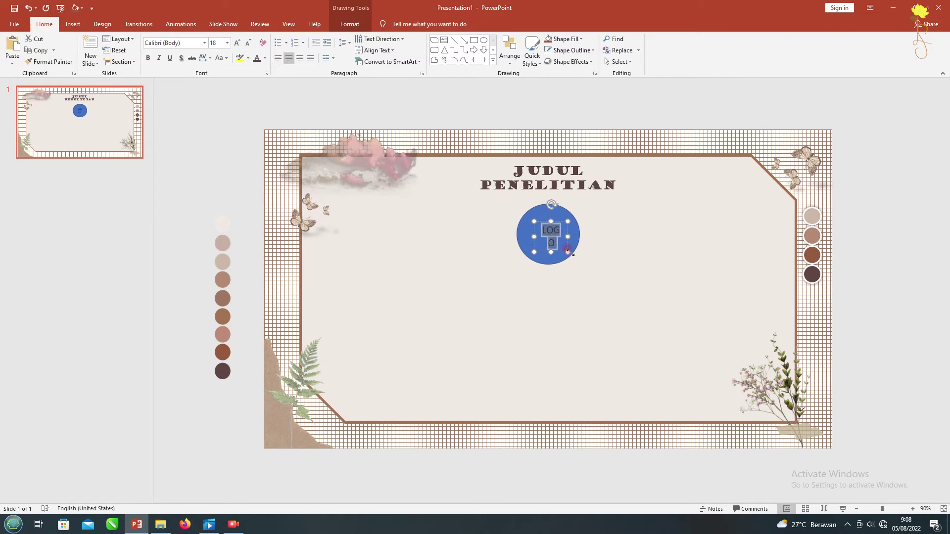
pyautogui.moveTo(534, 237)
pyautogui.mouseDown()
pyautogui.moveTo(525, 236)
pyautogui.moveTo(538, 225)
pyautogui.mouseUp()
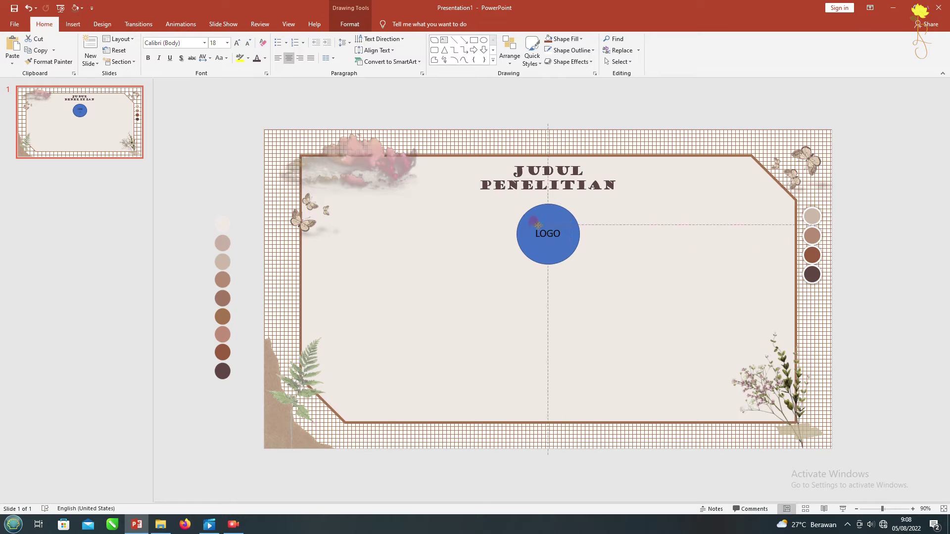
# Fill the LOGO circle brown and give it a thicker brown outline.
pyautogui.click(551, 208)
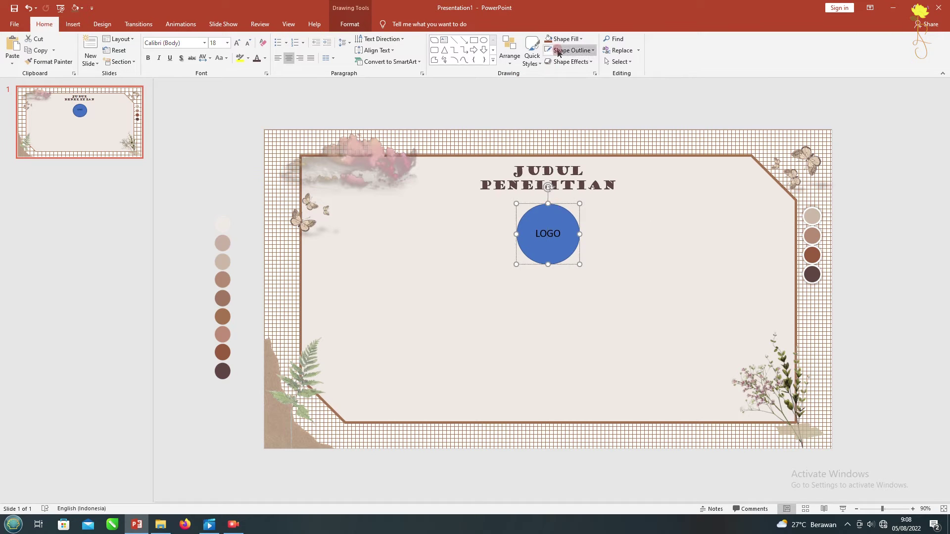
pyautogui.click(566, 39)
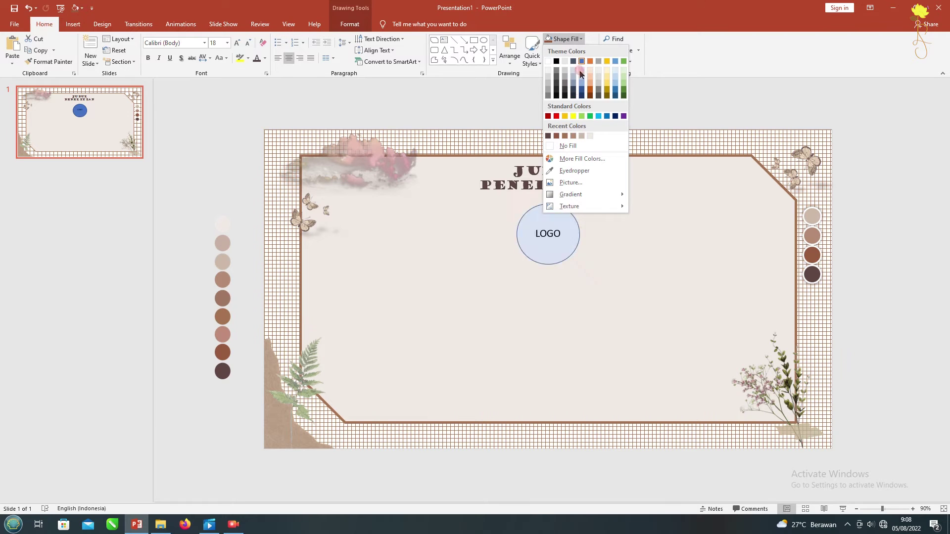
pyautogui.click(564, 135)
pyautogui.click(571, 50)
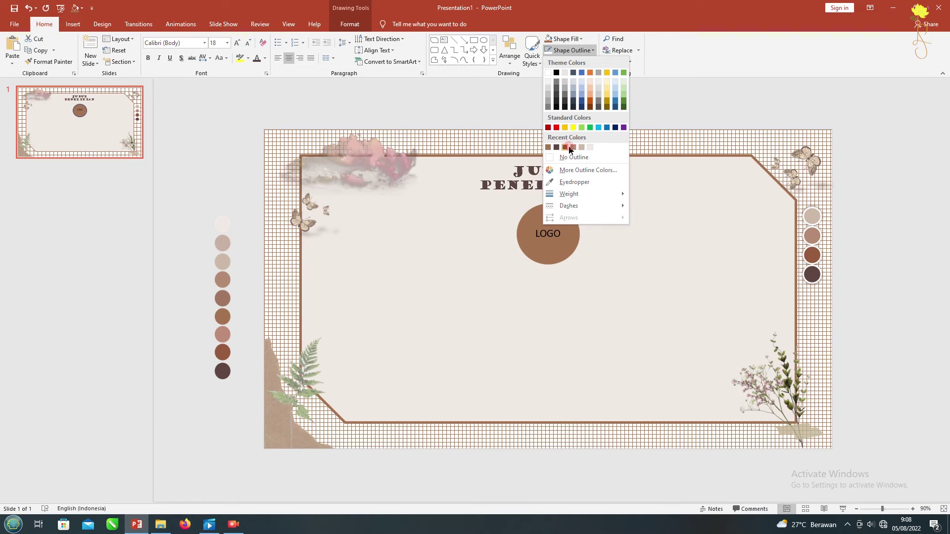
pyautogui.click(572, 148)
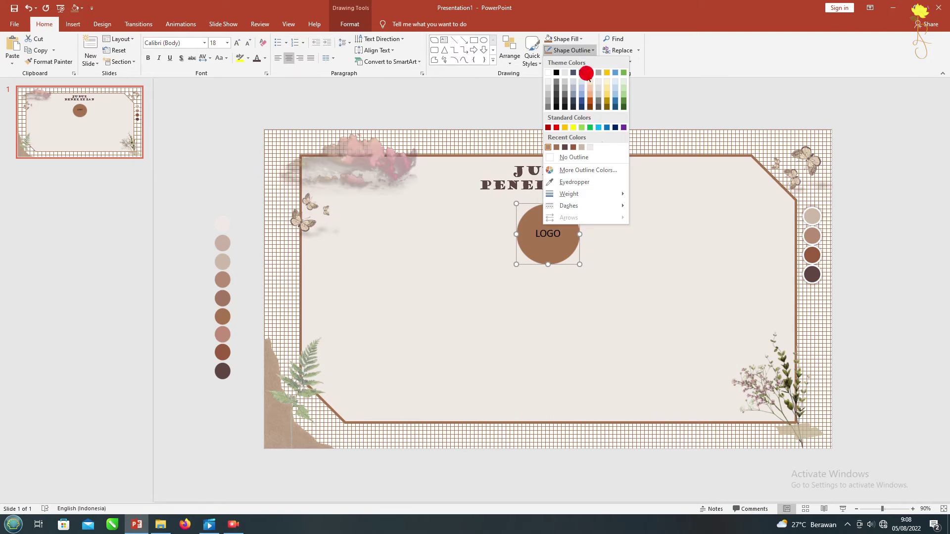
pyautogui.click(574, 50)
pyautogui.click(668, 261)
# Make the LOGO text white.
pyautogui.click(549, 231)
pyautogui.click(542, 231)
pyautogui.click(265, 58)
pyautogui.click(258, 82)
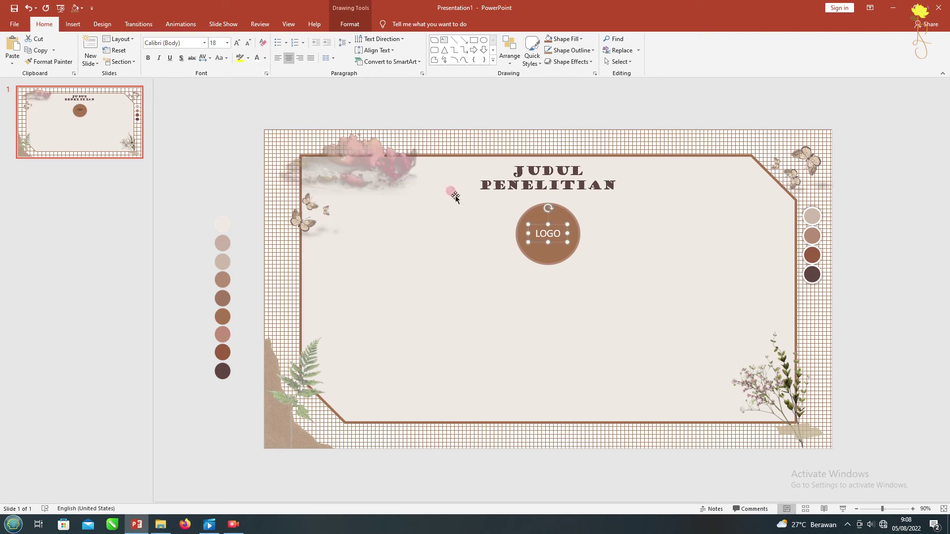
pyautogui.click(533, 208)
# Draw a text box below the logo with Nama and NIM on separate lines.
pyautogui.click(444, 39)
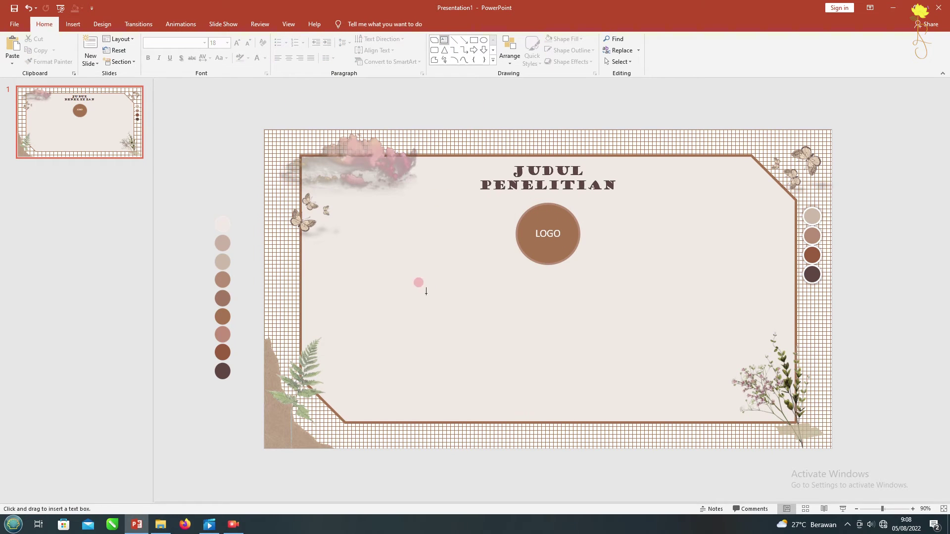
pyautogui.moveTo(426, 293); pyautogui.dragTo(607, 368)
pyautogui.write('Nama')
pyautogui.press('Return')
pyautogui.write('NIM')
pyautogui.press('Return')
# Add the Dosen Pembimbing line and tab-spaced colons after Nama, NIM and Dosen Pembimbing.
pyautogui.write('Dosen Pembimb')
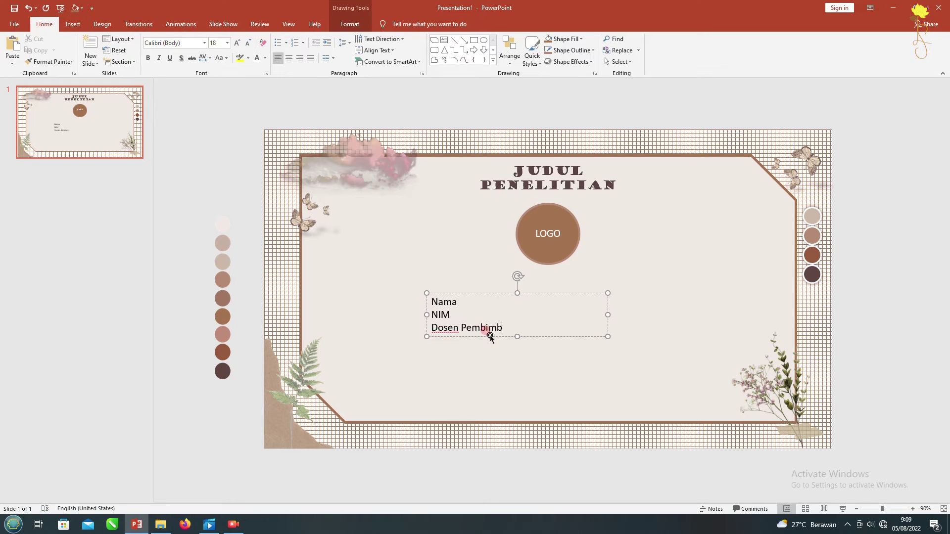
pyautogui.write(':')
pyautogui.press('Up')
pyautogui.press('Tab')
pyautogui.write(':')
pyautogui.press('Up')
pyautogui.press('Tab')
pyautogui.write(':')
# Set the field labels in Futura Bk BT.
pyautogui.click(468, 292)
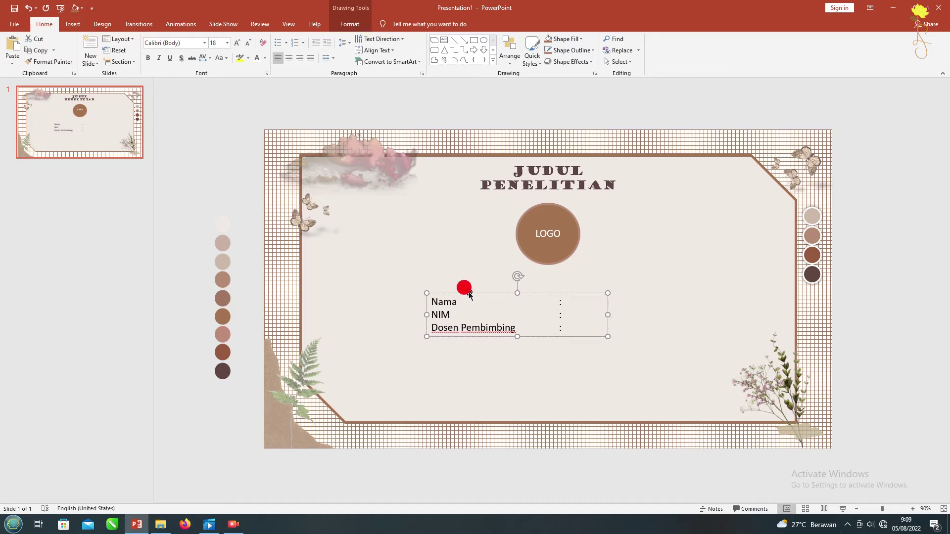
pyautogui.click(204, 43)
pyautogui.scroll(-5, 170, 292)
pyautogui.scroll(-5, 187, 346)
pyautogui.scroll(-7, 187, 362)
pyautogui.scroll(-3, 191, 336)
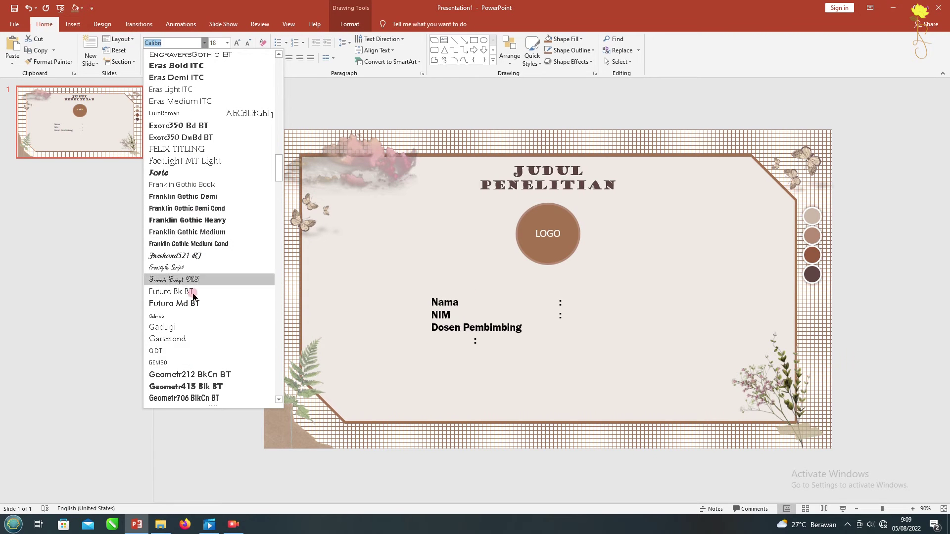
pyautogui.scroll(3, 193, 257)
pyautogui.scroll(1, 194, 212)
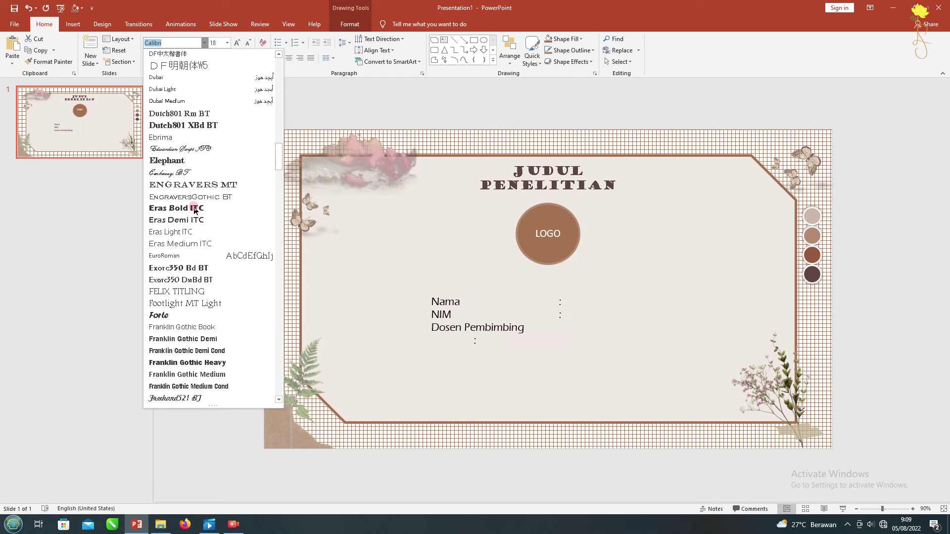
pyautogui.scroll(-2, 194, 213)
pyautogui.scroll(-1, 197, 270)
pyautogui.click(191, 326)
# Widen the field box, make it bold 16 pt, centre it, and nudge the logo down.
pyautogui.moveTo(607, 322); pyautogui.dragTo(619, 322)
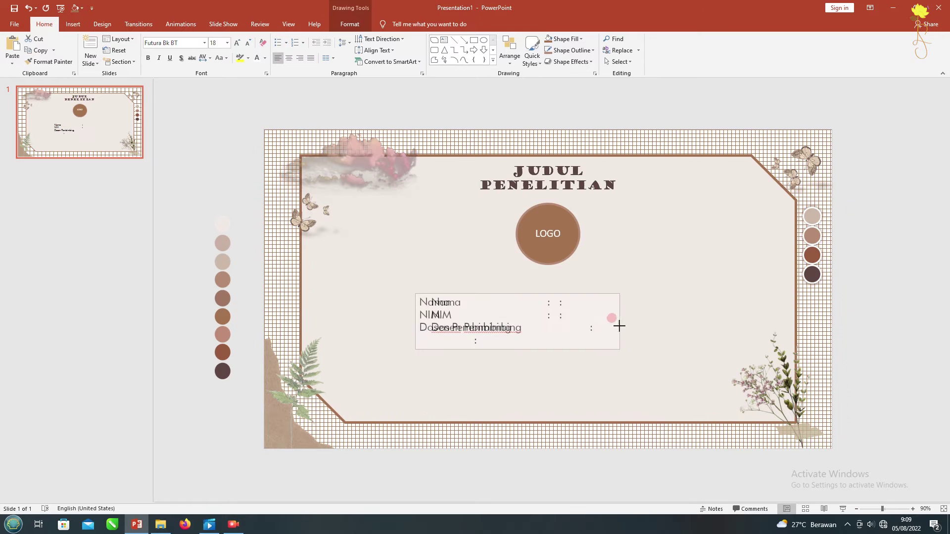
pyautogui.click(589, 328)
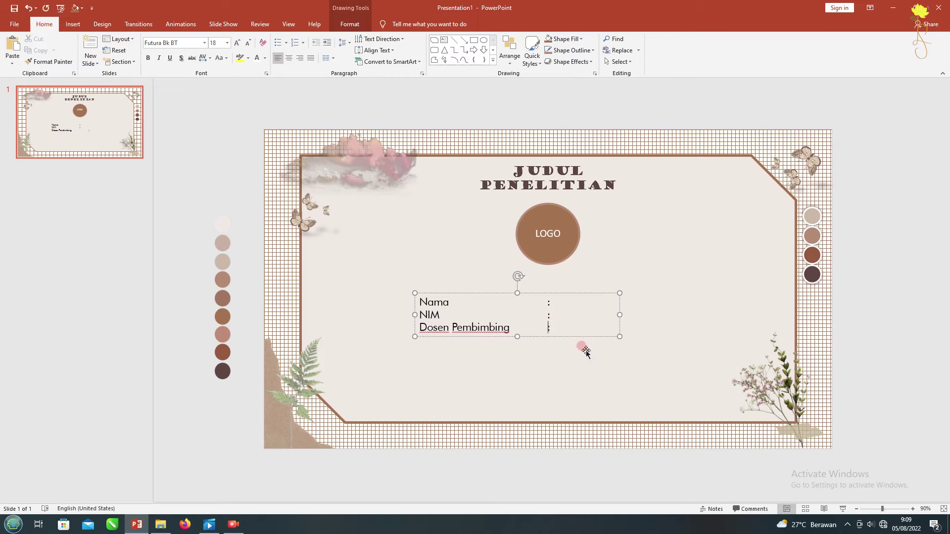
pyautogui.click(497, 295)
pyautogui.click(248, 43)
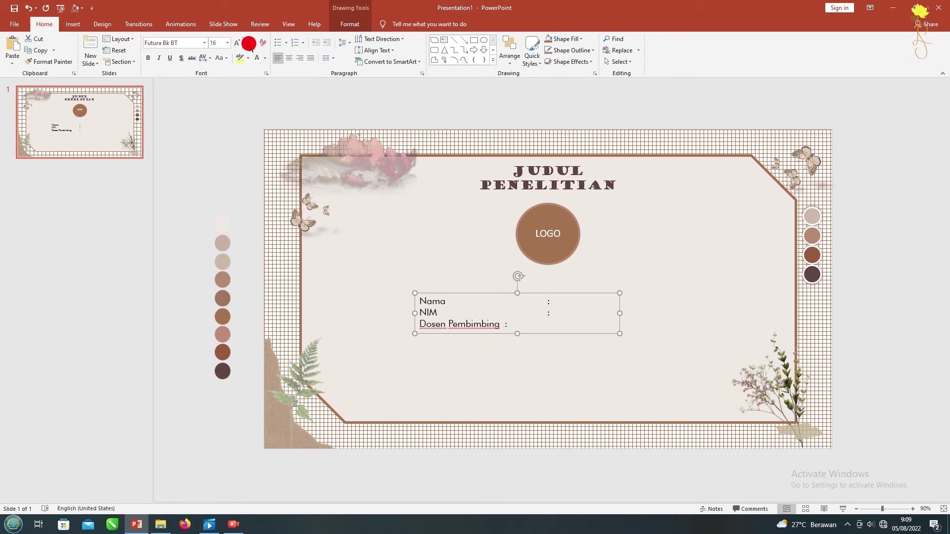
pyautogui.click(151, 60)
pyautogui.moveTo(458, 293); pyautogui.dragTo(489, 294)
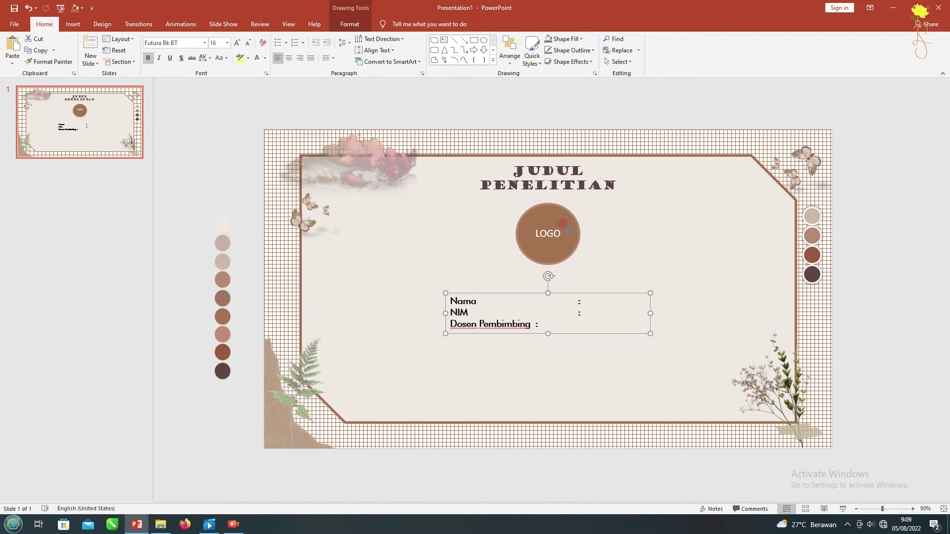
pyautogui.moveTo(560, 229); pyautogui.dragTo(560, 235)
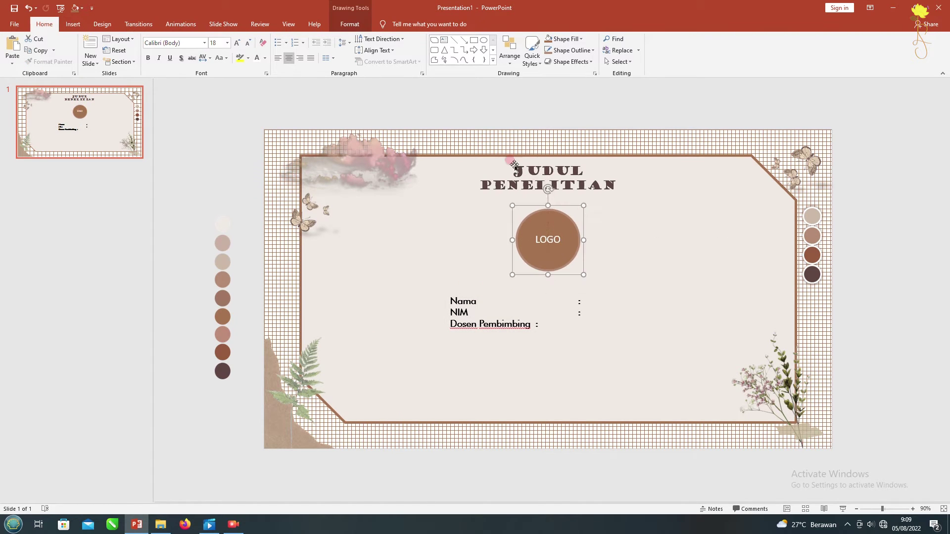
# Colour the Nama, NIM and Dosen Pembimbing text brown.
pyautogui.click(464, 299)
pyautogui.click(265, 58)
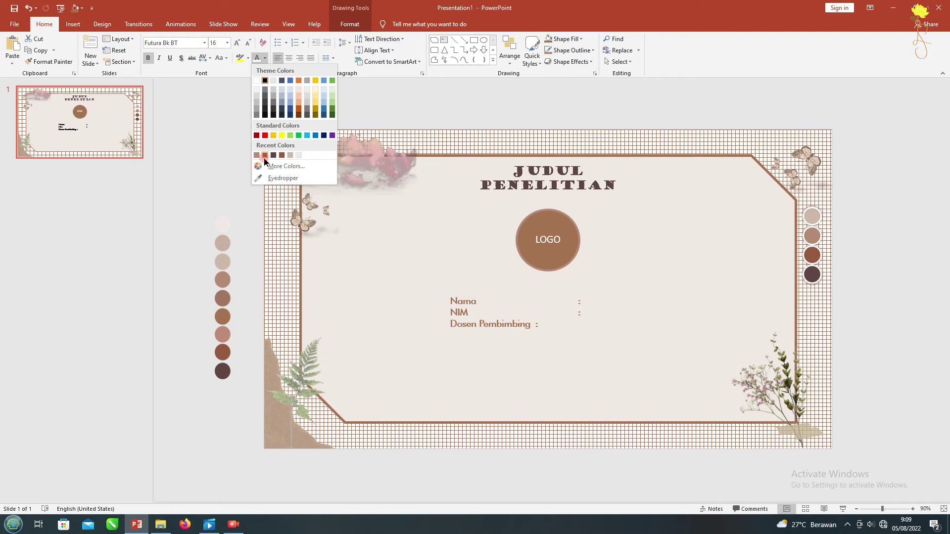
pyautogui.click(264, 155)
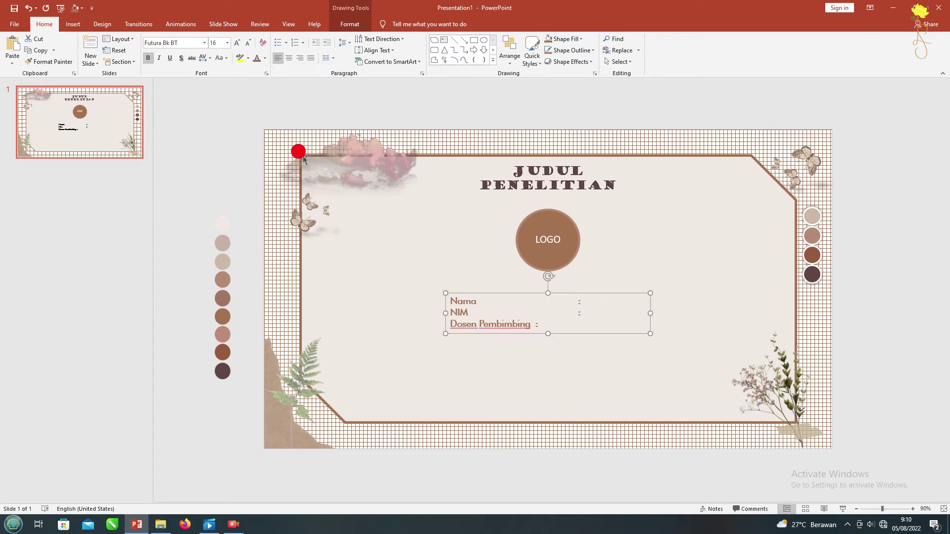
pyautogui.click(573, 51)
pyautogui.click(495, 51)
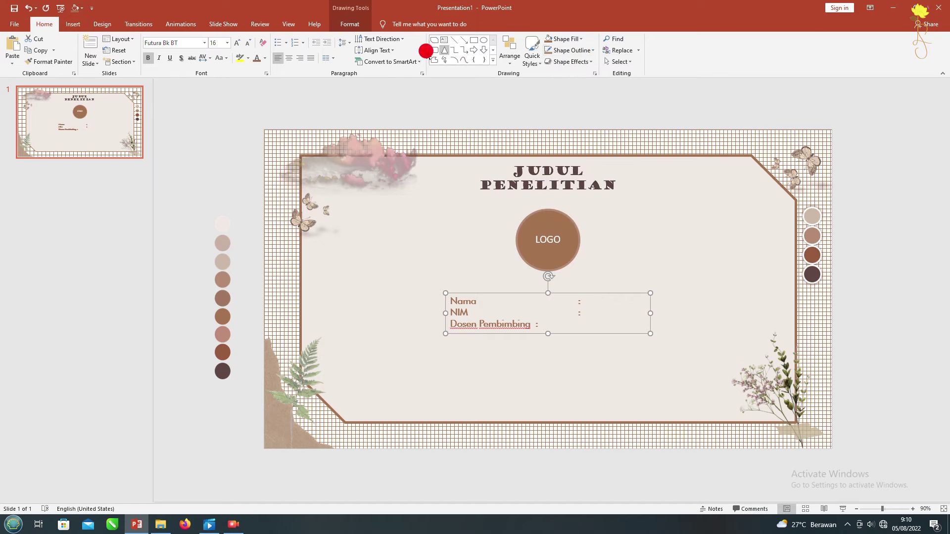
# Give the field text an outer shadow and draw an empty text box below it.
pyautogui.click(350, 24)
pyautogui.click(512, 62)
pyautogui.moveTo(522, 81)
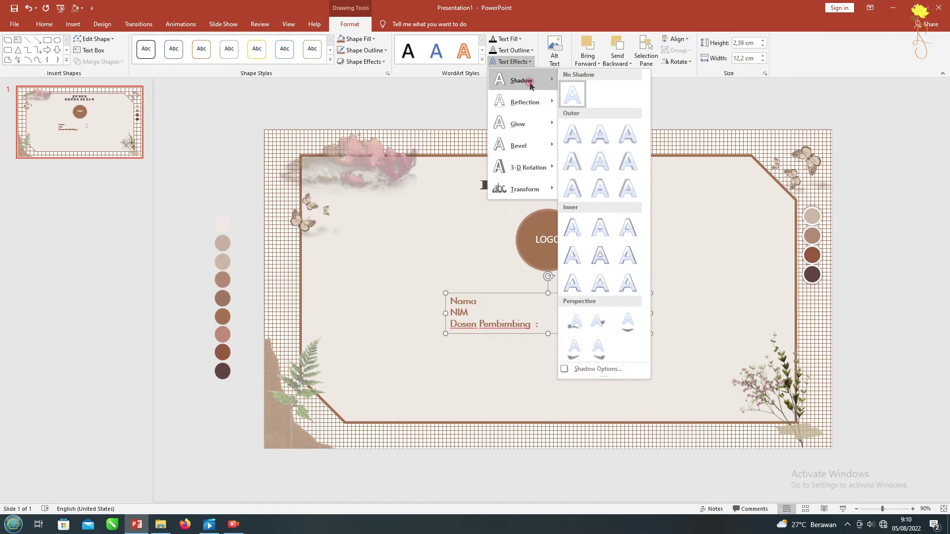
pyautogui.click(602, 160)
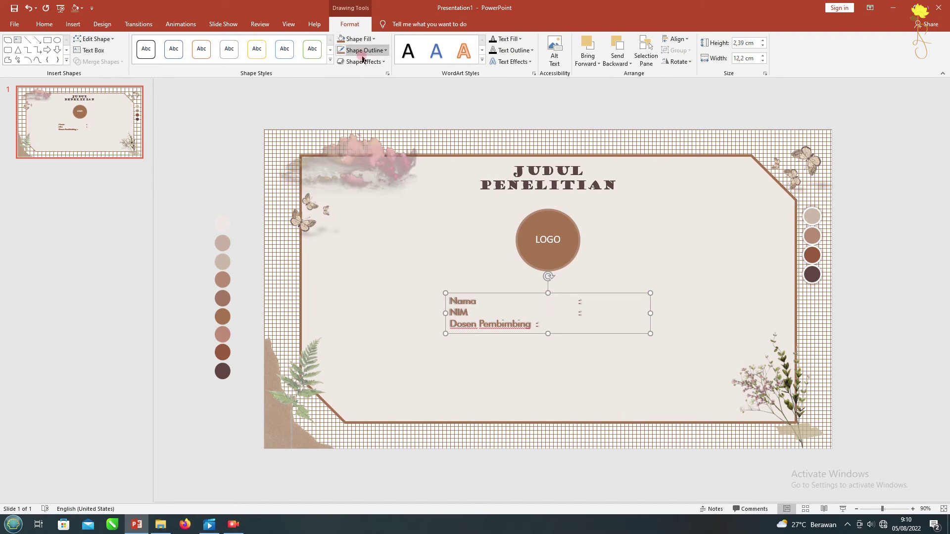
pyautogui.click(90, 50)
pyautogui.moveTo(489, 351); pyautogui.dragTo(638, 402)
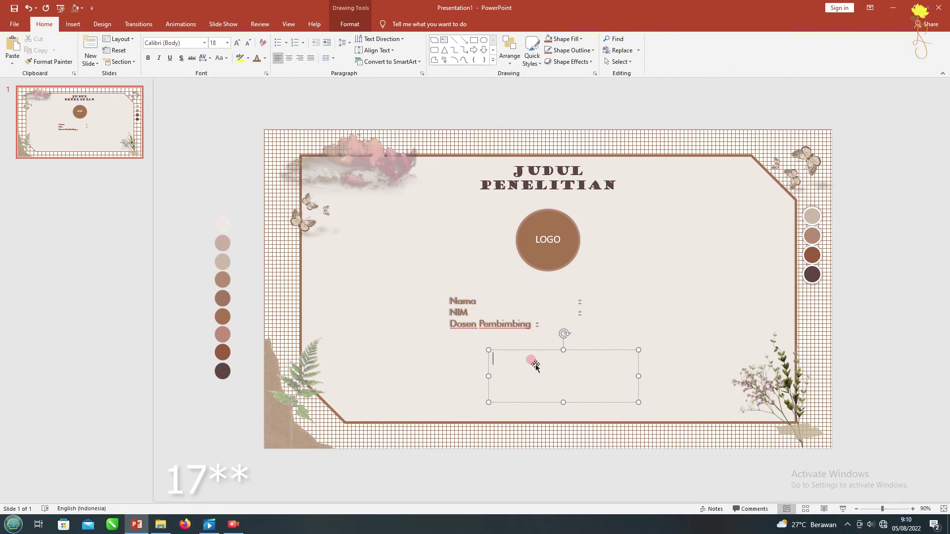
# Type centred PRODI, FAKULTAS and UNIVERSITAS lines in the new text box.
pyautogui.write('P')
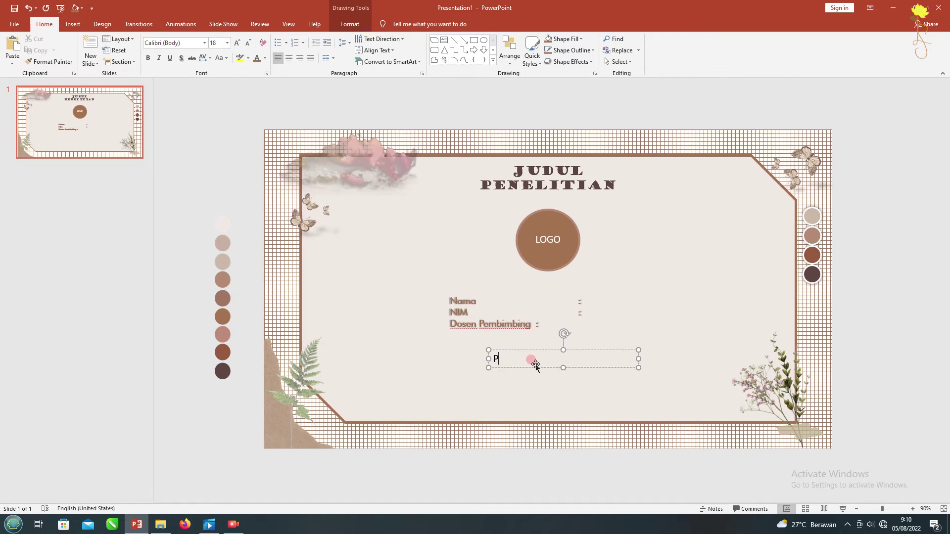
pyautogui.write('RODI')
pyautogui.press('Return')
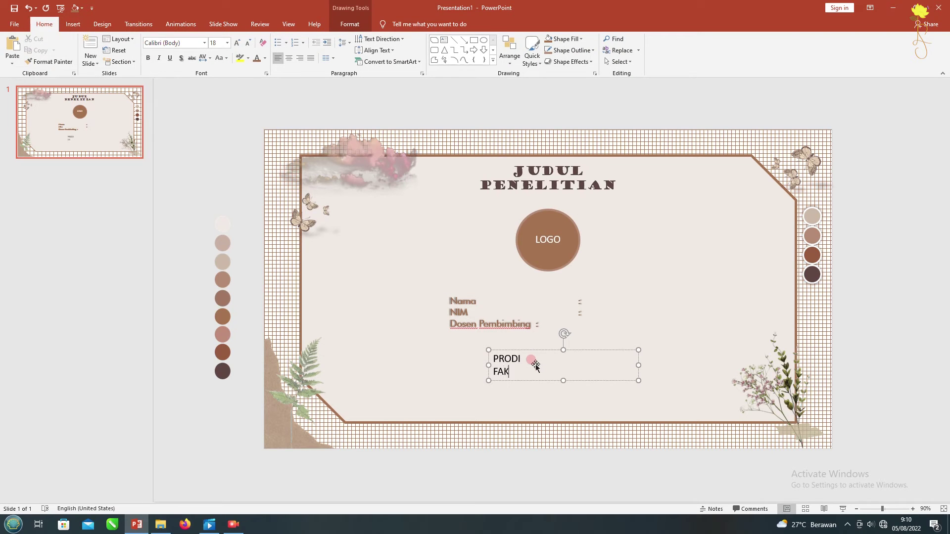
pyautogui.press('Return')
pyautogui.write('UNIVERSITAS')
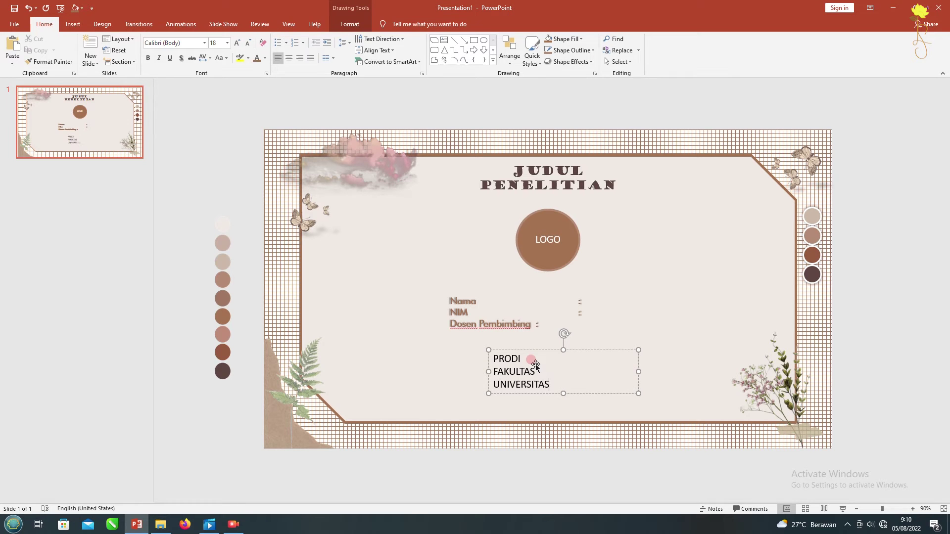
pyautogui.hotkey('ctrl', 'a')
pyautogui.hotkey('ctrl', 'e')
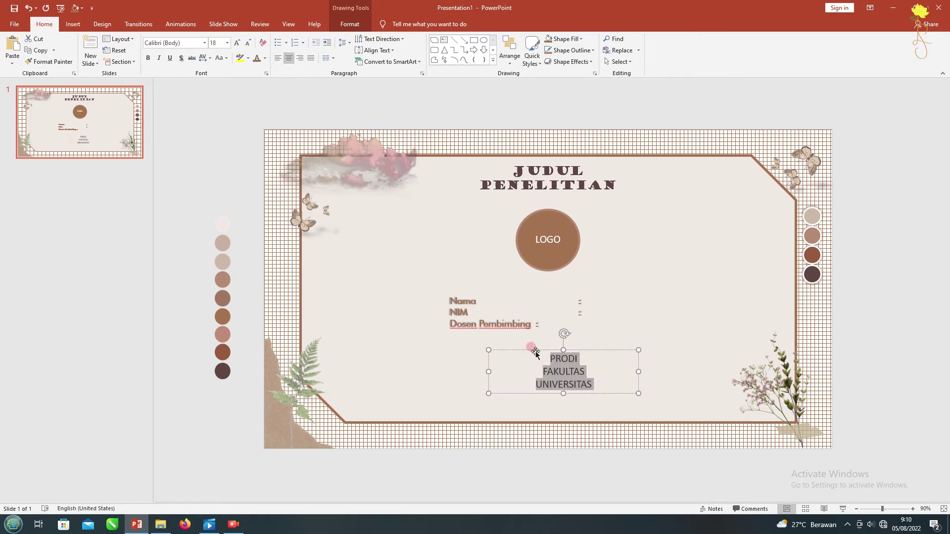
# Set the lines in 20-pt Berlin Sans FB and place the box at the bottom centre.
pyautogui.click(204, 42)
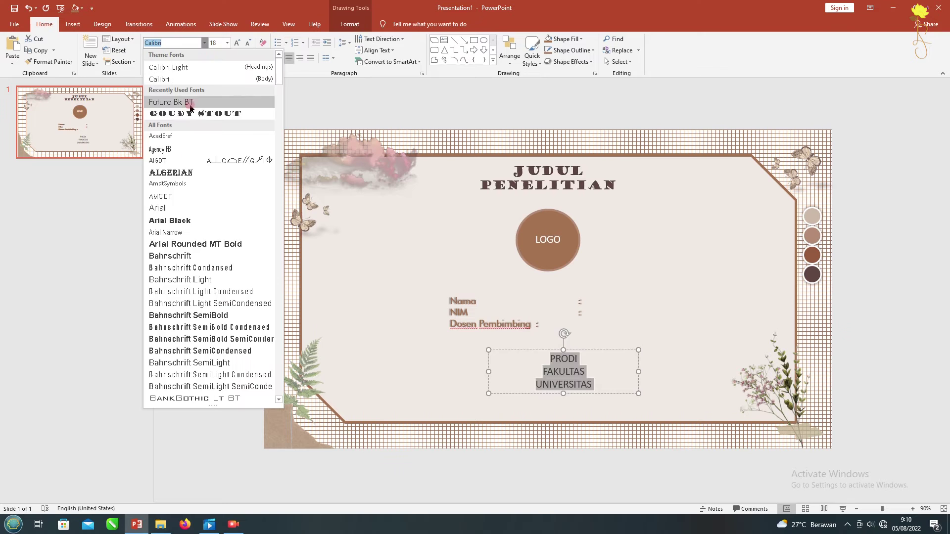
pyautogui.scroll(-5, 203, 223)
pyautogui.scroll(-5, 202, 286)
pyautogui.scroll(1, 209, 190)
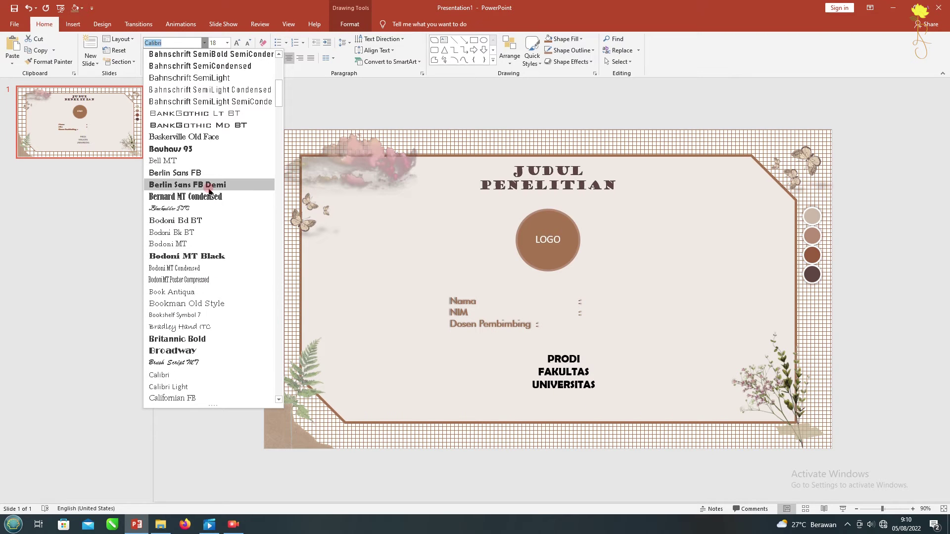
pyautogui.click(202, 175)
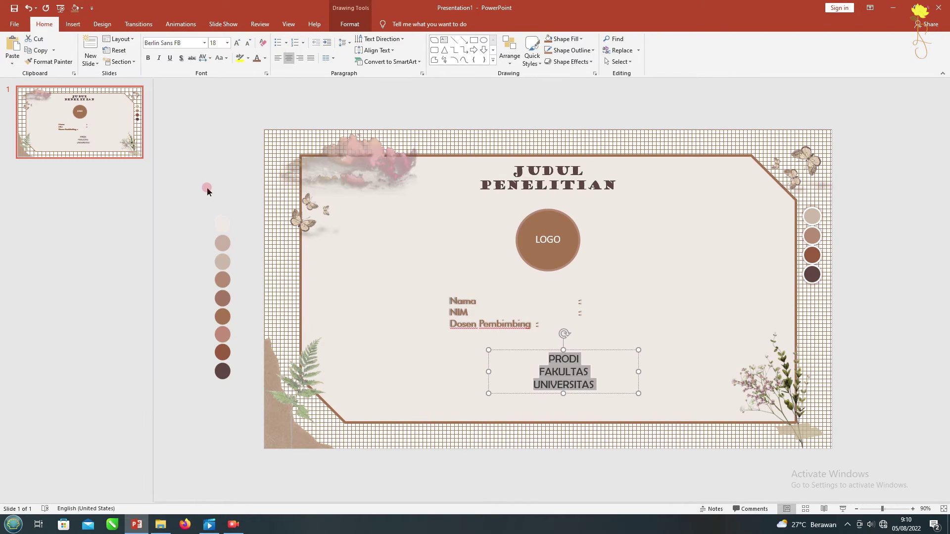
pyautogui.click(238, 43)
pyautogui.moveTo(537, 352); pyautogui.dragTo(526, 367)
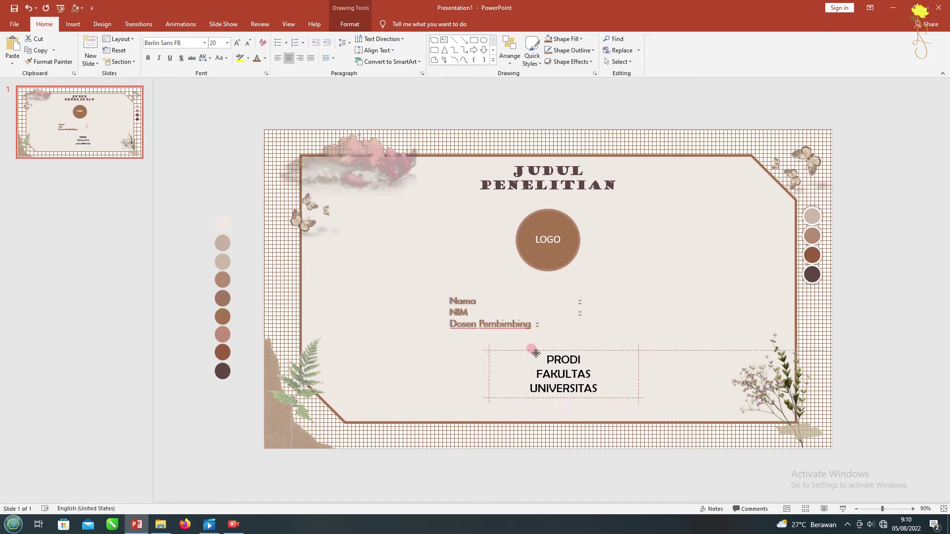
pyautogui.click(577, 351)
pyautogui.moveTo(565, 365); pyautogui.dragTo(562, 367)
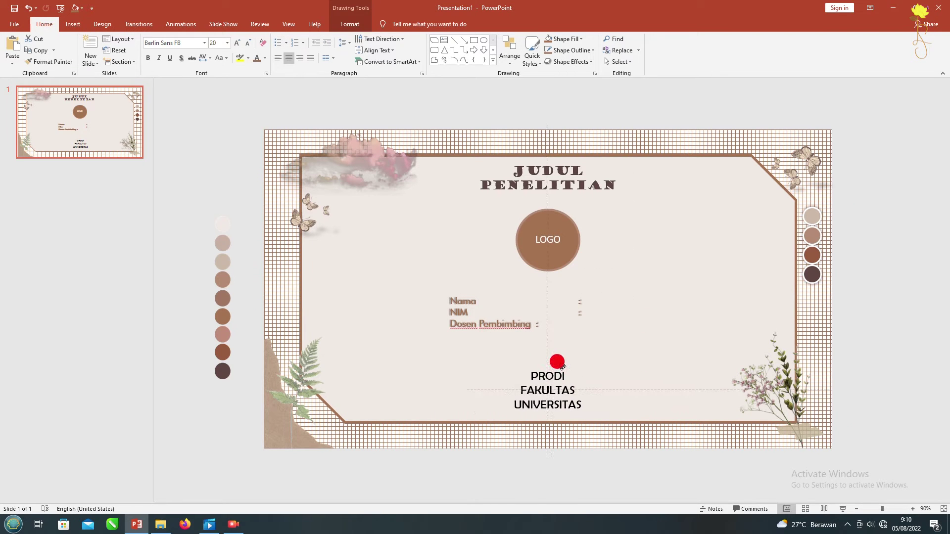
# Colour the PRODI text dark brown and give it a text shadow.
pyautogui.click(257, 58)
pyautogui.click(264, 59)
pyautogui.click(271, 154)
pyautogui.click(361, 23)
pyautogui.click(510, 62)
pyautogui.moveTo(521, 80)
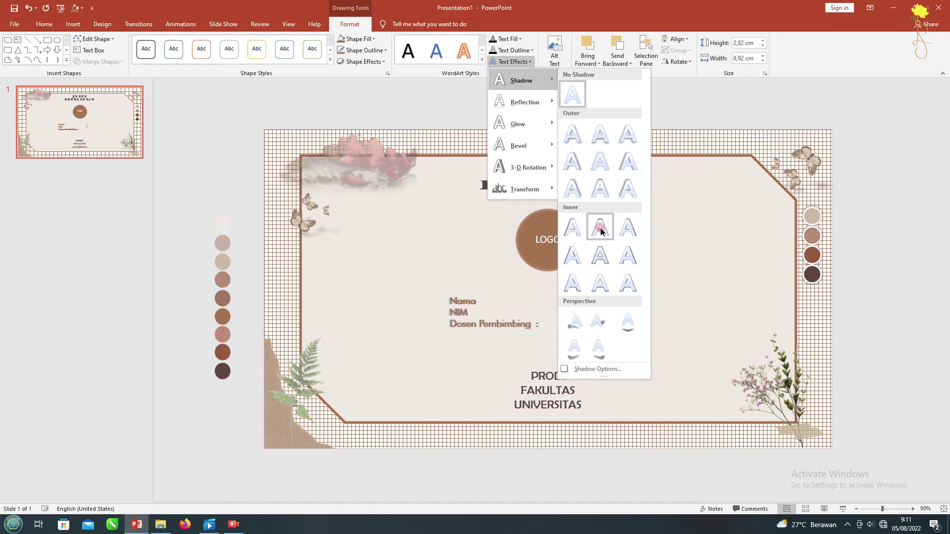
pyautogui.click(600, 228)
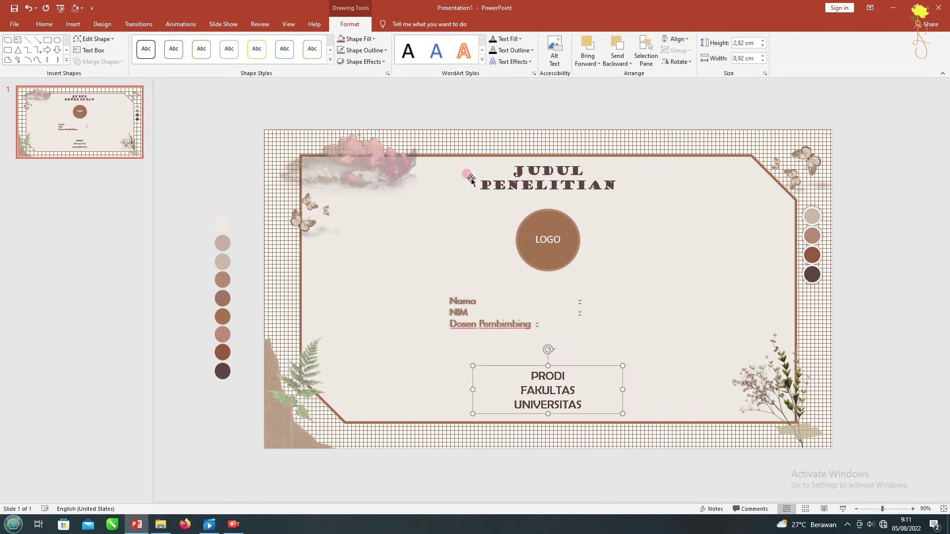
# Shift the left column of colour circles slightly to the right.
pyautogui.click(234, 108)
pyautogui.moveTo(223, 251); pyautogui.dragTo(249, 231)
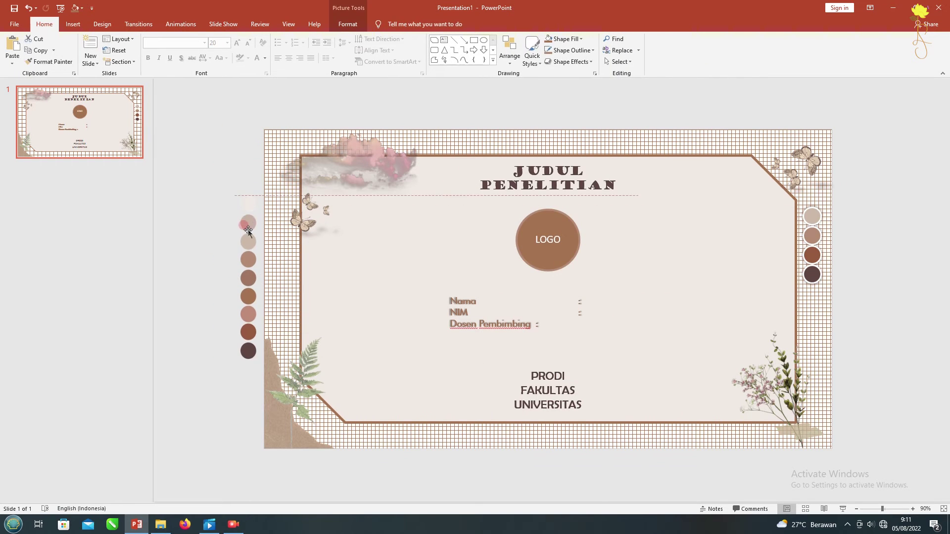
pyautogui.rightClick(93, 129)
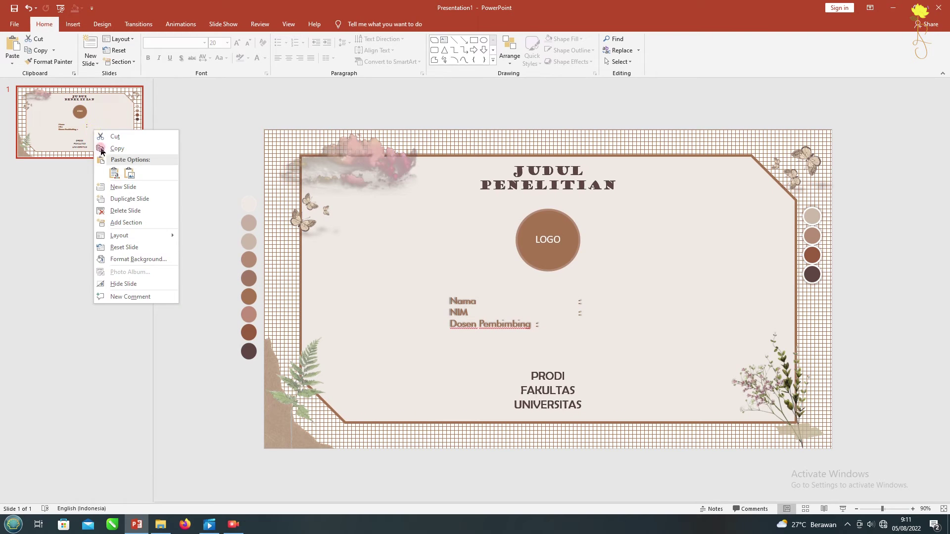
# Duplicate slide 1 and delete the title, logo, fields and PRODI text from the copy.
pyautogui.click(117, 199)
pyautogui.click(677, 486)
pyautogui.moveTo(677, 486); pyautogui.dragTo(394, 124)
pyautogui.press('Delete')
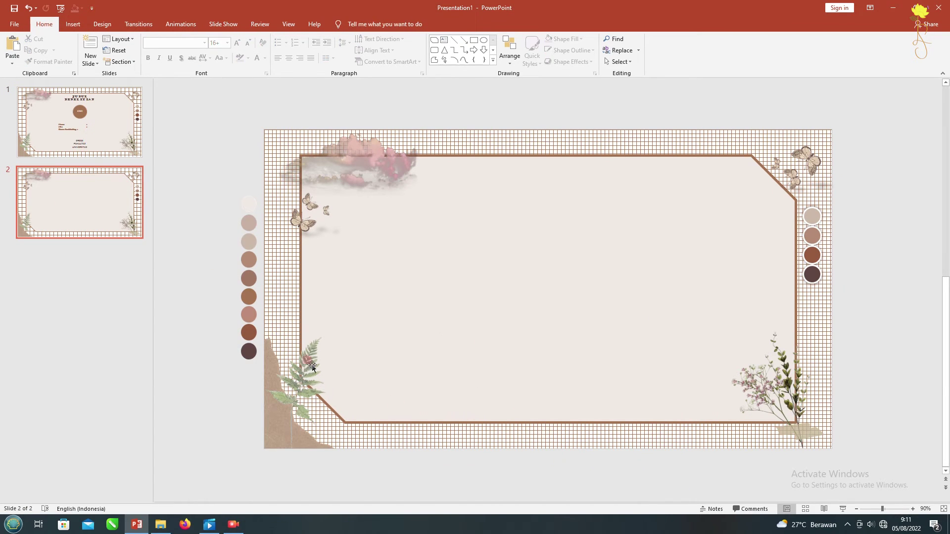
# Delete the fern, top-left flowers and butterflies, and both colour-circle columns from slide 2.
pyautogui.click(313, 367)
pyautogui.press('Delete')
pyautogui.click(303, 197)
pyautogui.press('Delete')
pyautogui.click(812, 232)
pyautogui.press('Delete')
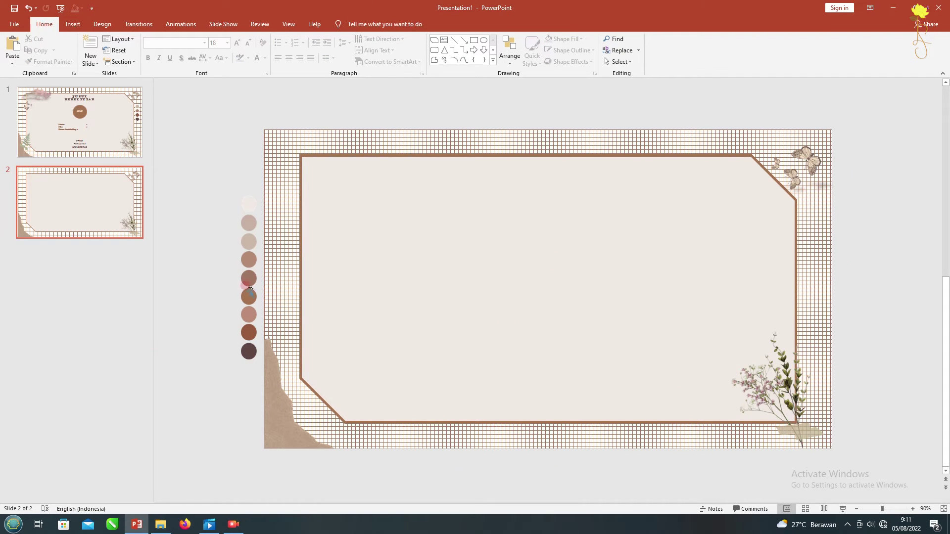
pyautogui.click(340, 386)
pyautogui.click(247, 269)
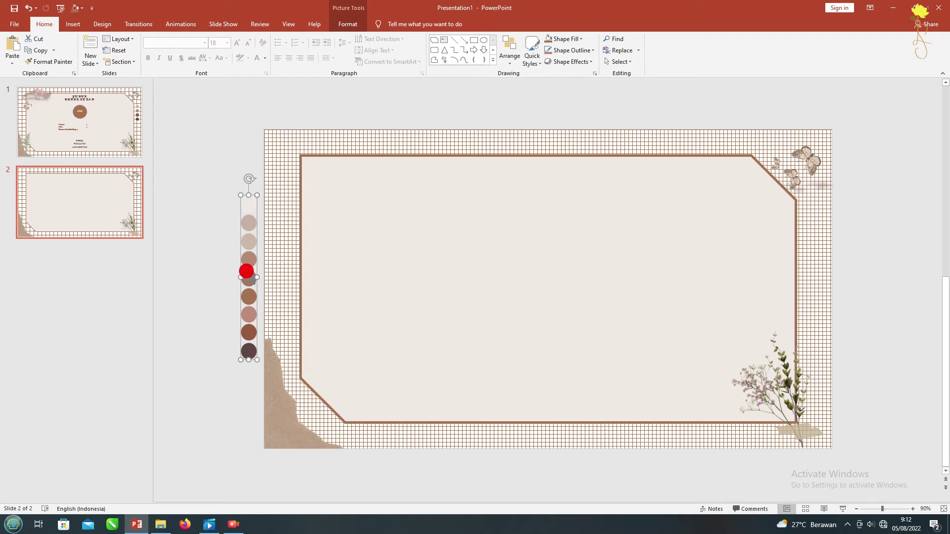
pyautogui.press('Delete')
pyautogui.click(73, 24)
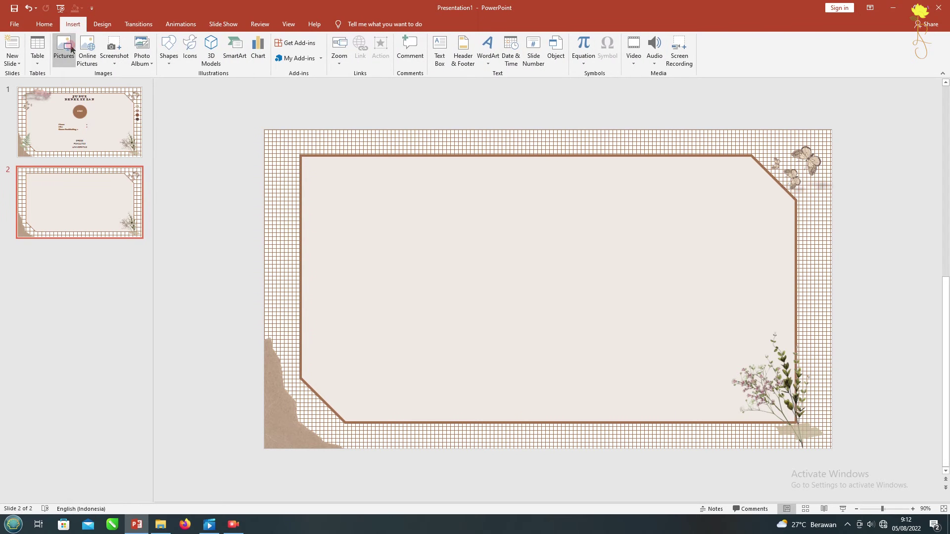
# Insert the torn-tape picture on slide 2 and crop its corners.
pyautogui.click(64, 50)
pyautogui.doubleClick(174, 110)
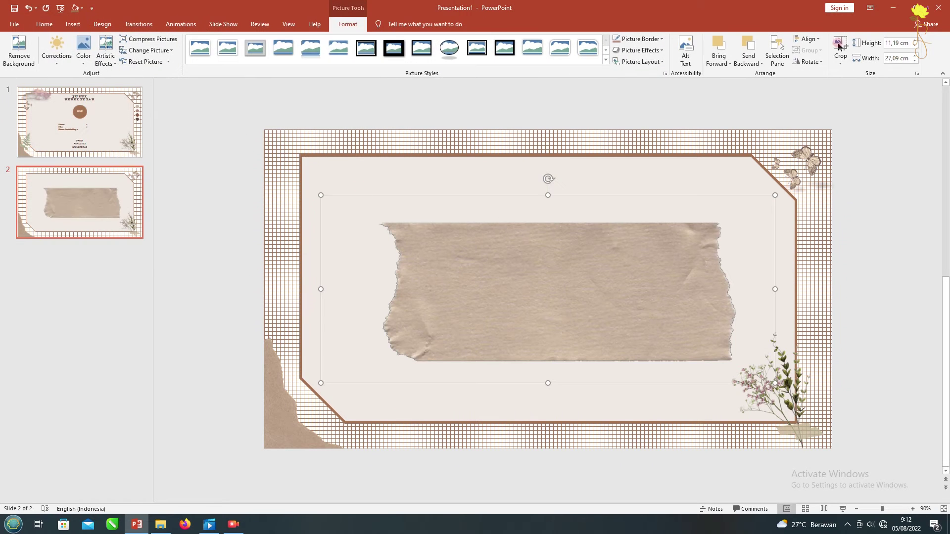
pyautogui.click(840, 44)
pyautogui.moveTo(773, 196); pyautogui.dragTo(741, 219)
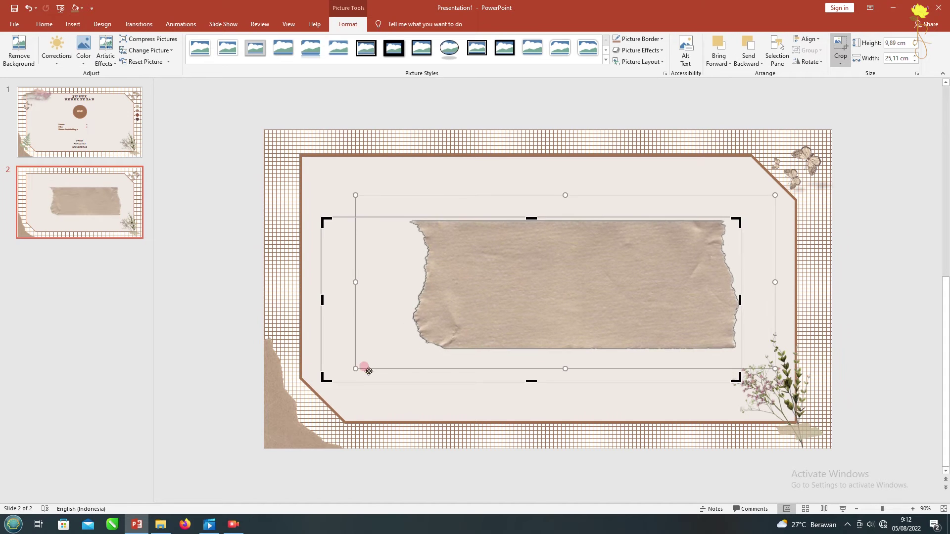
pyautogui.moveTo(319, 379); pyautogui.dragTo(381, 366)
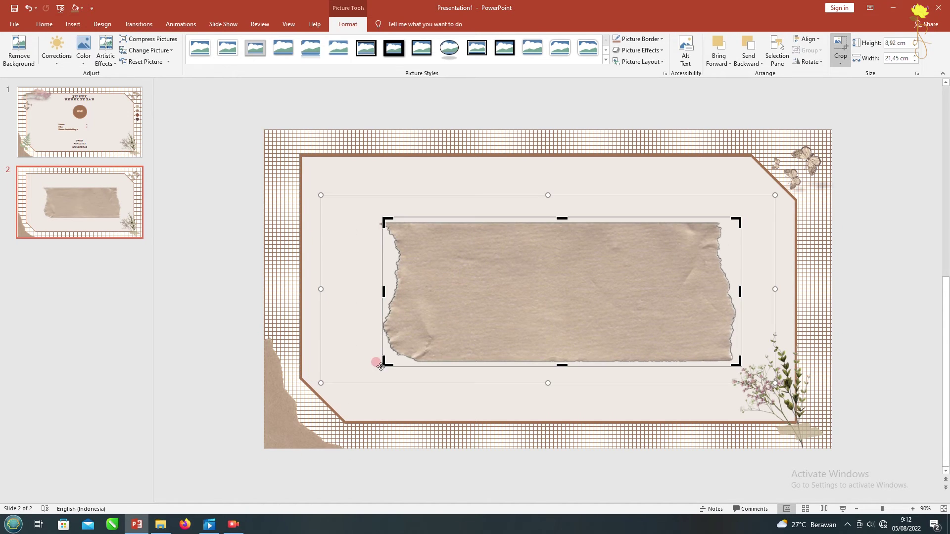
pyautogui.moveTo(382, 296); pyautogui.dragTo(376, 291)
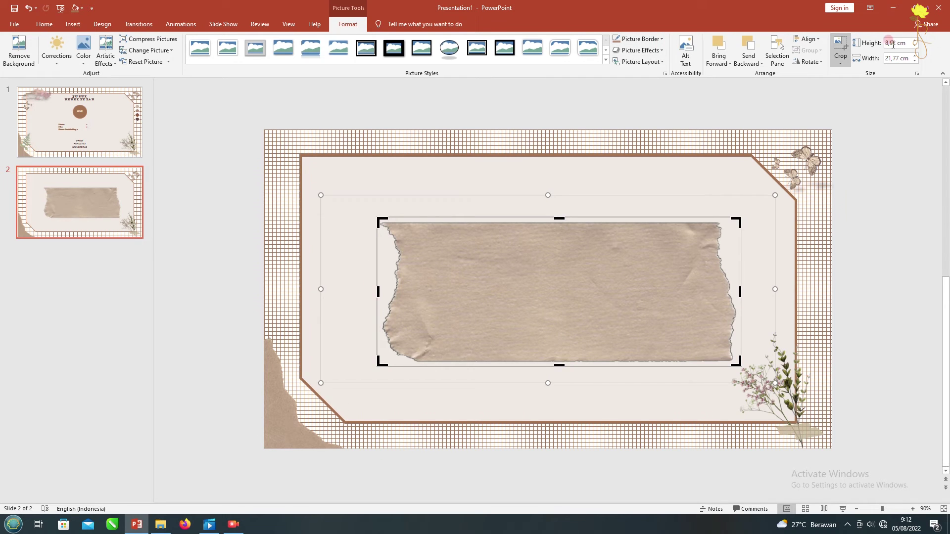
pyautogui.click(840, 43)
# Resize the tape picture into a thin, small strip at the top-left.
pyautogui.moveTo(559, 217); pyautogui.dragTo(559, 320)
pyautogui.moveTo(741, 343)
pyautogui.mouseDown()
pyautogui.moveTo(605, 343)
pyautogui.moveTo(532, 254)
pyautogui.moveTo(532, 185)
pyautogui.mouseUp()
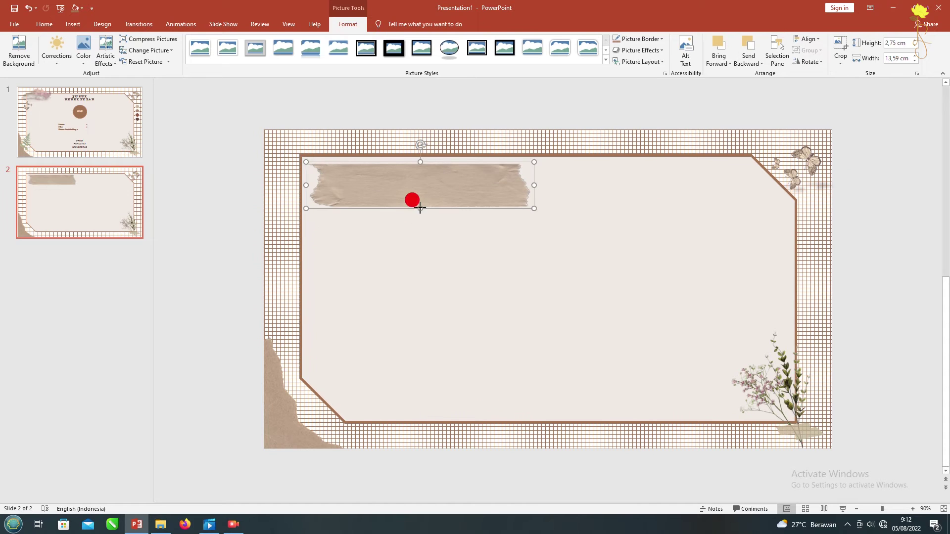
pyautogui.moveTo(419, 208); pyautogui.dragTo(420, 187)
pyautogui.moveTo(534, 174); pyautogui.dragTo(487, 174)
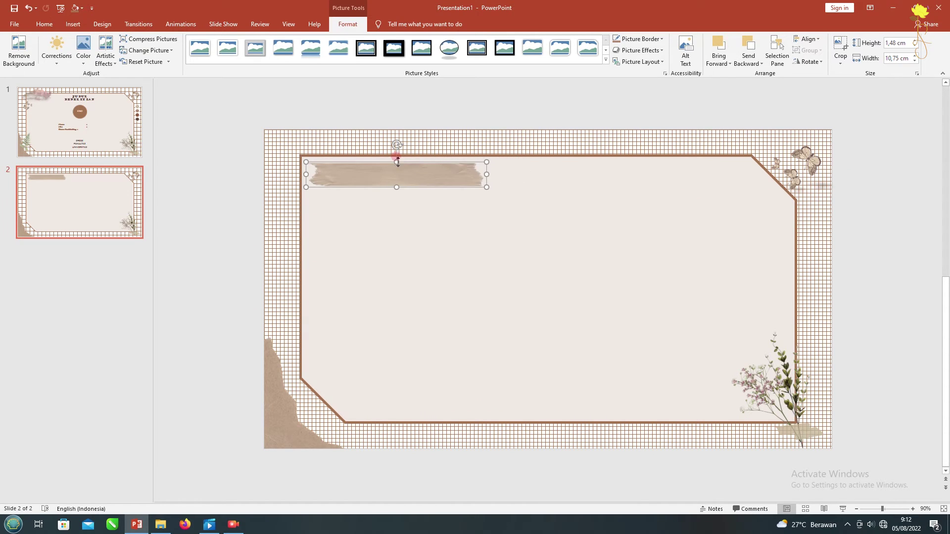
pyautogui.moveTo(397, 162); pyautogui.dragTo(393, 165)
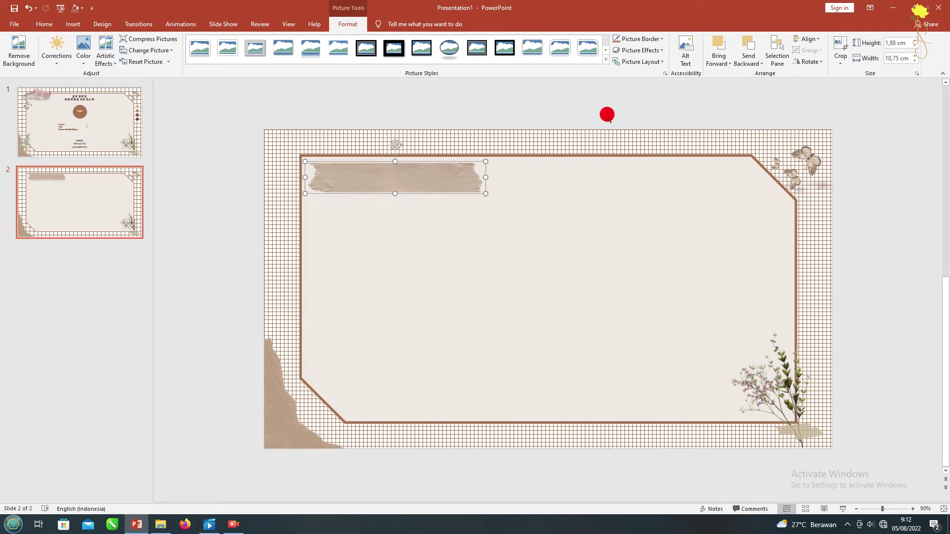
# Give the tape strip an inner shadow.
pyautogui.click(638, 50)
pyautogui.moveTo(649, 114)
pyautogui.moveTo(645, 91)
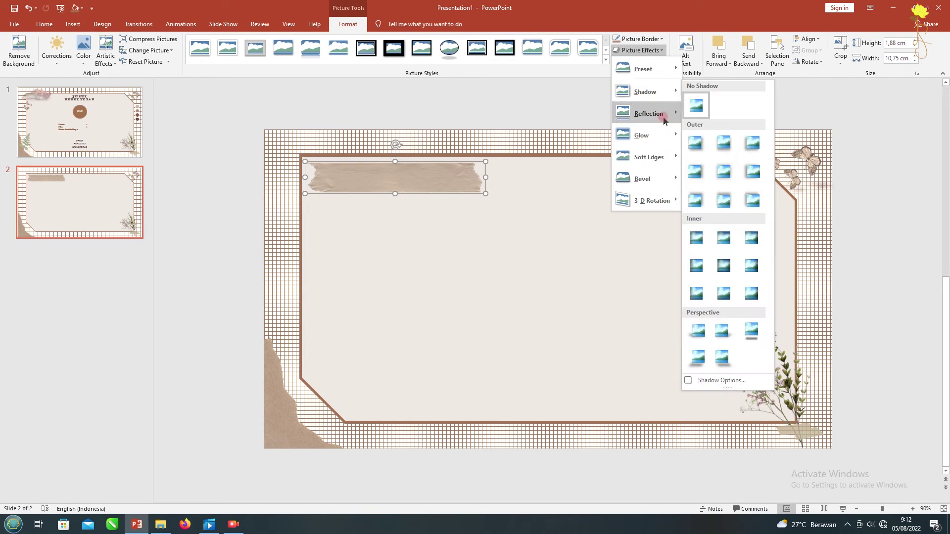
pyautogui.click(725, 266)
pyautogui.click(254, 117)
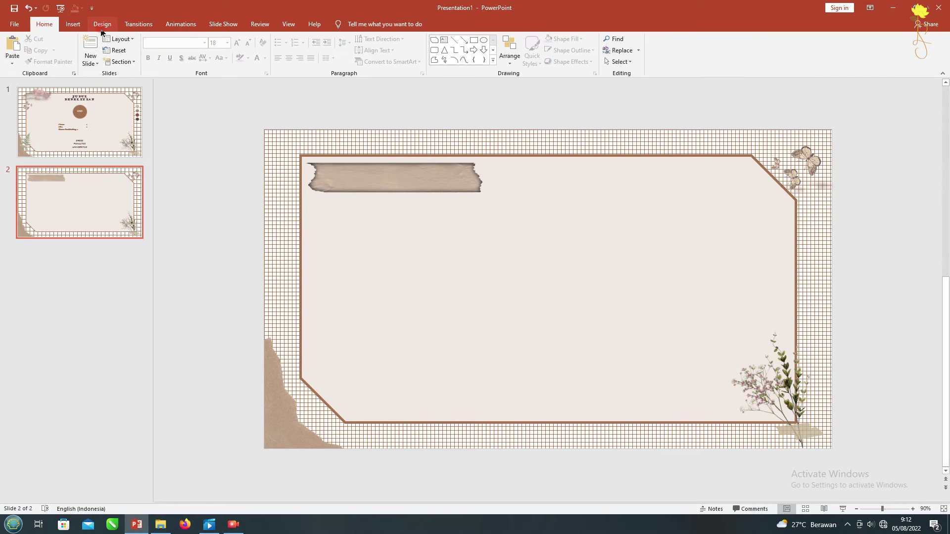
pyautogui.click(445, 41)
# Draw a text box on the tape strip with the centred title LATAR BELAKANG.
pyautogui.moveTo(329, 169); pyautogui.dragTo(462, 187)
pyautogui.write('LATAR BELAKA')
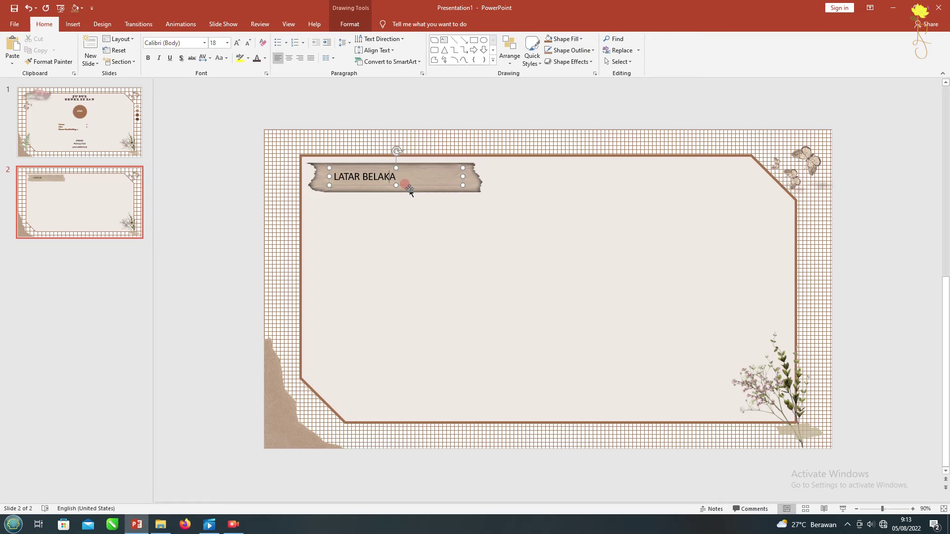
pyautogui.write('NG')
pyautogui.hotkey('ctrl', 'a')
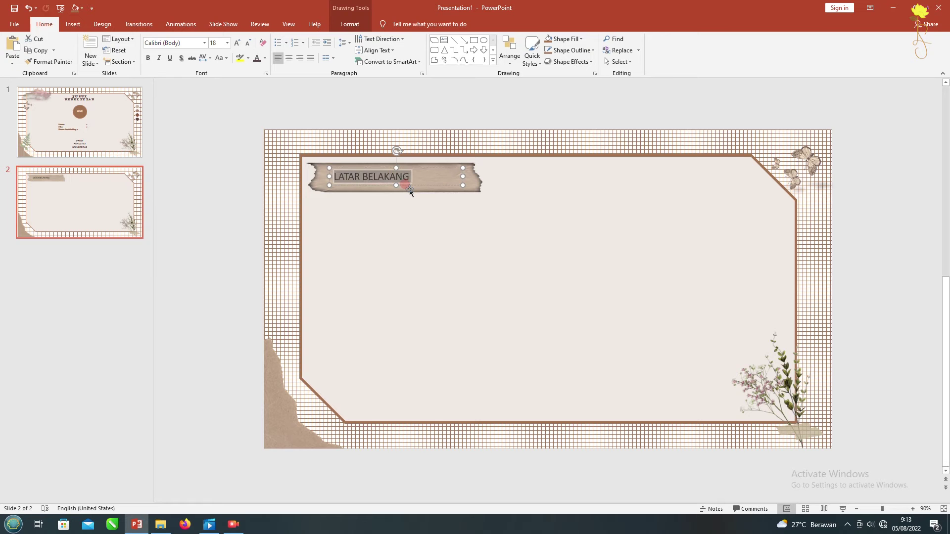
pyautogui.hotkey('ctrl', 'e')
# Format the title as bold 24-pt Futura Bk BT in dark grey-brown.
pyautogui.click(204, 43)
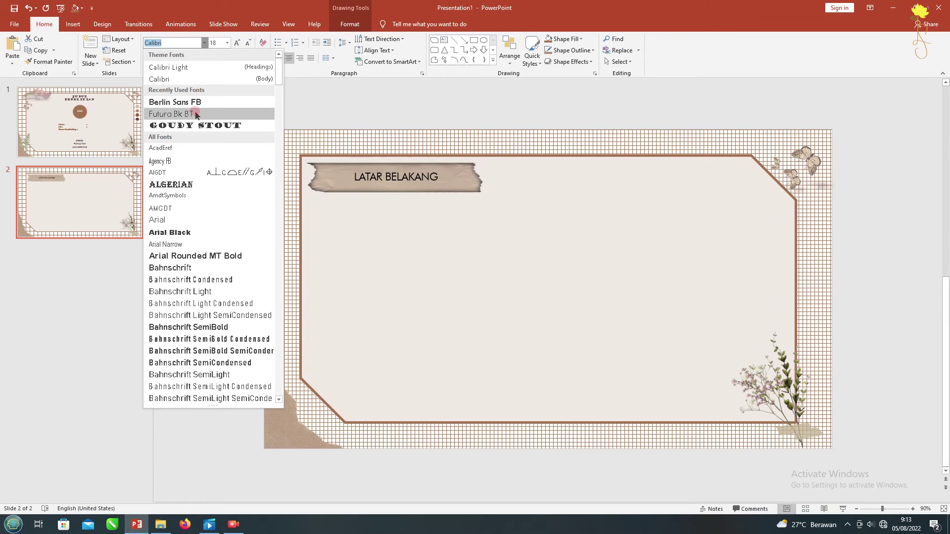
pyautogui.click(195, 112)
pyautogui.hotkey('ctrl', 'b')
pyautogui.click(235, 42)
pyautogui.click(235, 41)
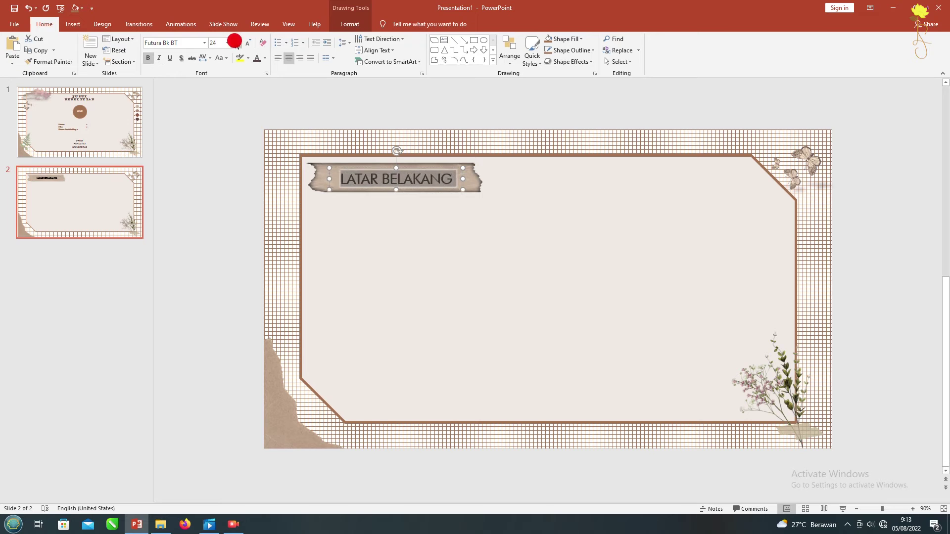
pyautogui.click(264, 60)
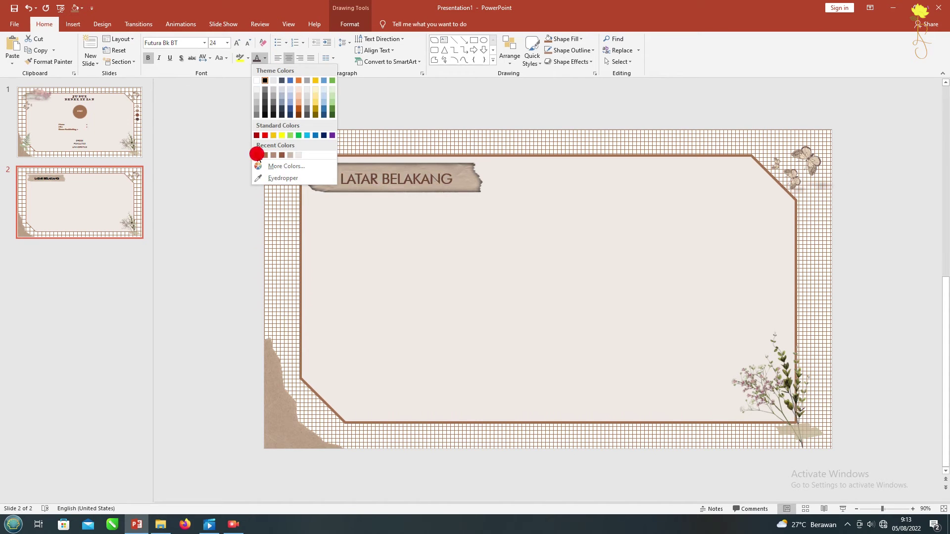
pyautogui.click(256, 154)
# Nudge the title slightly higher and draw a body text box below it.
pyautogui.moveTo(377, 170); pyautogui.dragTo(378, 167)
pyautogui.click(367, 106)
pyautogui.click(443, 41)
pyautogui.moveTo(346, 229); pyautogui.dragTo(608, 351)
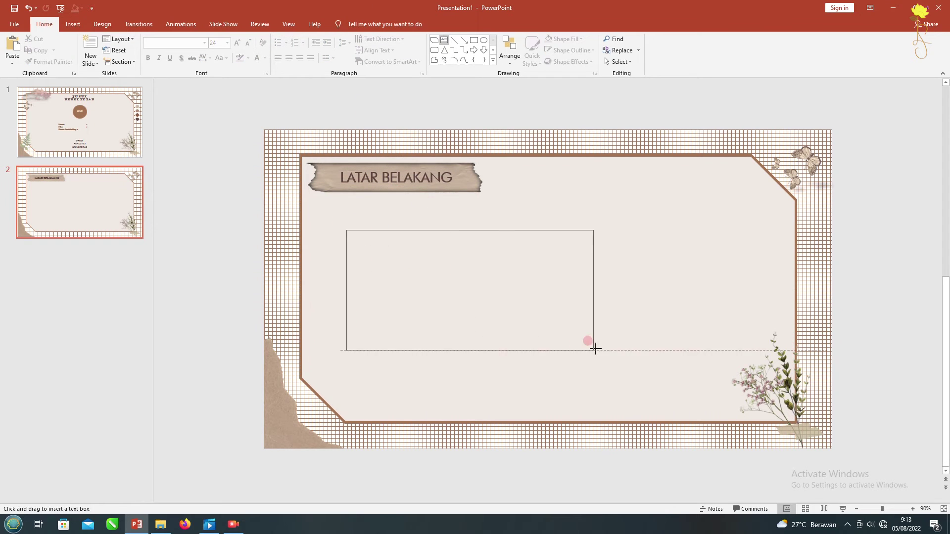
# Fill the body text box with repeated placeholder 'teks' words by copy-pasting.
pyautogui.write('tE')
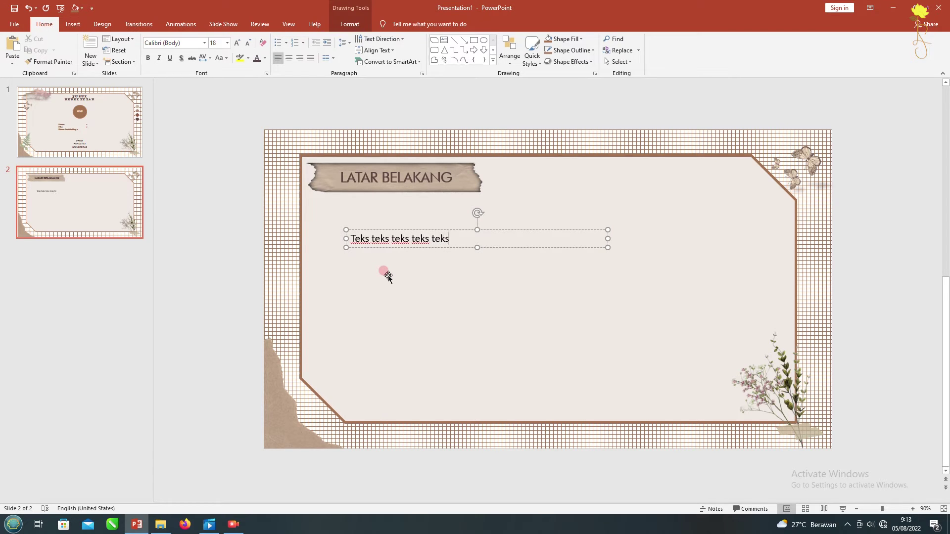
pyautogui.write('teks teks')
pyautogui.moveTo(502, 241); pyautogui.dragTo(377, 242)
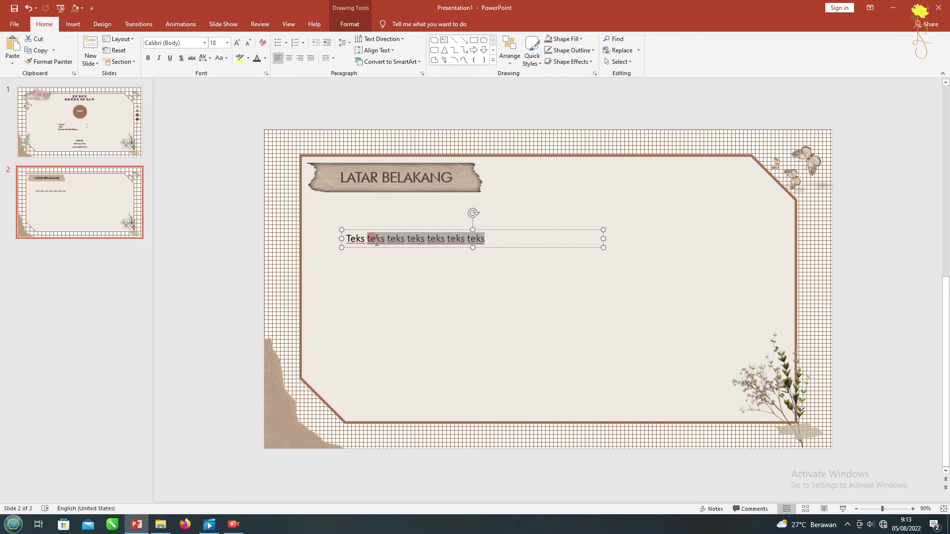
pyautogui.hotkey('ctrl', 'c')
pyautogui.press('Right')
pyautogui.hotkey('ctrl', 'v')
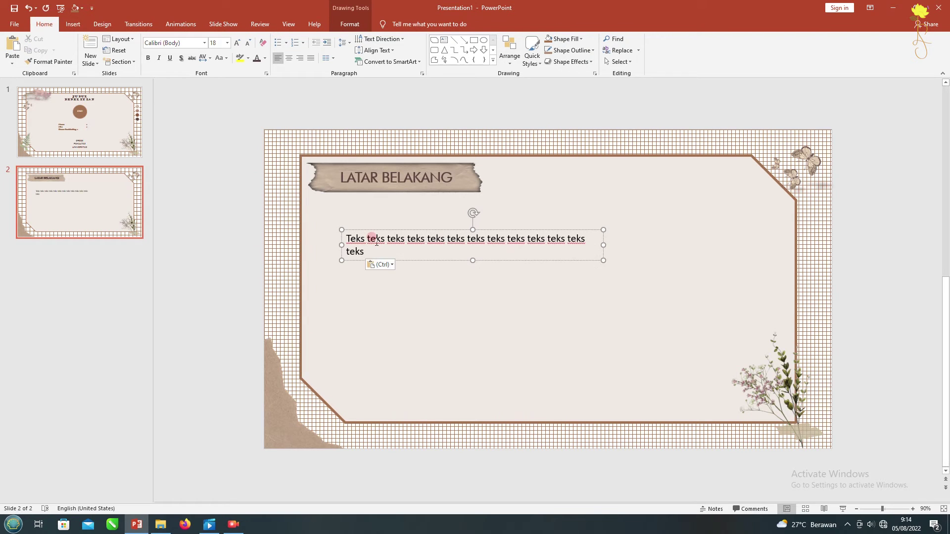
pyautogui.hotkey('ctrl', 'v')
pyautogui.press('BackSpace')
pyautogui.hotkey('ctrl', 'v')
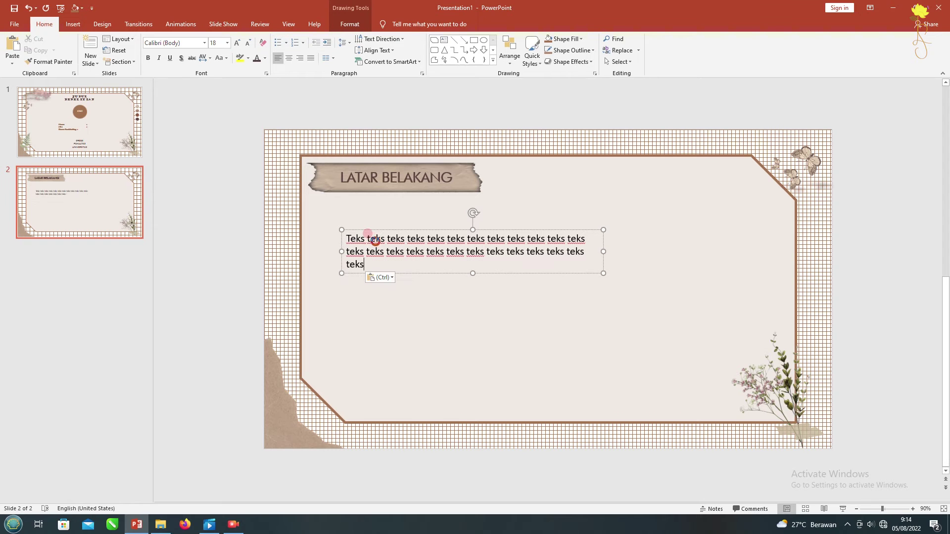
pyautogui.hotkey('ctrl', 'a')
pyautogui.click(371, 265)
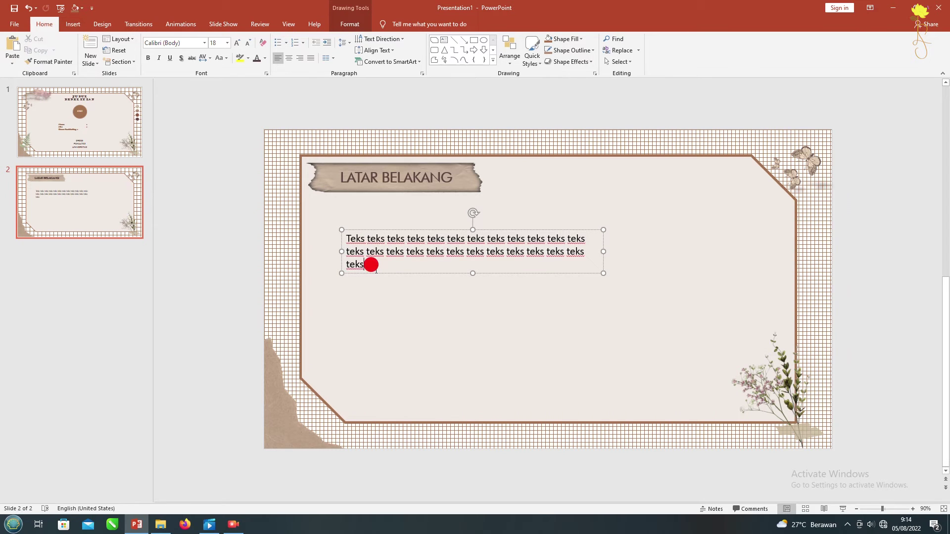
pyautogui.hotkey('ctrl', 'v')
pyautogui.hotkey('ctrl', 'v')
pyautogui.hotkey('ctrl', 'v')
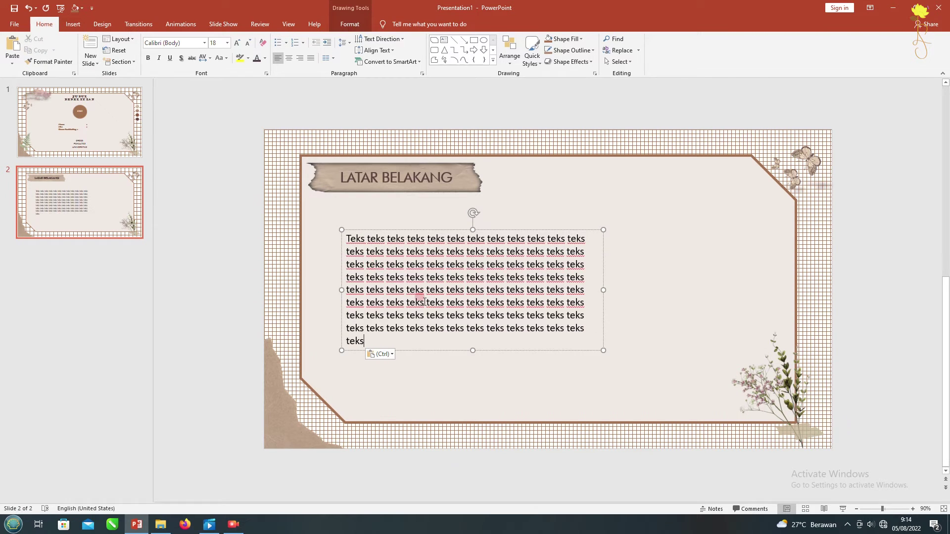
# Set the body text to 20-pt Century and widen the box to fit.
pyautogui.moveTo(603, 290); pyautogui.dragTo(695, 284)
pyautogui.click(479, 229)
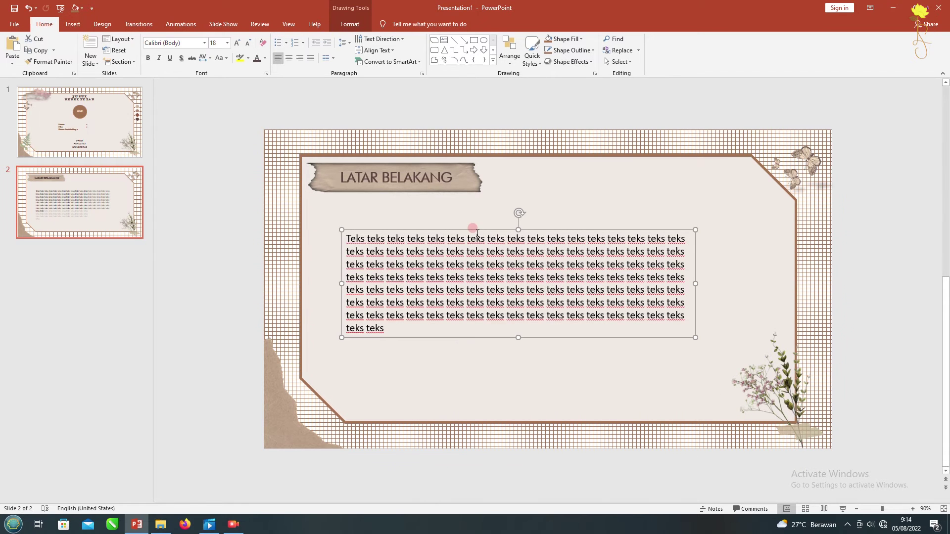
pyautogui.click(205, 43)
pyautogui.scroll(-8, 206, 357)
pyautogui.scroll(-3, 206, 359)
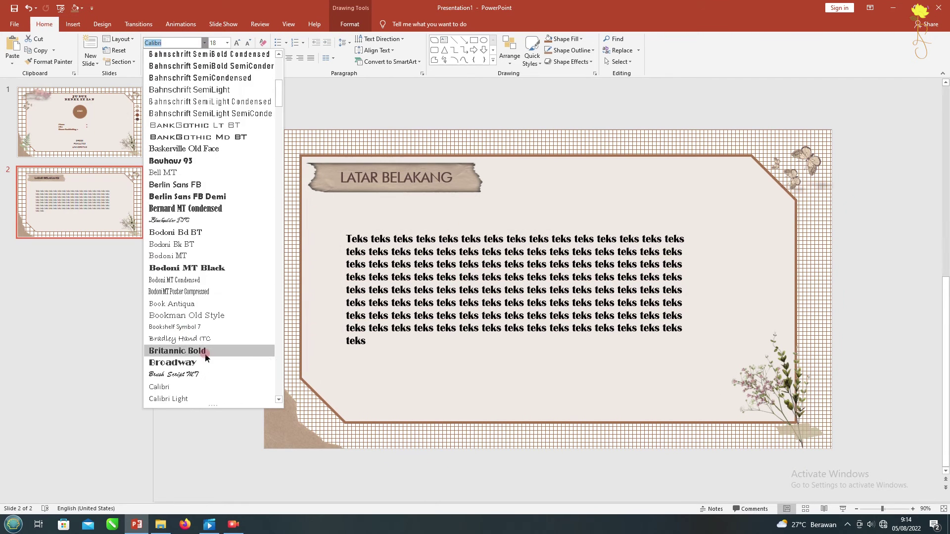
pyautogui.scroll(-1, 205, 366)
pyautogui.click(204, 373)
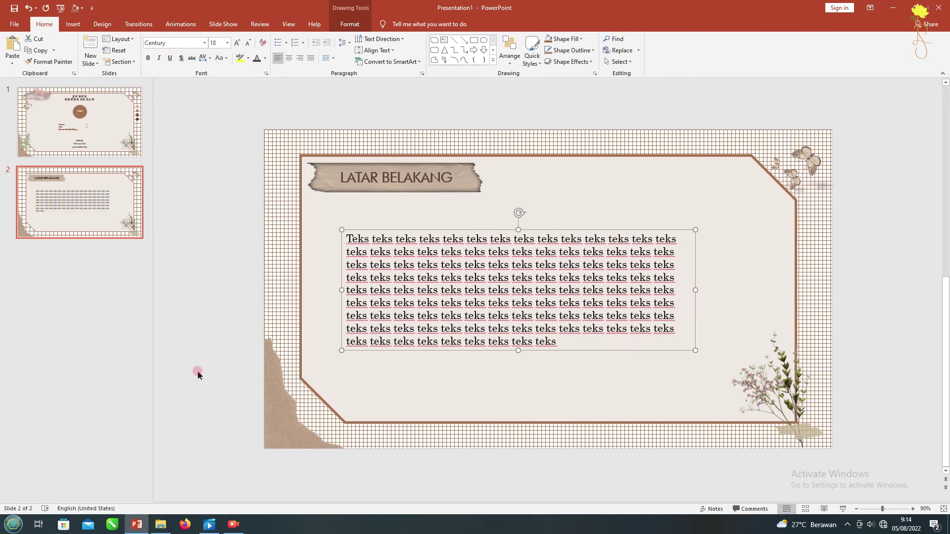
pyautogui.click(240, 43)
pyautogui.moveTo(696, 300); pyautogui.dragTo(745, 306)
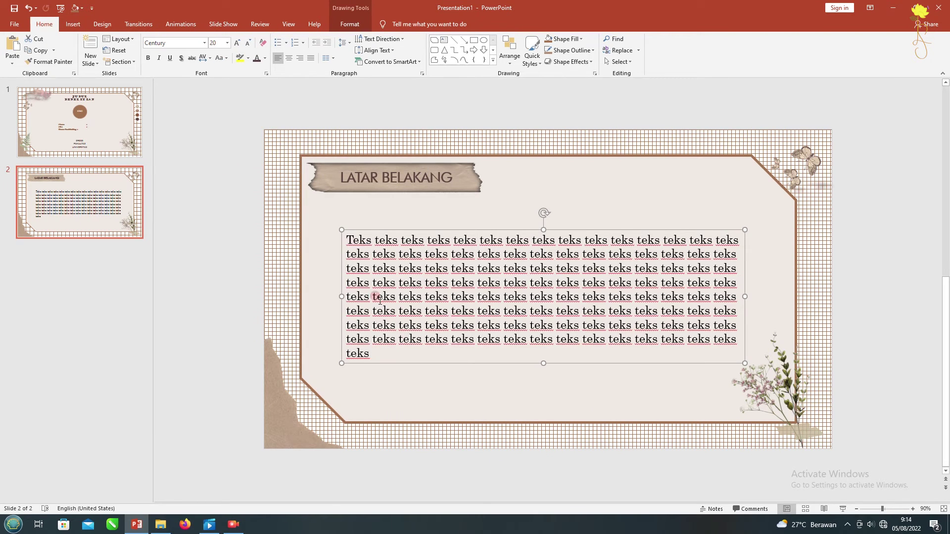
# Delete the extra last 'teks' and centre the body box below the title.
pyautogui.doubleClick(357, 353)
pyautogui.press('BackSpace')
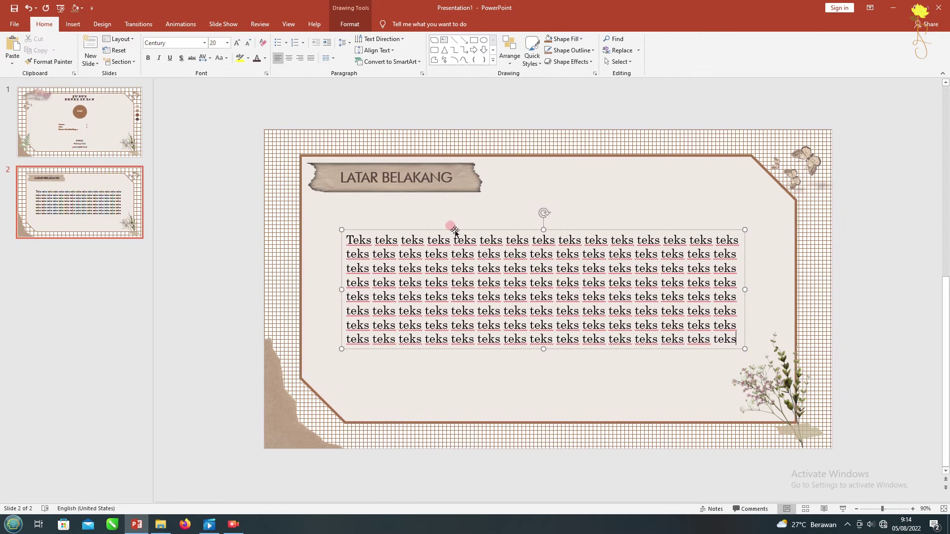
pyautogui.moveTo(448, 228); pyautogui.dragTo(453, 217)
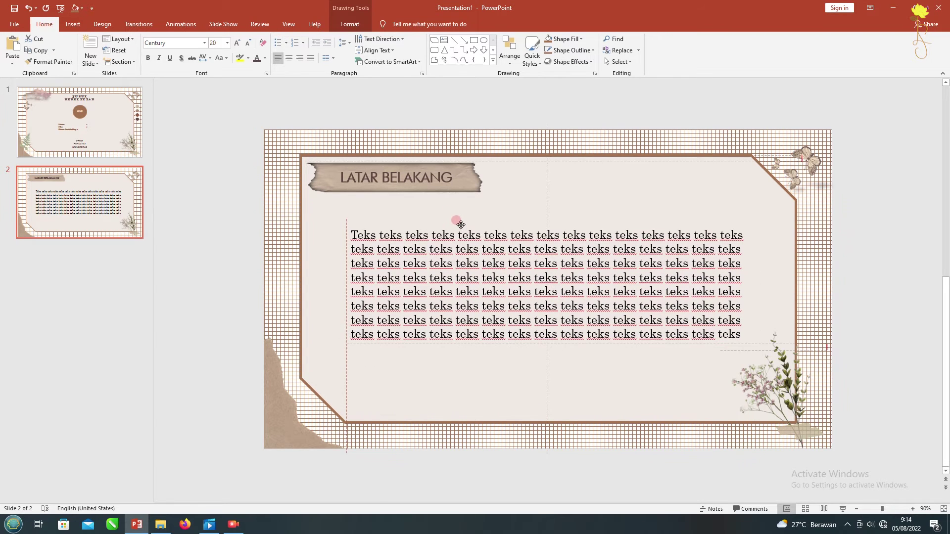
pyautogui.moveTo(454, 216); pyautogui.dragTo(459, 222)
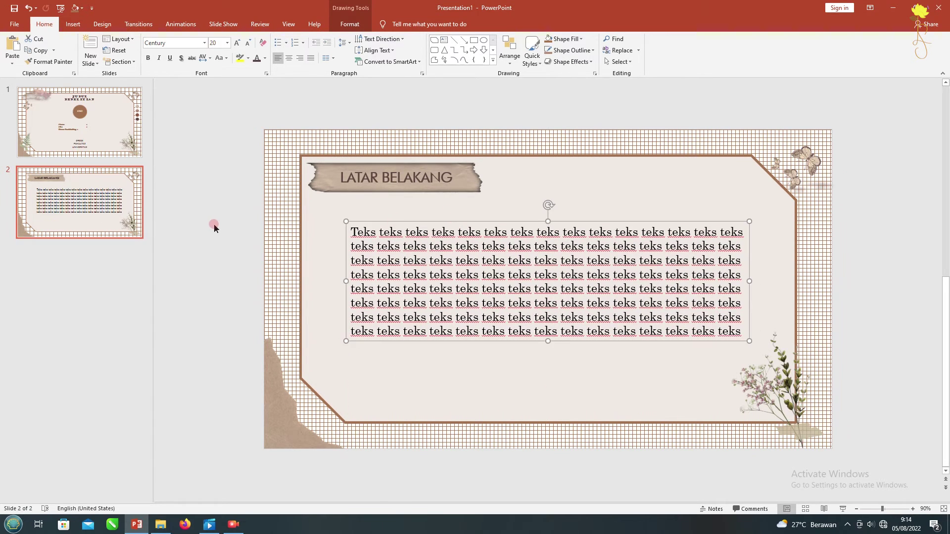
pyautogui.click(215, 228)
pyautogui.rightClick(104, 204)
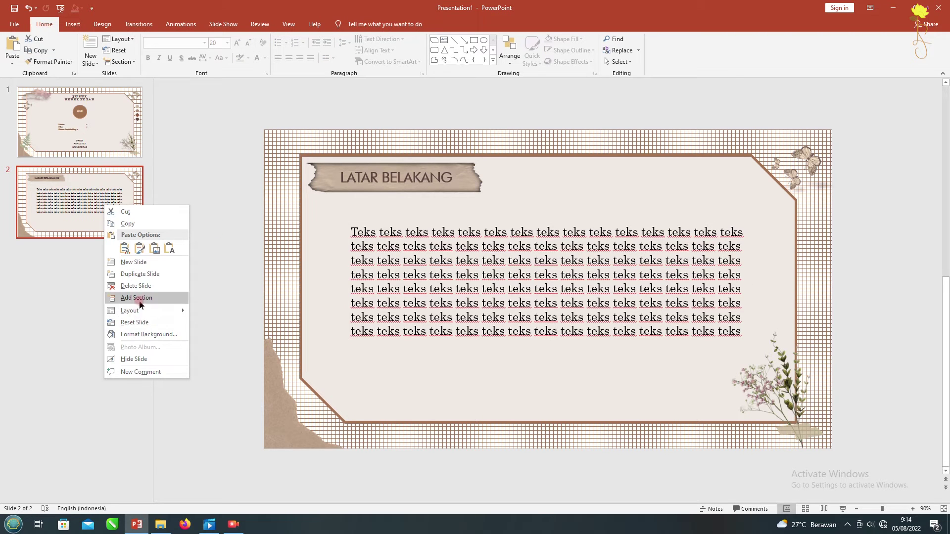
# Duplicate slide 2 as slide 3 and delete the bottom-right flower sprig.
pyautogui.click(138, 273)
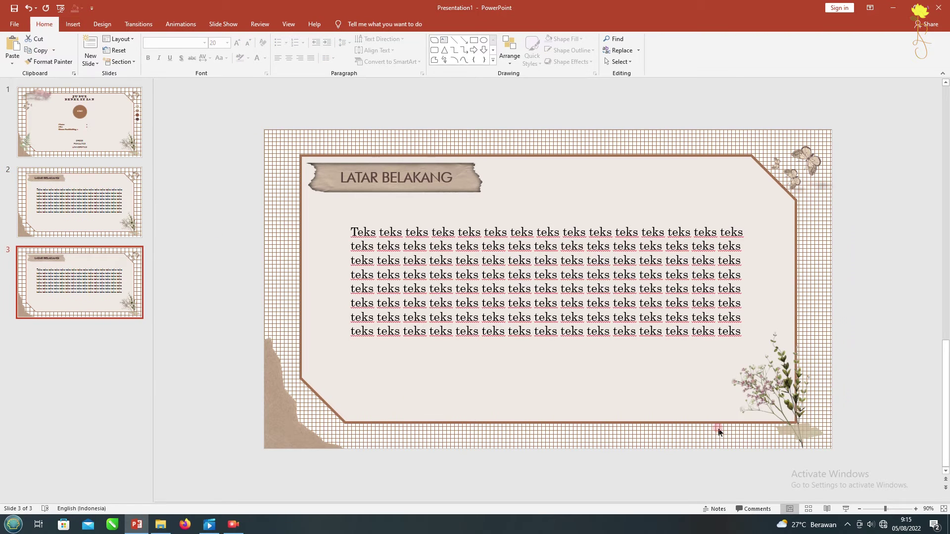
pyautogui.click(795, 434)
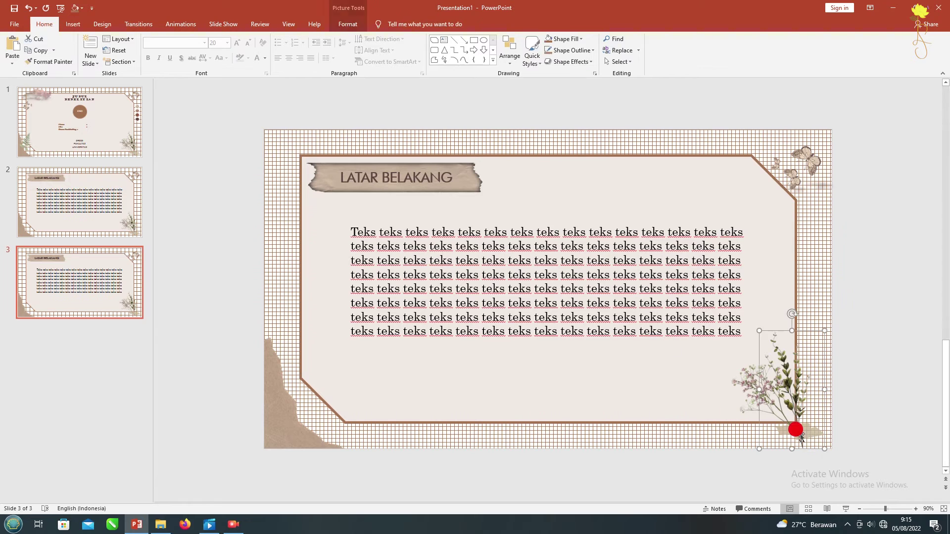
pyautogui.click(793, 430)
pyautogui.press('Delete')
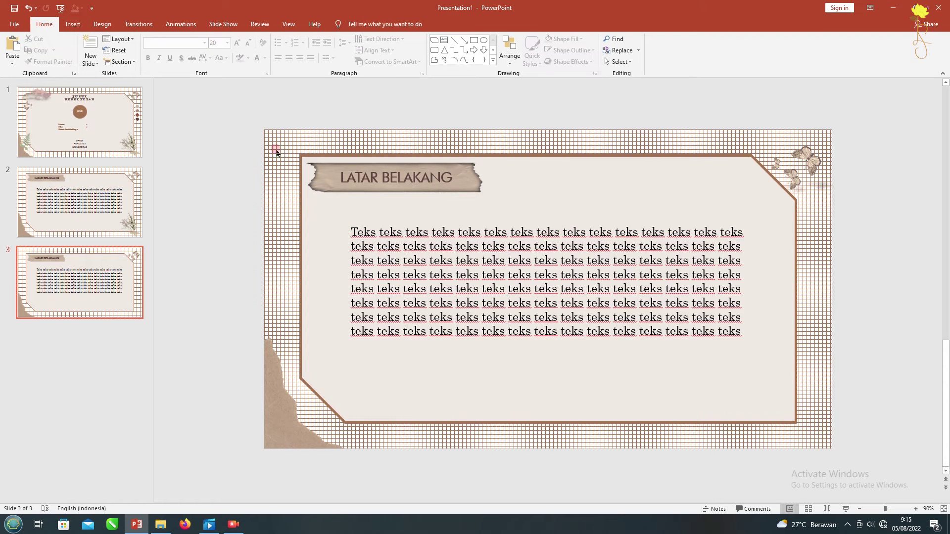
# Darken the grid background's pattern foreground colour and delete the bottom-left torn paper.
pyautogui.click(73, 24)
pyautogui.click(102, 24)
pyautogui.click(897, 55)
pyautogui.click(930, 324)
pyautogui.click(868, 420)
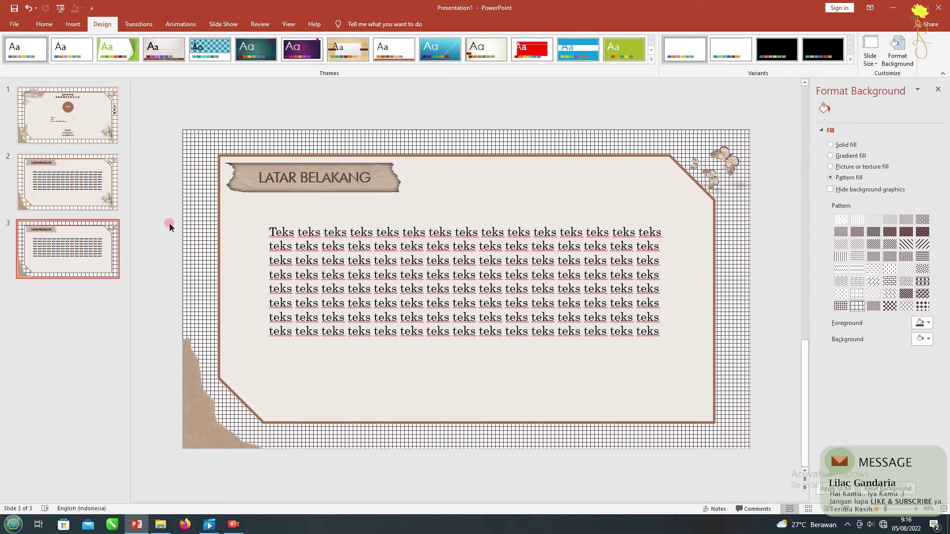
pyautogui.click(178, 376)
pyautogui.press('Delete')
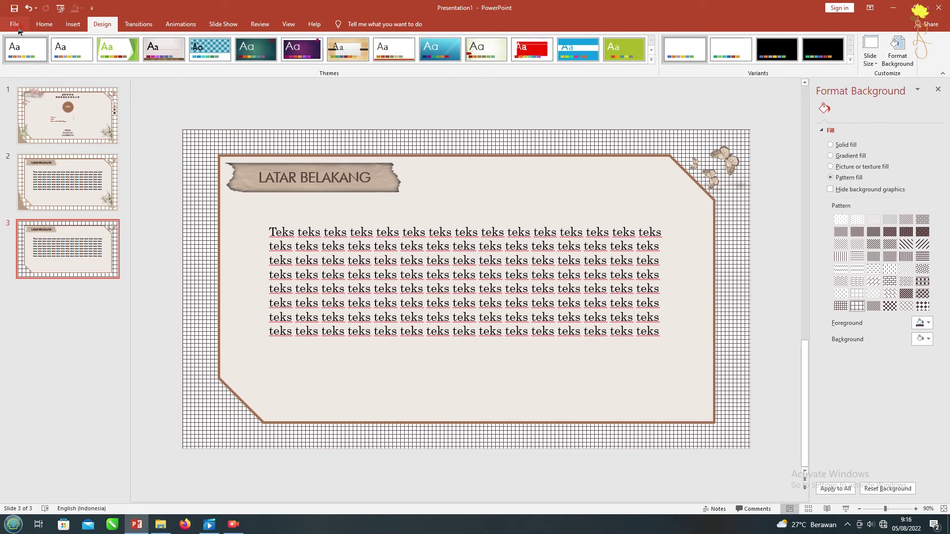
# Insert the collage picture, crop and shrink it into slide 3's top-left corner.
pyautogui.click(73, 24)
pyautogui.click(69, 49)
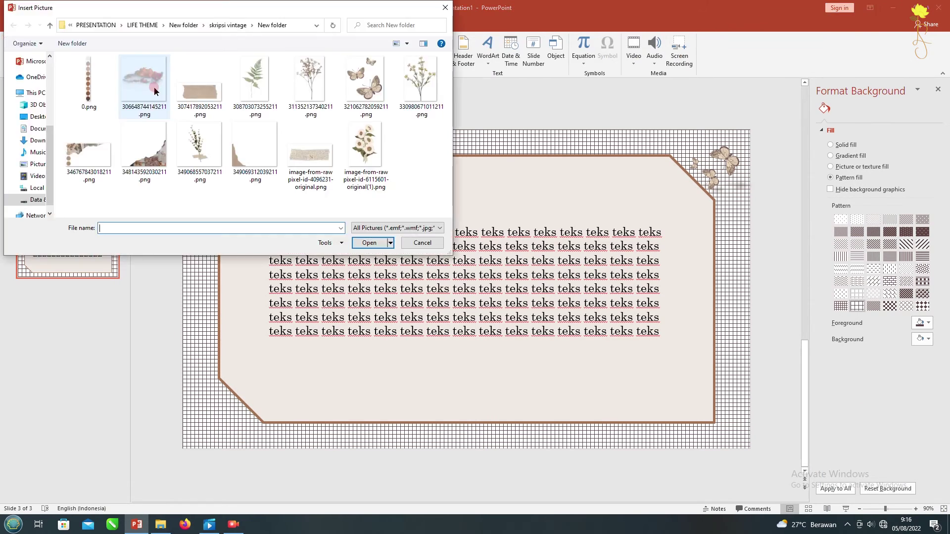
pyautogui.click(104, 156)
pyautogui.doubleClick(103, 156)
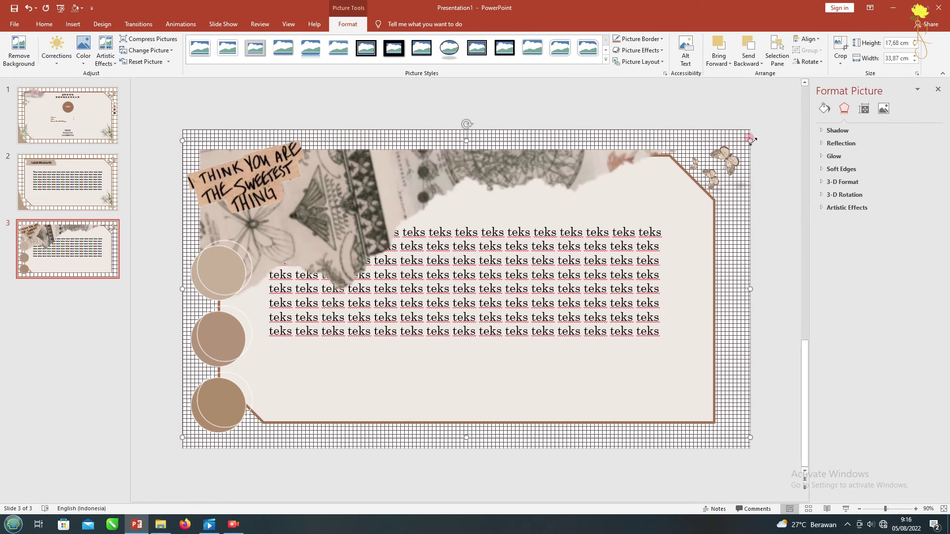
pyautogui.moveTo(750, 140); pyautogui.dragTo(360, 345)
pyautogui.moveTo(212, 366); pyautogui.dragTo(233, 283)
pyautogui.click(840, 49)
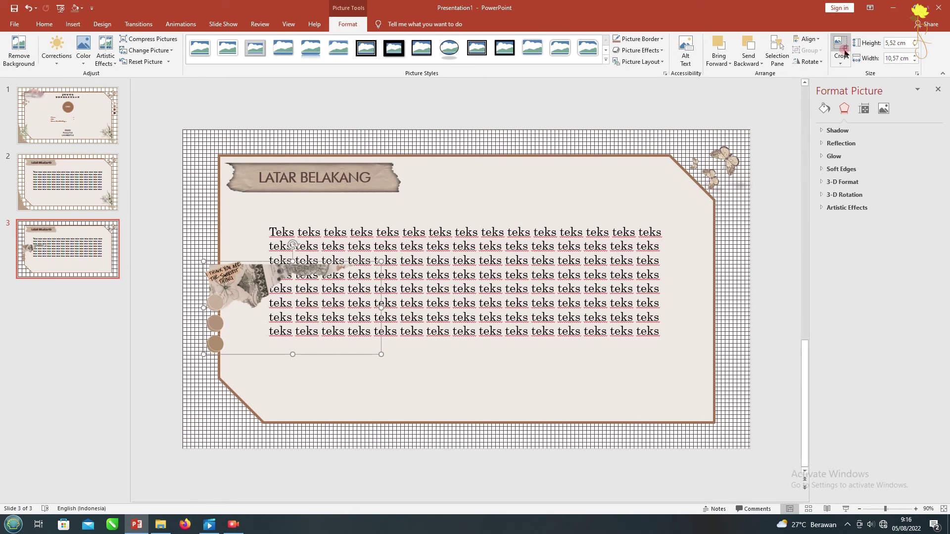
pyautogui.moveTo(376, 266); pyautogui.dragTo(367, 262)
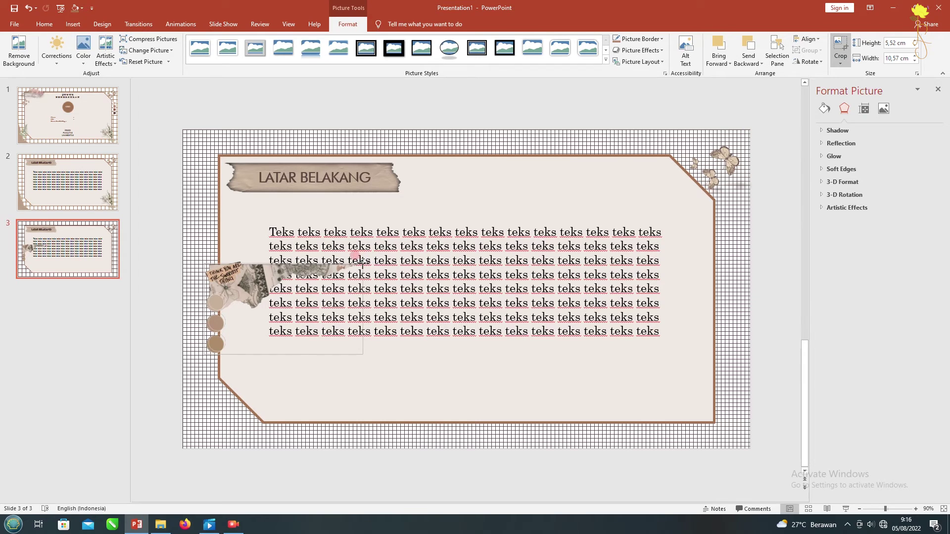
pyautogui.press('Escape')
pyautogui.moveTo(224, 297); pyautogui.dragTo(202, 166)
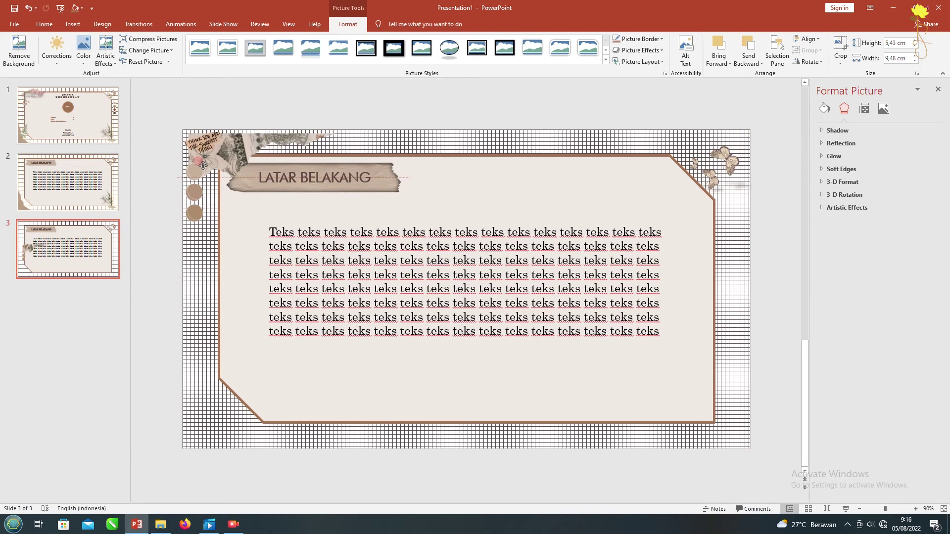
pyautogui.moveTo(338, 218); pyautogui.dragTo(298, 197)
pyautogui.moveTo(227, 148); pyautogui.dragTo(225, 146)
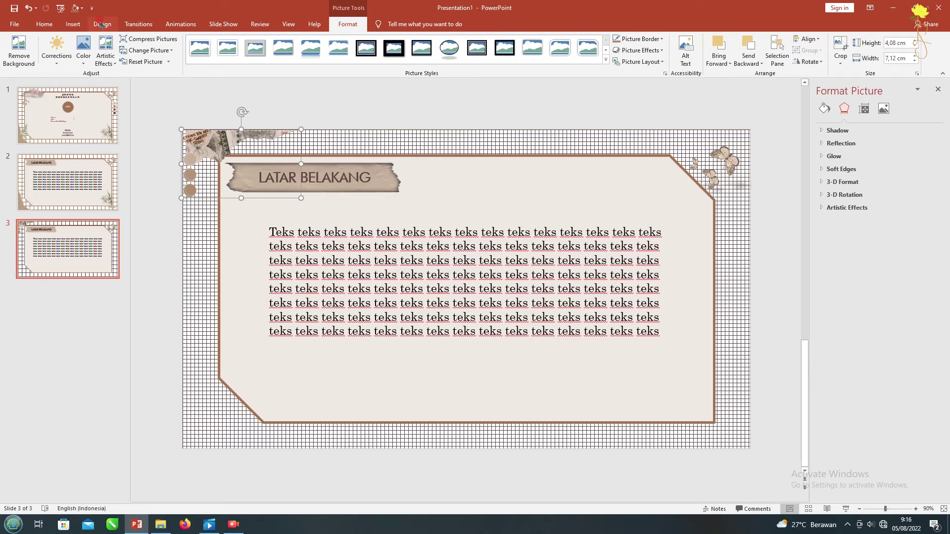
# Insert the torn collage, crop it, flip it horizontally and place it bottom-left.
pyautogui.click(73, 24)
pyautogui.click(69, 50)
pyautogui.doubleClick(153, 159)
pyautogui.click(840, 50)
pyautogui.moveTo(306, 129); pyautogui.dragTo(368, 260)
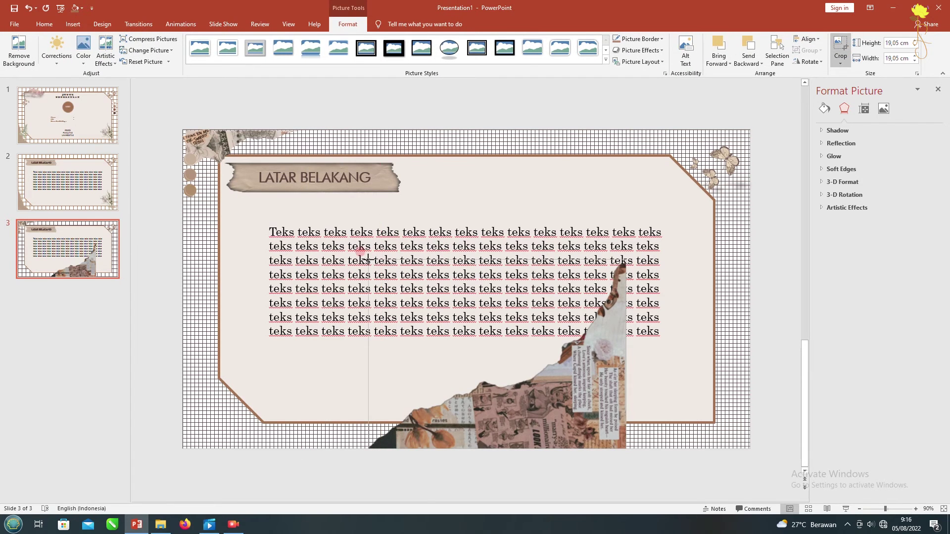
pyautogui.click(840, 50)
pyautogui.click(808, 61)
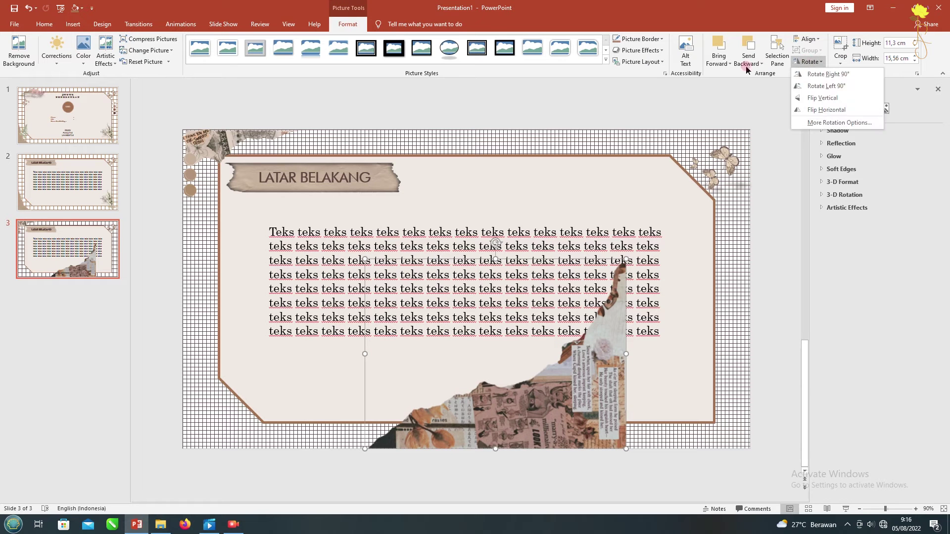
pyautogui.click(827, 110)
pyautogui.moveTo(365, 259); pyautogui.dragTo(515, 368)
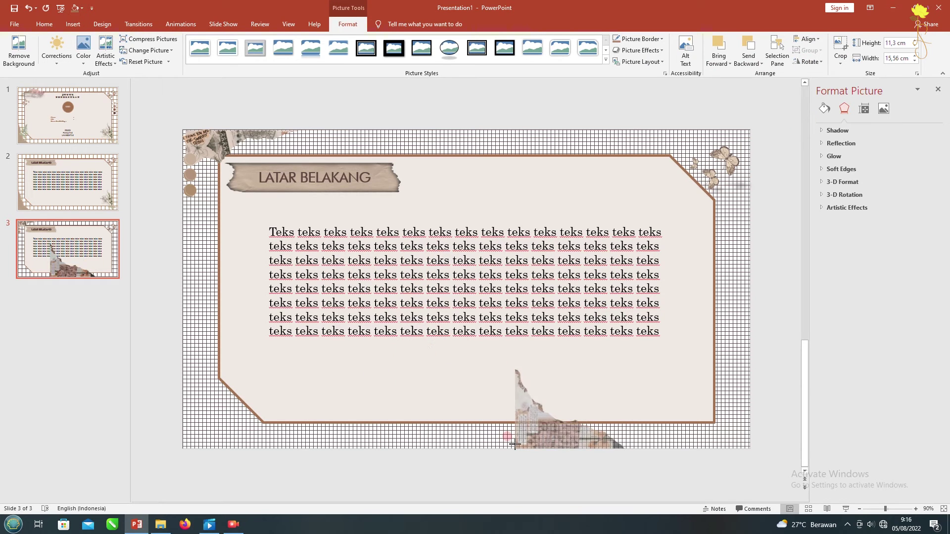
pyautogui.moveTo(517, 445)
pyautogui.mouseDown()
pyautogui.moveTo(185, 444)
pyautogui.moveTo(207, 420)
pyautogui.mouseUp()
pyautogui.click(220, 430)
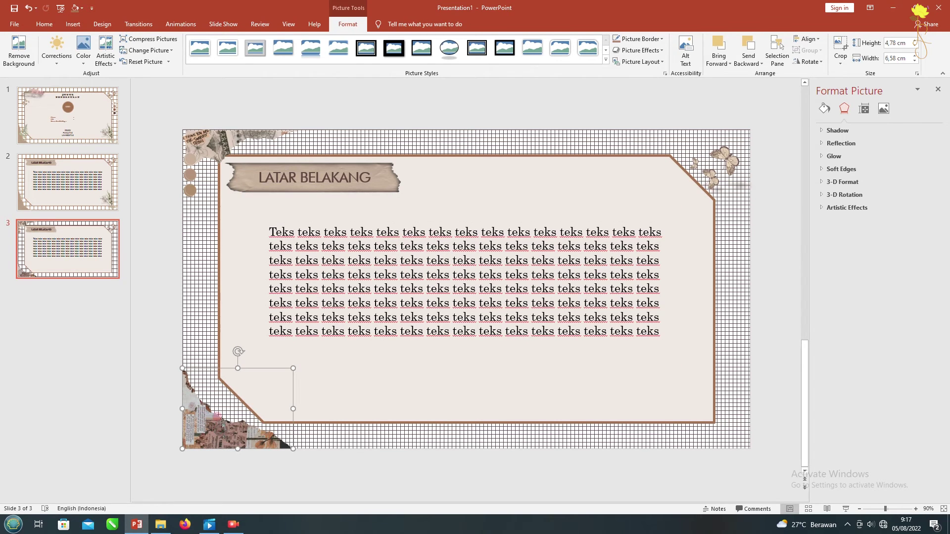
pyautogui.click(106, 130)
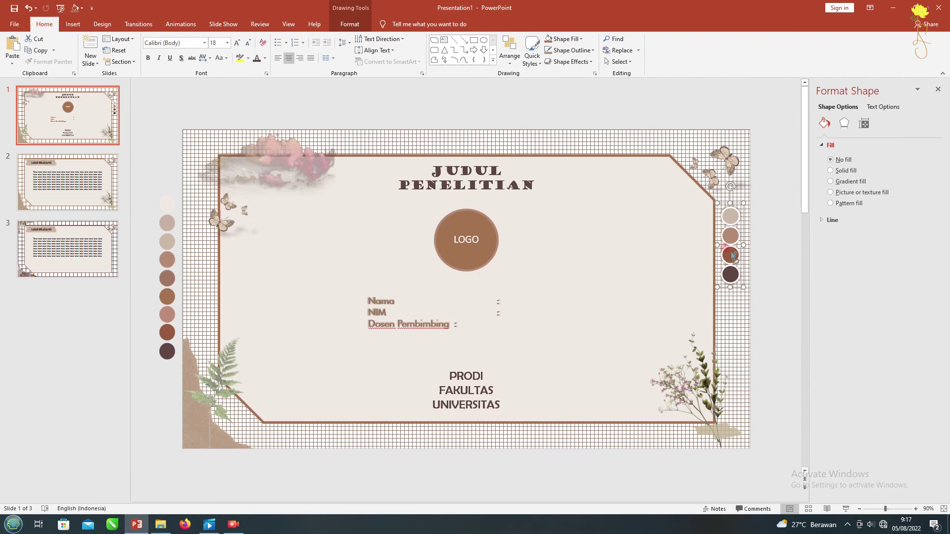
# Paste slide 1's colour circles onto slide 3 and insert the sunflower bouquet picture.
pyautogui.click(99, 229)
pyautogui.hotkey('ctrl', 'v')
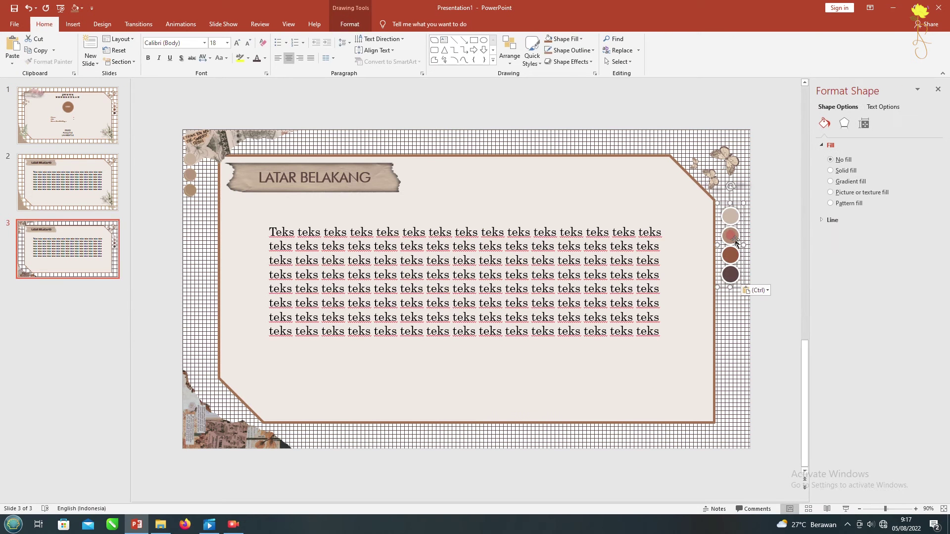
pyautogui.click(73, 24)
pyautogui.click(61, 49)
pyautogui.doubleClick(369, 158)
# Crop and shrink the sunflower bouquet, placing it tilted in the bottom-right corner.
pyautogui.click(840, 49)
pyautogui.moveTo(580, 130); pyautogui.dragTo(544, 147)
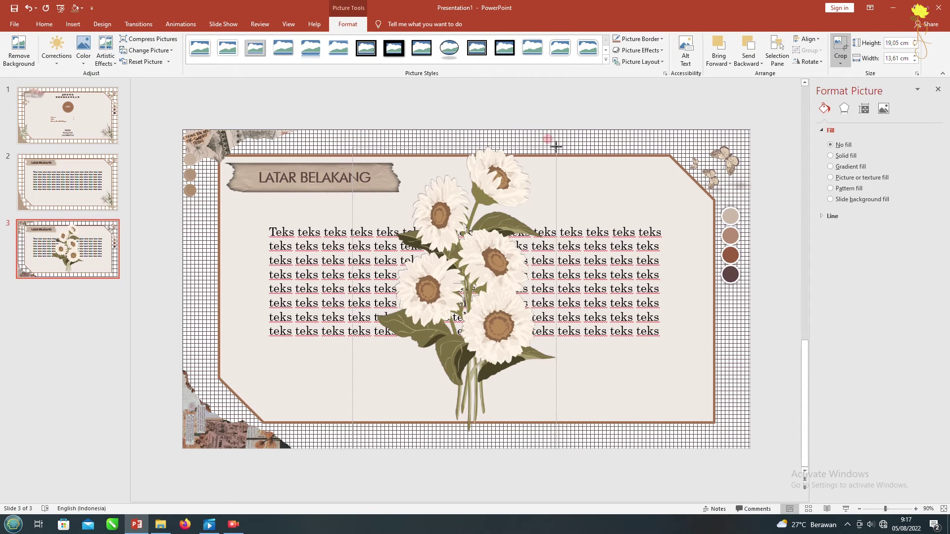
pyautogui.click(357, 444)
pyautogui.moveTo(356, 444); pyautogui.dragTo(376, 430)
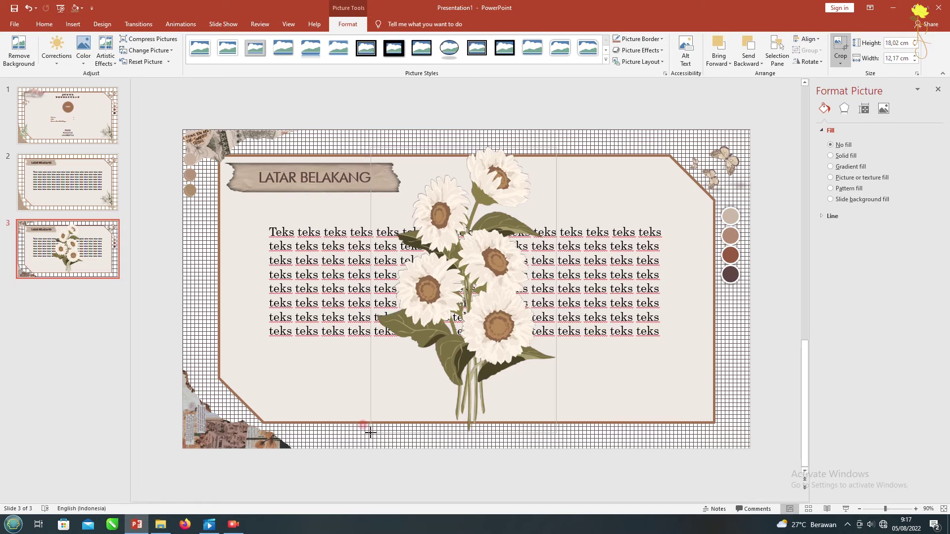
pyautogui.click(600, 111)
pyautogui.click(362, 142)
pyautogui.click(495, 368)
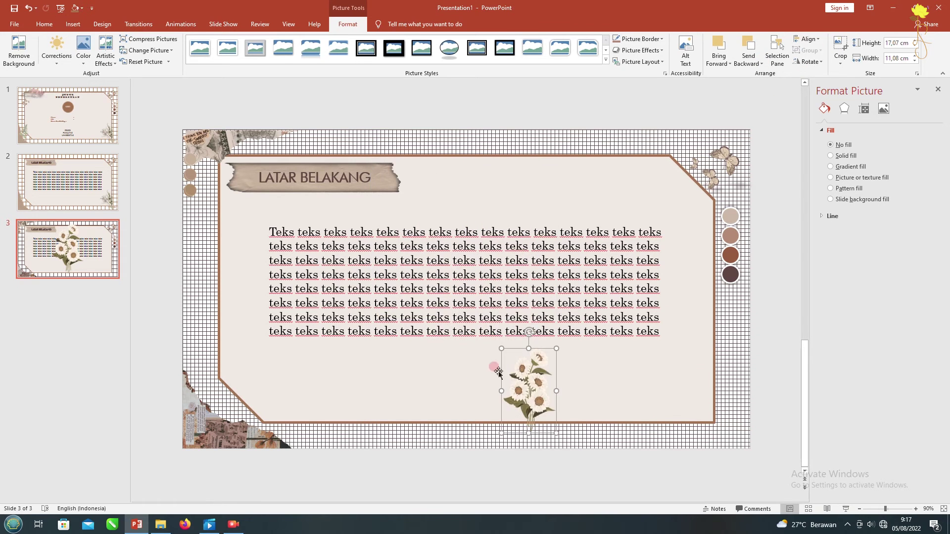
pyautogui.moveTo(499, 372); pyautogui.dragTo(668, 392)
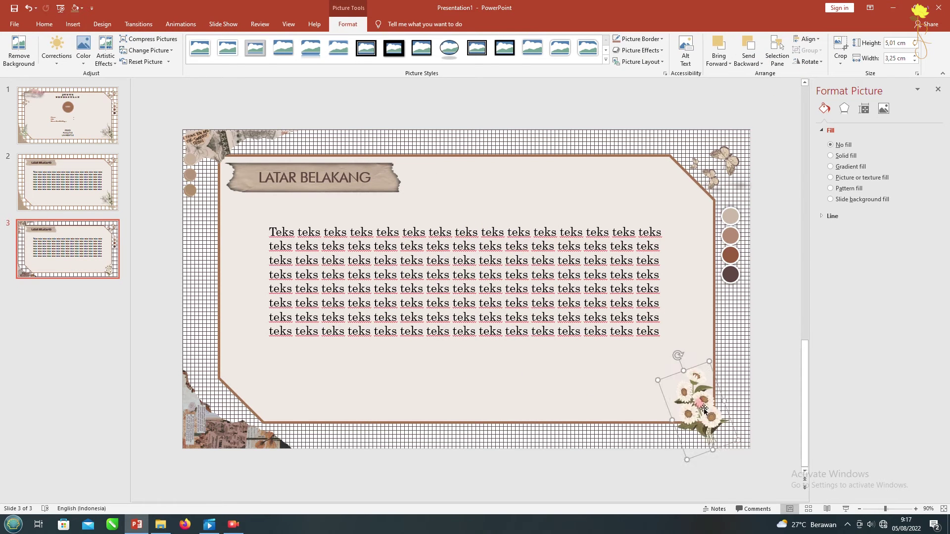
pyautogui.moveTo(698, 351); pyautogui.dragTo(679, 341)
# Insert the manuscript-paper picture, cropped into a 1.09 × 3.72 cm strip beneath the flowers.
pyautogui.click(74, 24)
pyautogui.doubleClick(99, 89)
pyautogui.click(837, 44)
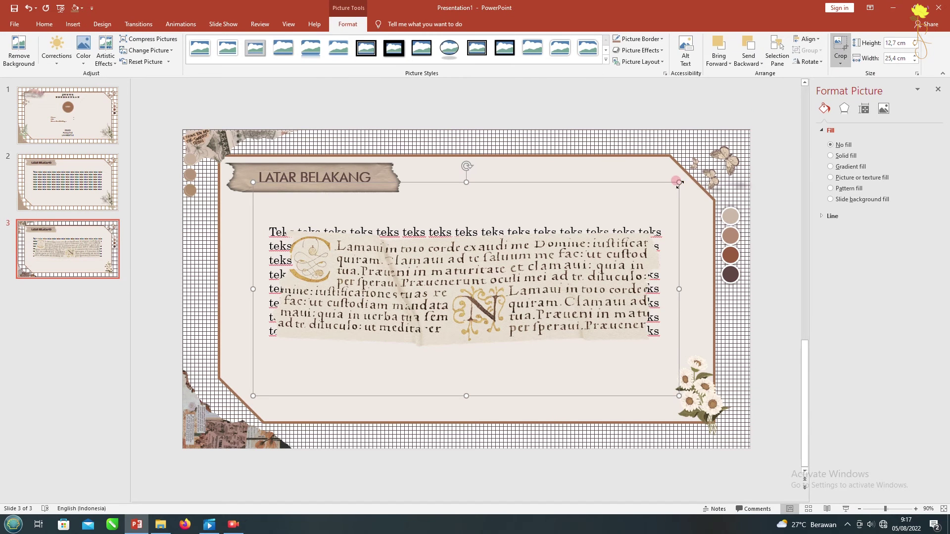
pyautogui.moveTo(679, 183); pyautogui.dragTo(663, 227)
pyautogui.moveTo(254, 396); pyautogui.dragTo(272, 344)
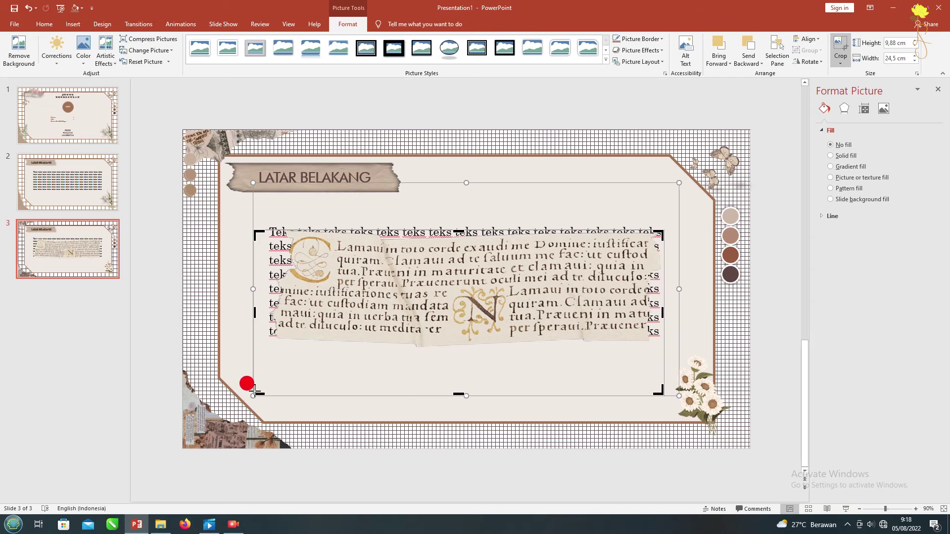
pyautogui.click(840, 43)
pyautogui.moveTo(665, 230)
pyautogui.mouseDown()
pyautogui.moveTo(333, 327)
pyautogui.moveTo(673, 435)
pyautogui.moveTo(705, 429)
pyautogui.moveTo(719, 408)
pyautogui.mouseUp()
pyautogui.press('Delete')
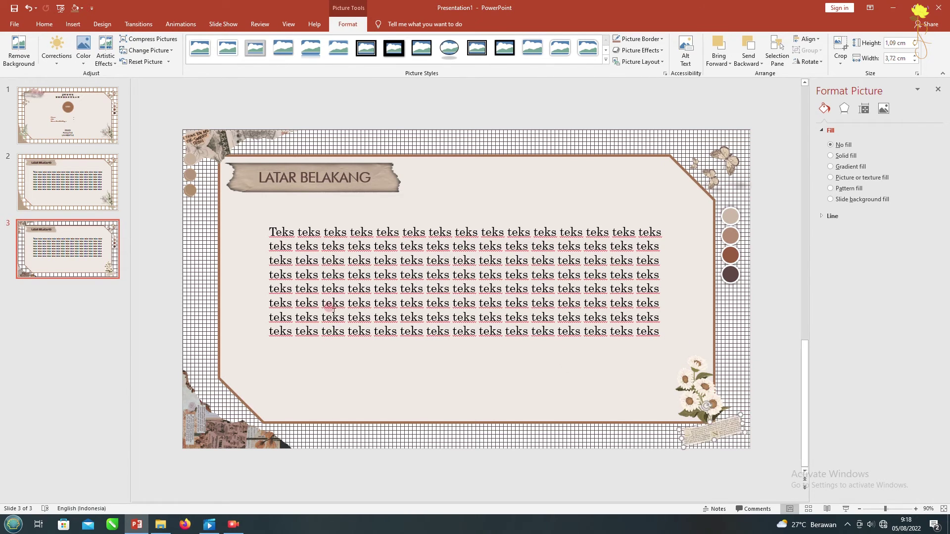
# Delete the body text, retitle slide 3 LANDASAN TEORI, and draw a rounded rectangle below.
pyautogui.click(325, 289)
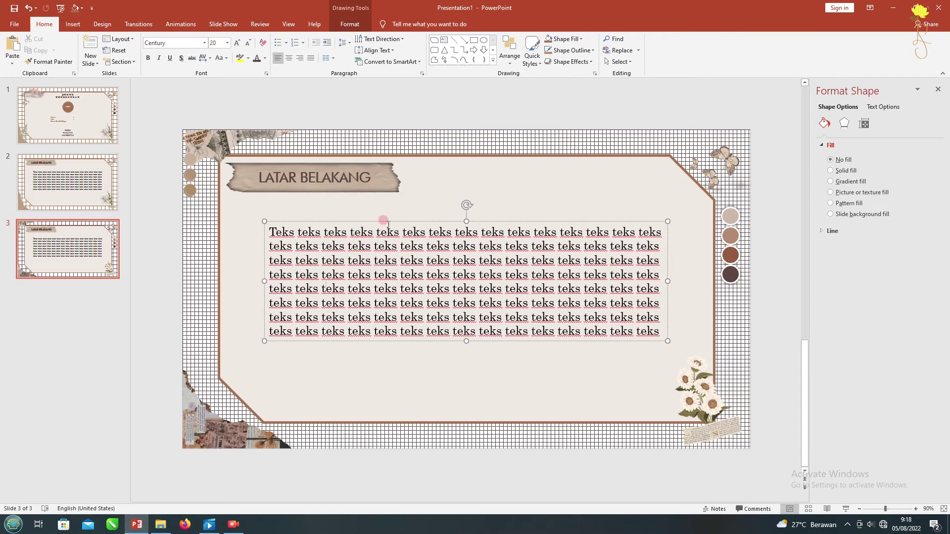
pyautogui.press('Delete')
pyautogui.click(362, 179)
pyautogui.hotkey('ctrl', 'a')
pyautogui.write('LANDASAN TEORI')
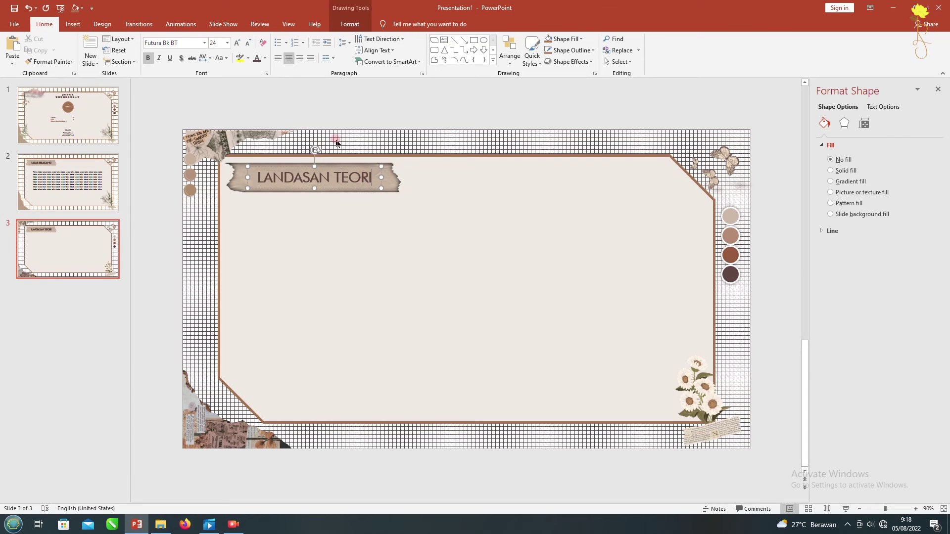
pyautogui.click(291, 102)
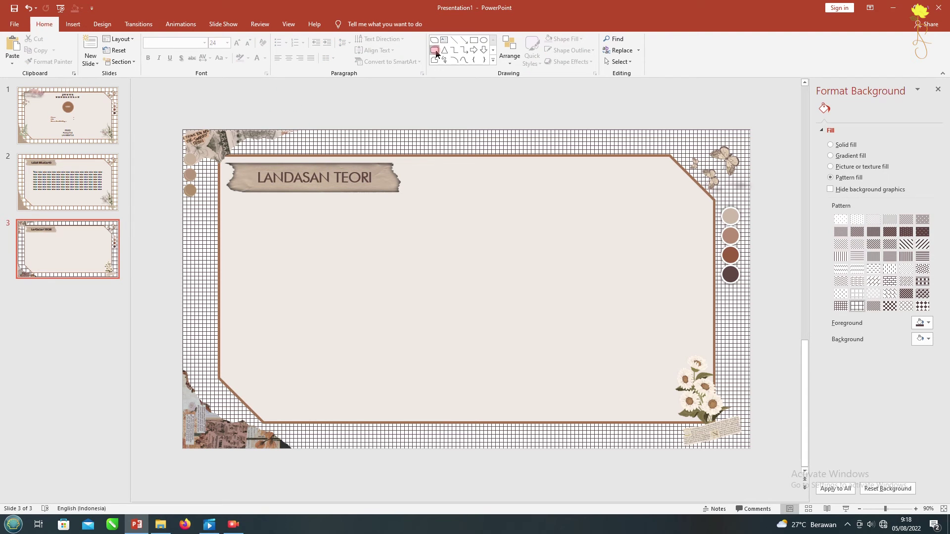
pyautogui.click(435, 50)
pyautogui.moveTo(268, 236); pyautogui.dragTo(395, 339)
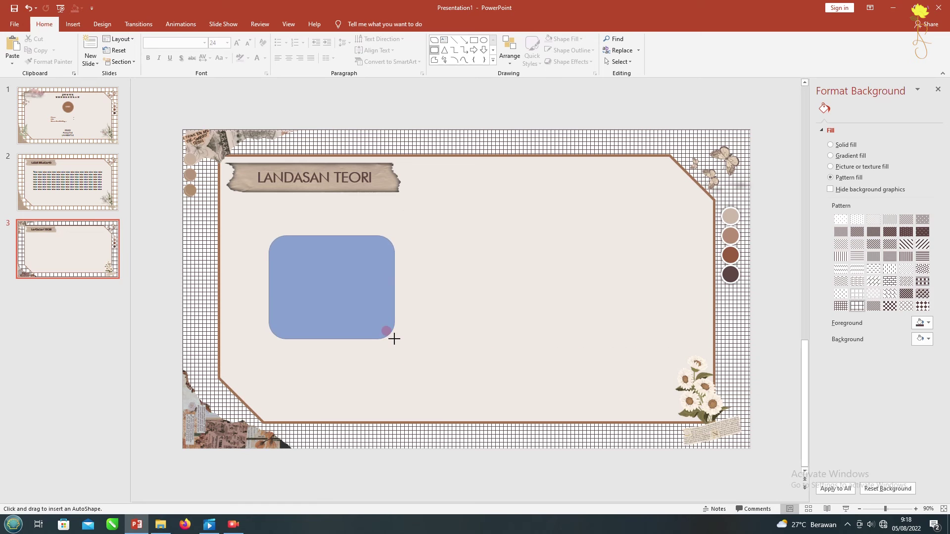
# Give the rounded box a white fill and a 3 pt Round Dot outline, then nudge it into place.
pyautogui.moveTo(385, 280); pyautogui.dragTo(367, 280)
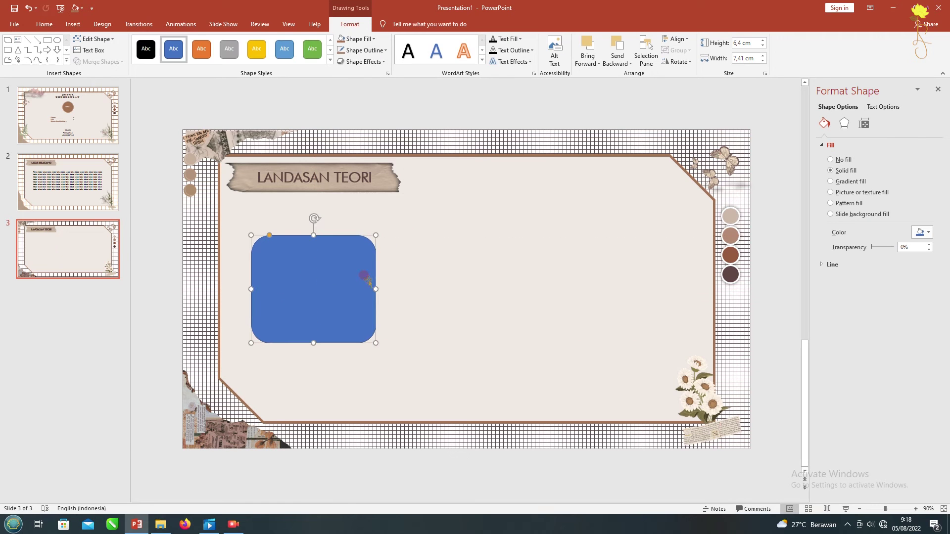
pyautogui.click(355, 39)
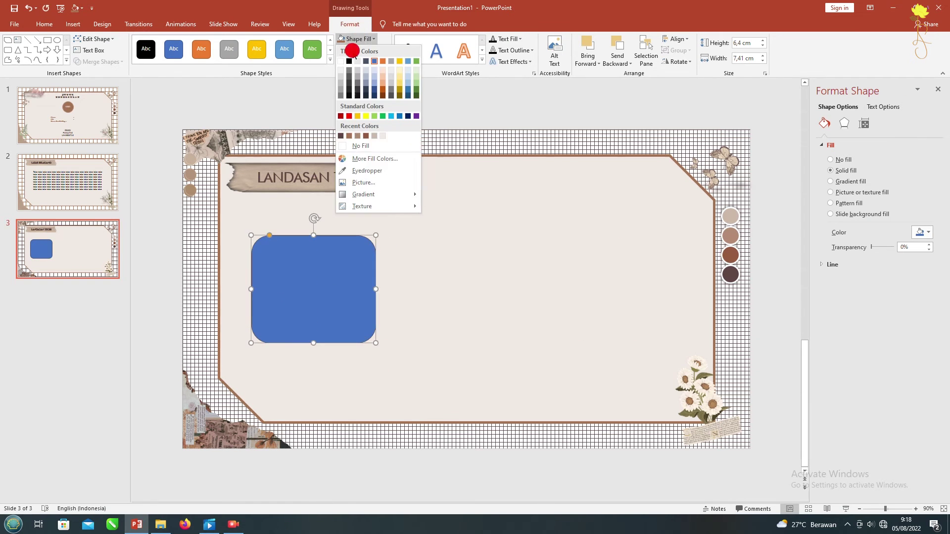
pyautogui.click(340, 61)
pyautogui.click(363, 50)
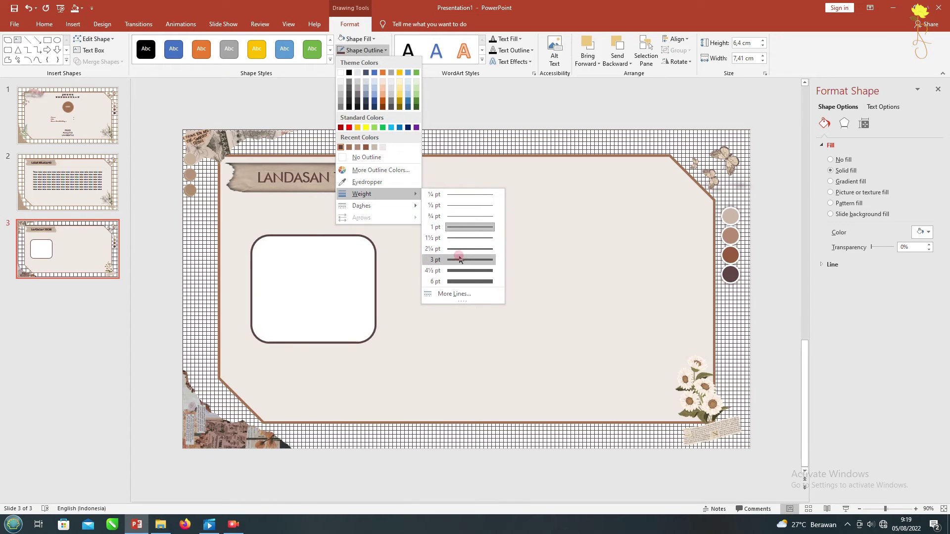
pyautogui.click(460, 259)
pyautogui.click(363, 50)
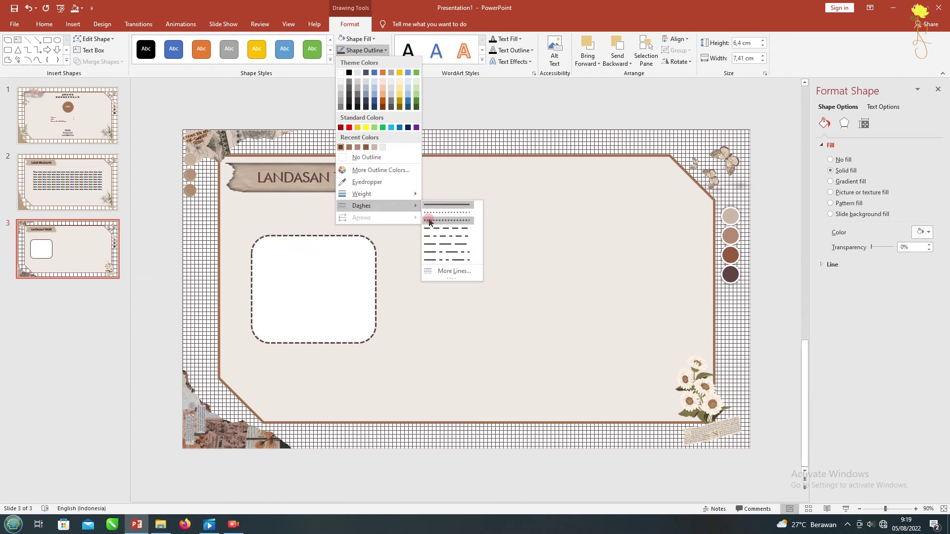
pyautogui.click(429, 221)
pyautogui.moveTo(324, 263); pyautogui.dragTo(312, 252)
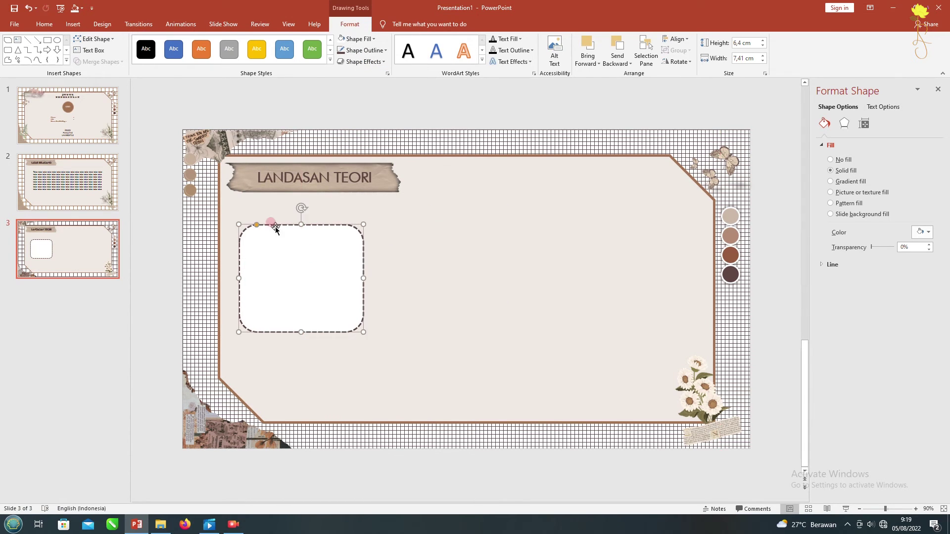
# Add a centred 'Your Text Here' text box inside the rounded box on slide 3.
pyautogui.click(64, 175)
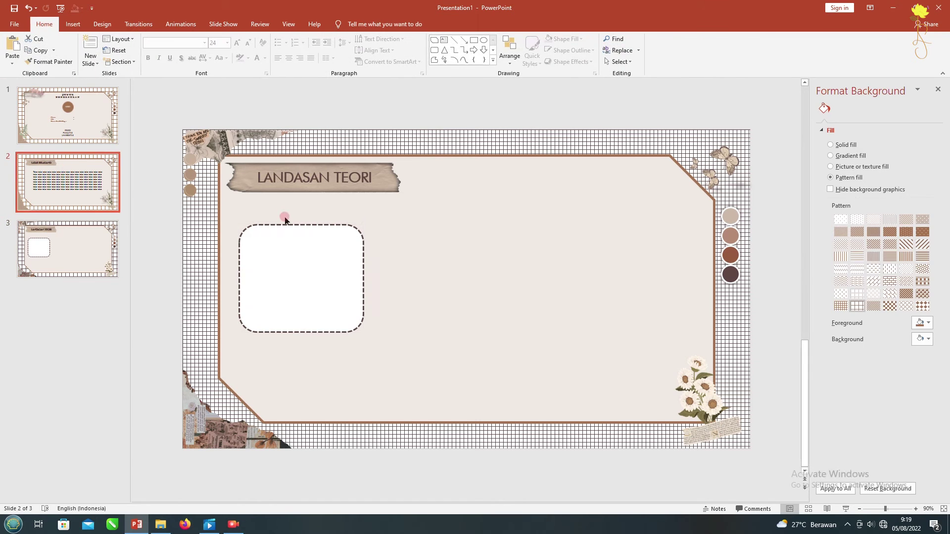
pyautogui.click(114, 232)
pyautogui.click(438, 44)
pyautogui.moveTo(257, 252); pyautogui.dragTo(329, 278)
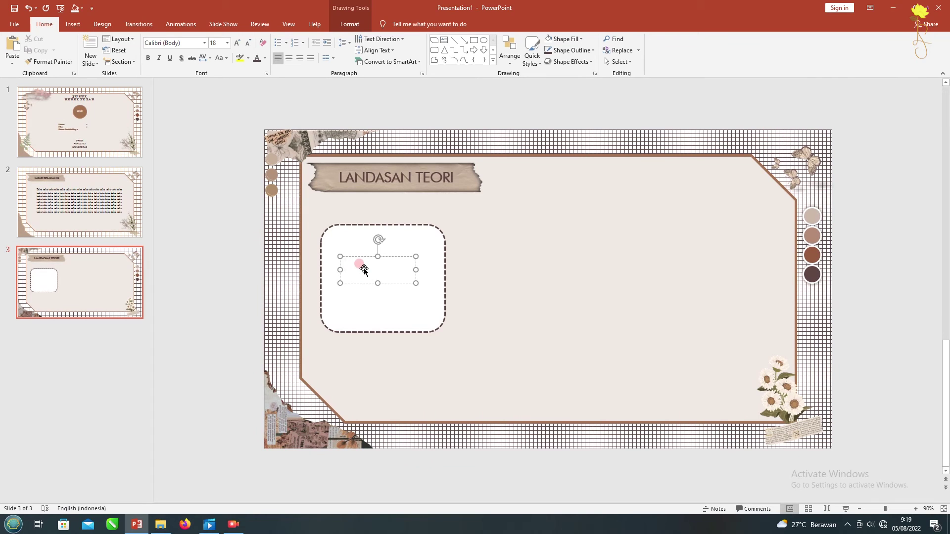
pyautogui.write('teks teks')
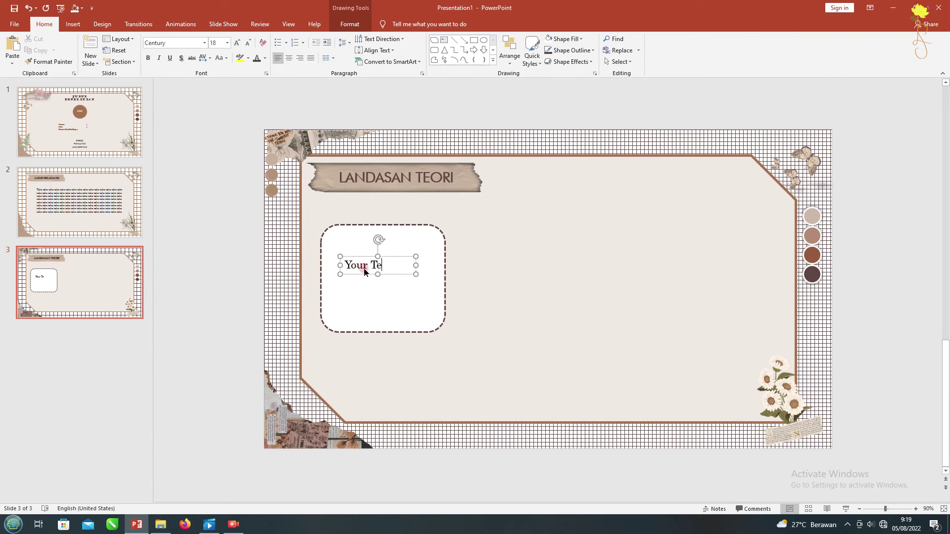
pyautogui.write('ere')
pyautogui.hotkey('ctrl', 'a')
pyautogui.hotkey('ctrl', 'e')
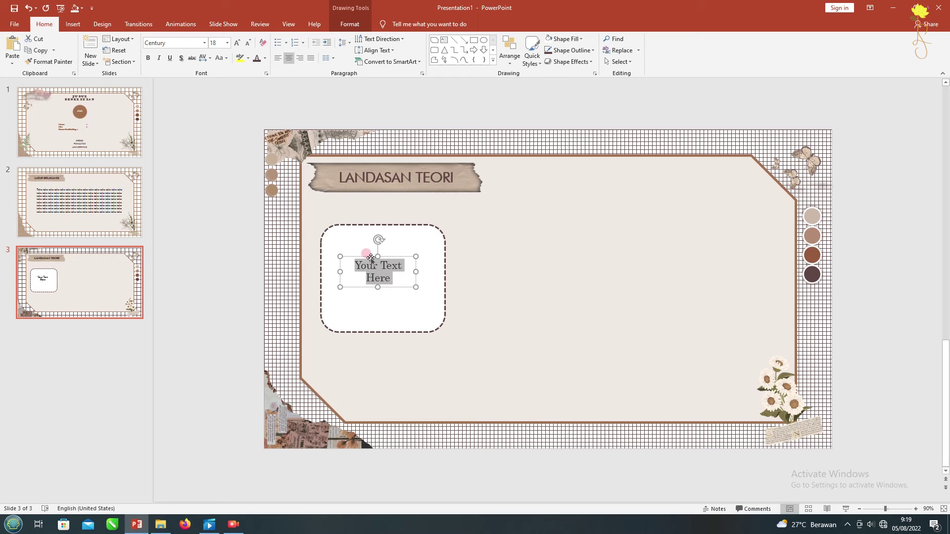
pyautogui.moveTo(414, 272); pyautogui.dragTo(425, 272)
pyautogui.click(371, 257)
pyautogui.moveTo(366, 258); pyautogui.dragTo(369, 271)
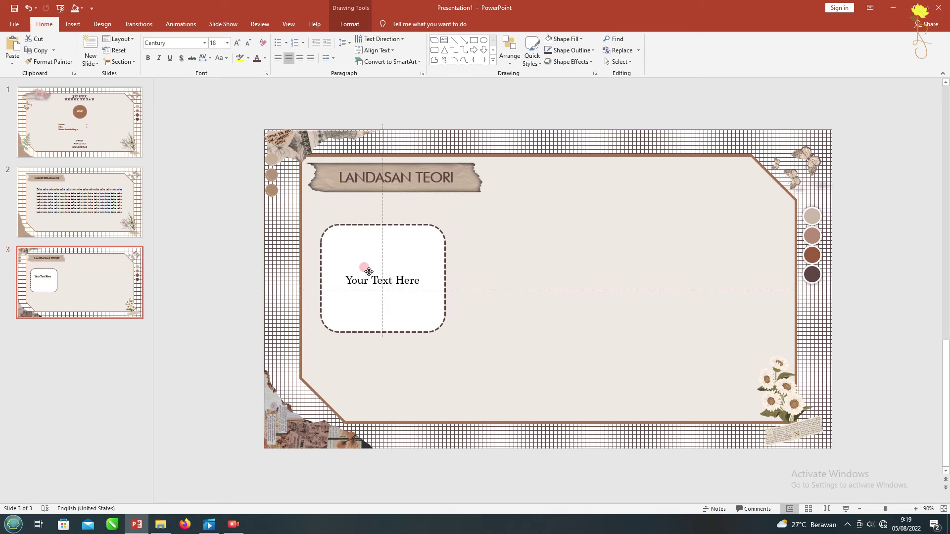
# Paste two copies of the box and line all three up in a row.
pyautogui.hotkey('ctrl', 'v')
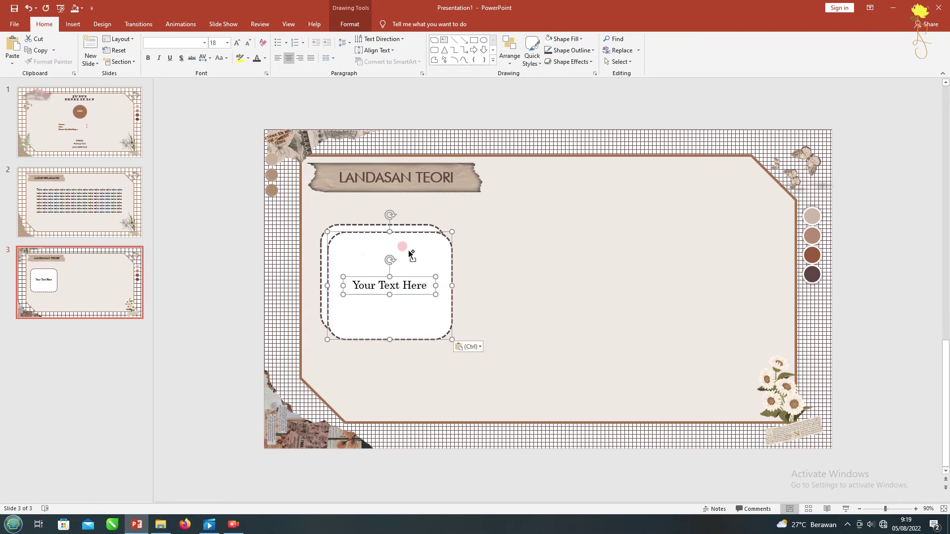
pyautogui.moveTo(401, 250)
pyautogui.mouseDown()
pyautogui.moveTo(358, 242)
pyautogui.moveTo(493, 255)
pyautogui.mouseUp()
pyautogui.hotkey('ctrl', 'v')
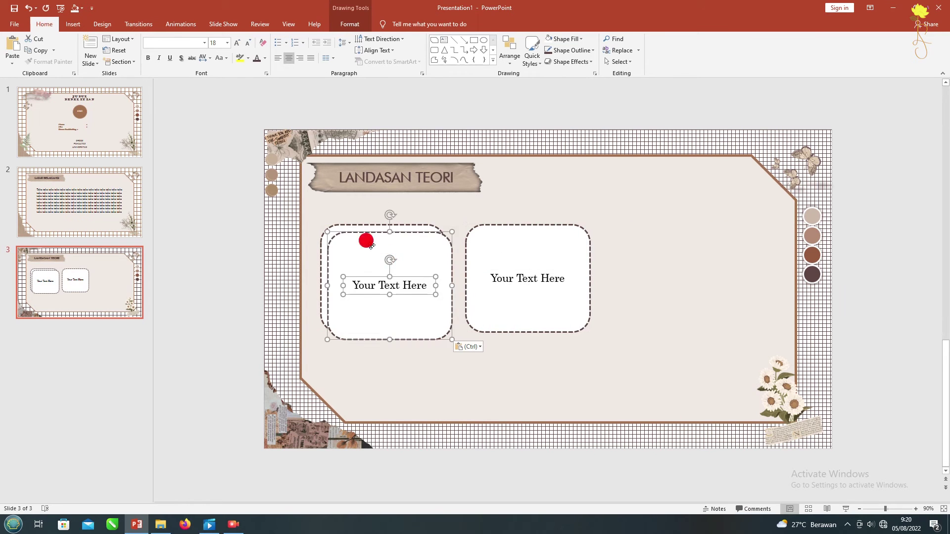
pyautogui.moveTo(365, 244); pyautogui.dragTo(654, 237)
pyautogui.keyDown('shift'); pyautogui.click(543, 269); pyautogui.keyUp('shift')
pyautogui.keyDown('shift'); pyautogui.click(401, 276); pyautogui.keyUp('shift')
pyautogui.moveTo(402, 232); pyautogui.dragTo(427, 246)
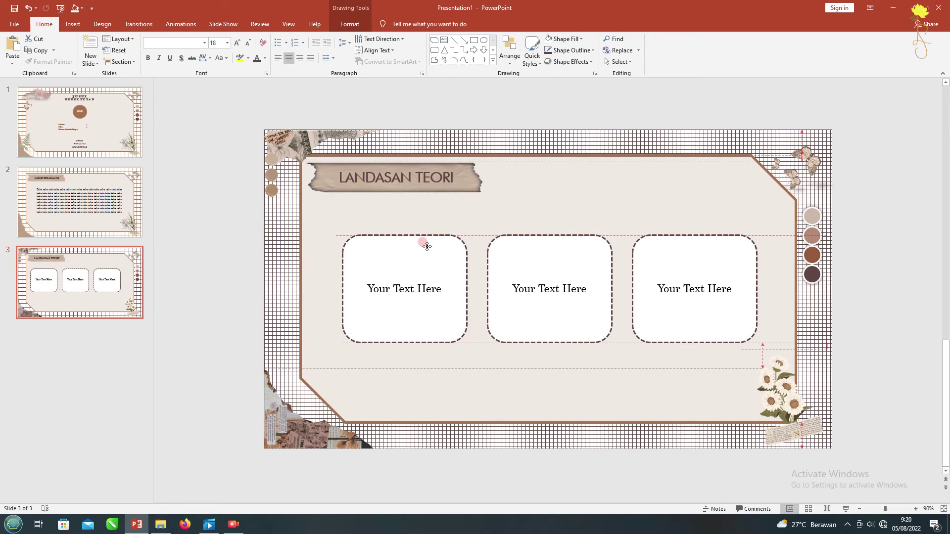
pyautogui.moveTo(427, 247); pyautogui.dragTo(423, 241)
pyautogui.click(227, 265)
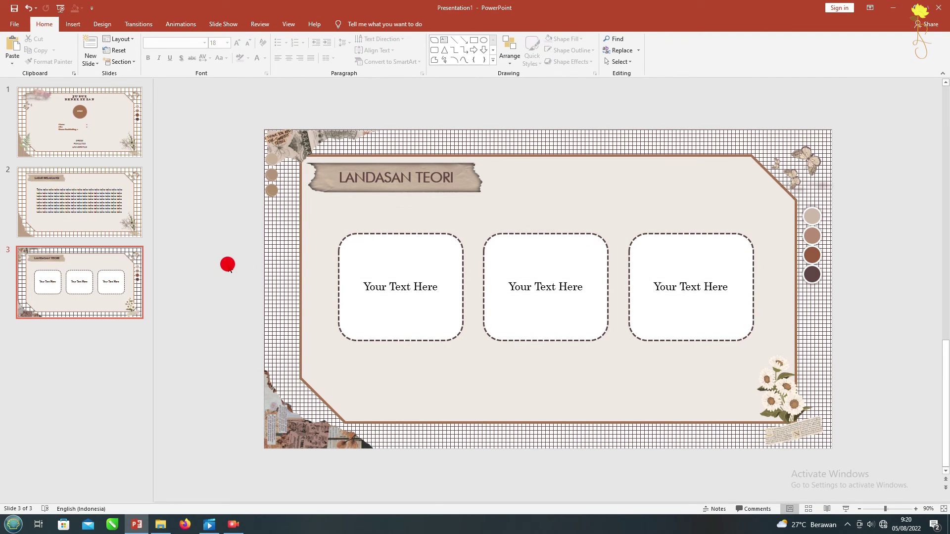
# Duplicate slide 3 as slide 4 and delete its flower and top-left decorations.
pyautogui.rightClick(115, 281)
pyautogui.click(238, 366)
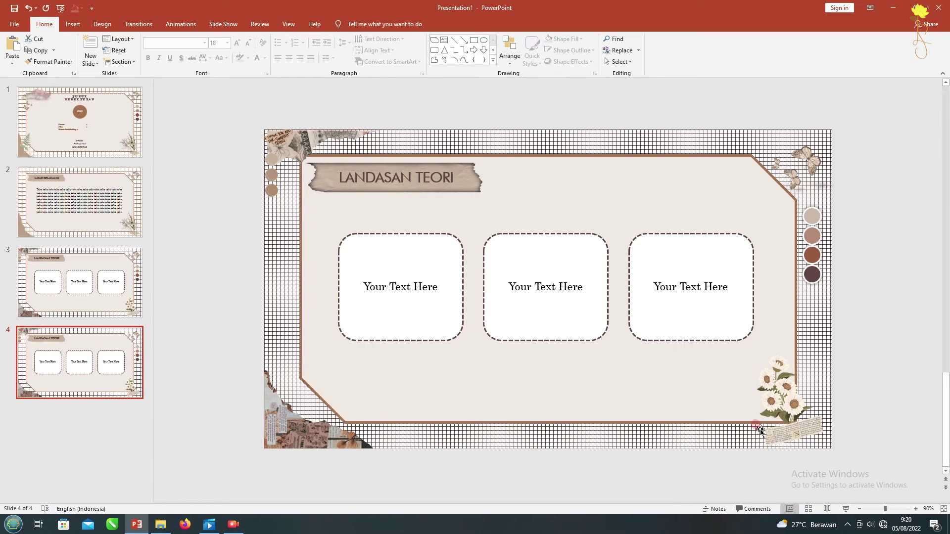
pyautogui.click(802, 429)
pyautogui.press('Delete')
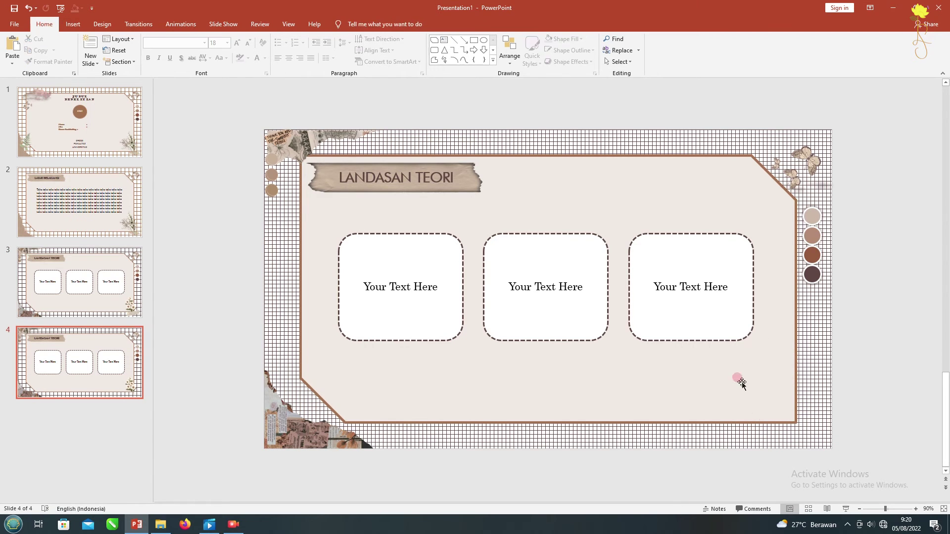
pyautogui.click(283, 154)
pyautogui.press('Delete')
# Flip the collage picture vertically, move it to the top-left corner and shrink it.
pyautogui.click(291, 409)
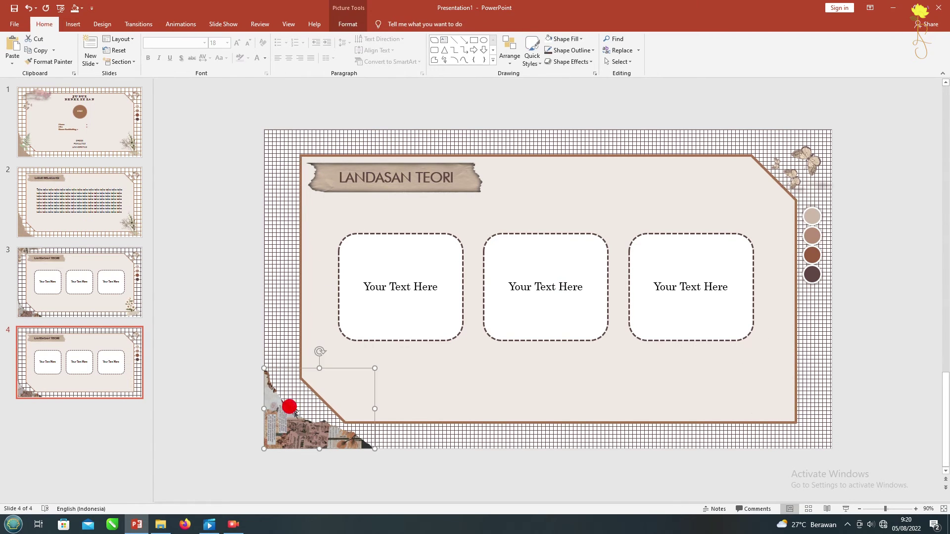
pyautogui.click(349, 24)
pyautogui.click(808, 62)
pyautogui.click(824, 97)
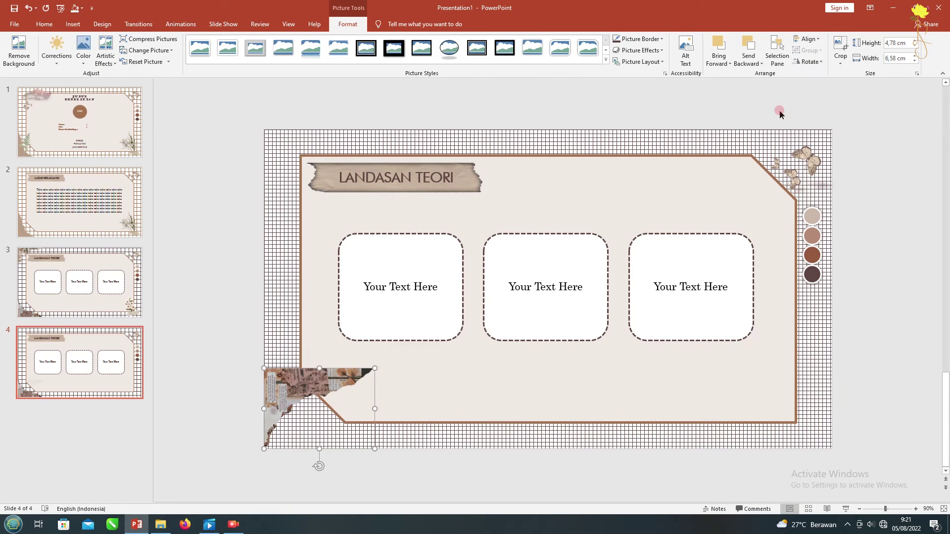
pyautogui.moveTo(270, 378); pyautogui.dragTo(269, 140)
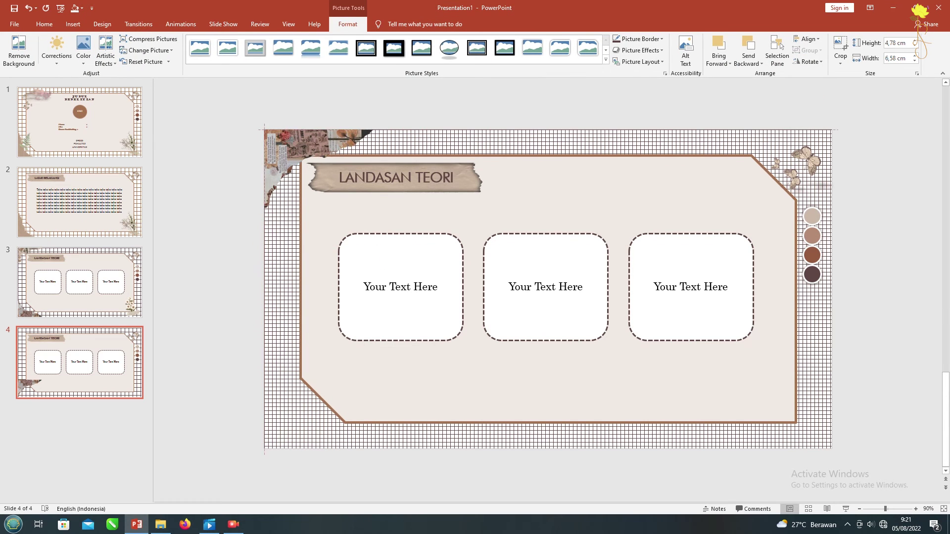
pyautogui.moveTo(374, 210); pyautogui.dragTo(346, 188)
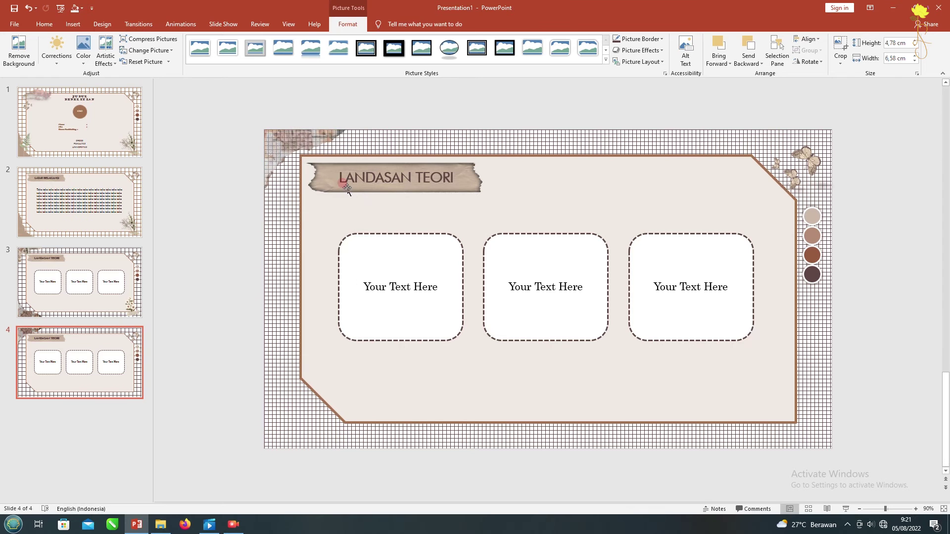
# Copy slide 1's torn-paper picture to slide 4, flip it horizontally and place it bottom-right.
pyautogui.click(236, 380)
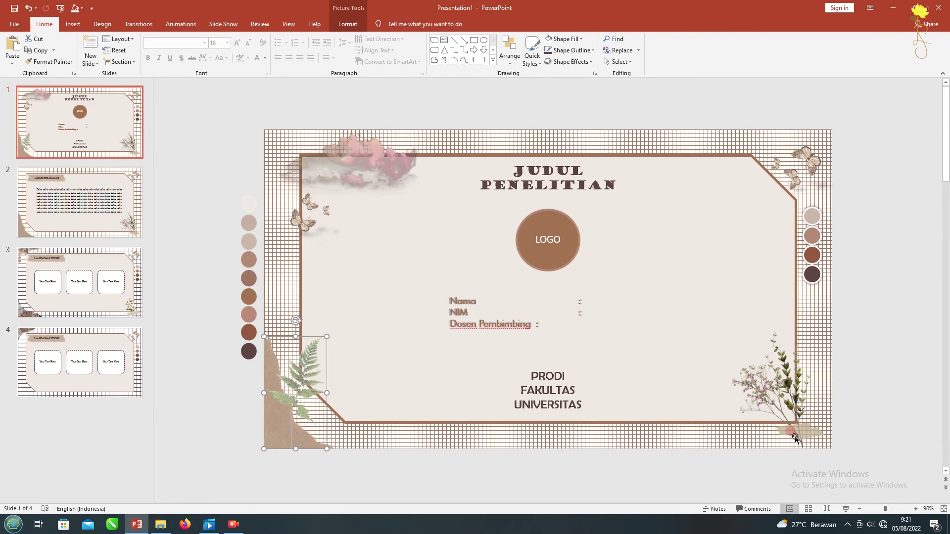
pyautogui.click(99, 384)
pyautogui.hotkey('ctrl', 'v')
pyautogui.click(67, 137)
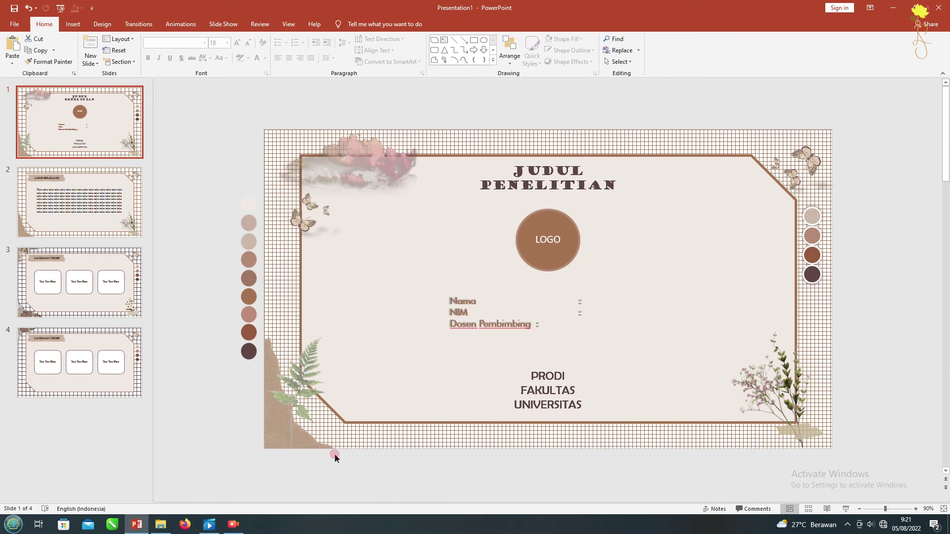
pyautogui.click(273, 365)
pyautogui.click(78, 365)
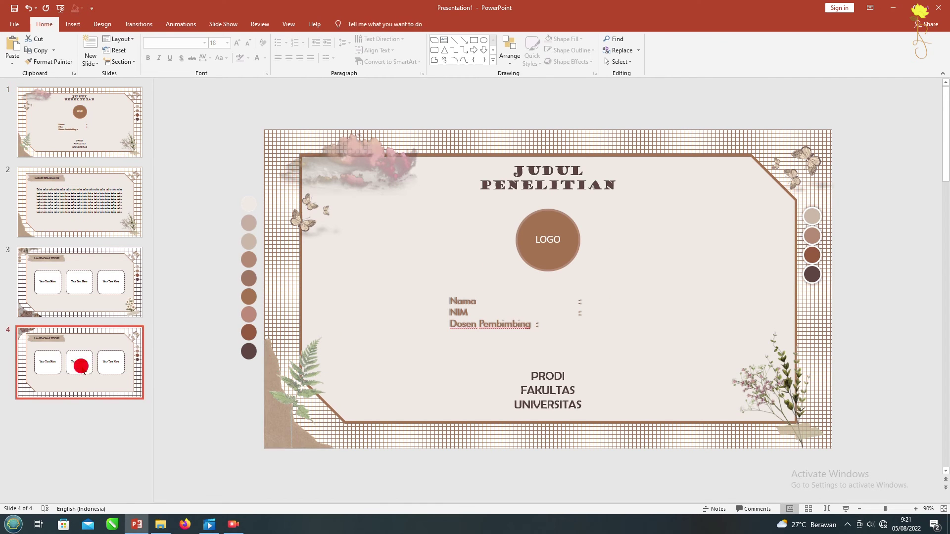
pyautogui.click(246, 401)
pyautogui.hotkey('ctrl', 'v')
pyautogui.click(348, 24)
pyautogui.click(810, 62)
pyautogui.click(824, 113)
pyautogui.moveTo(391, 412); pyautogui.dragTo(797, 313)
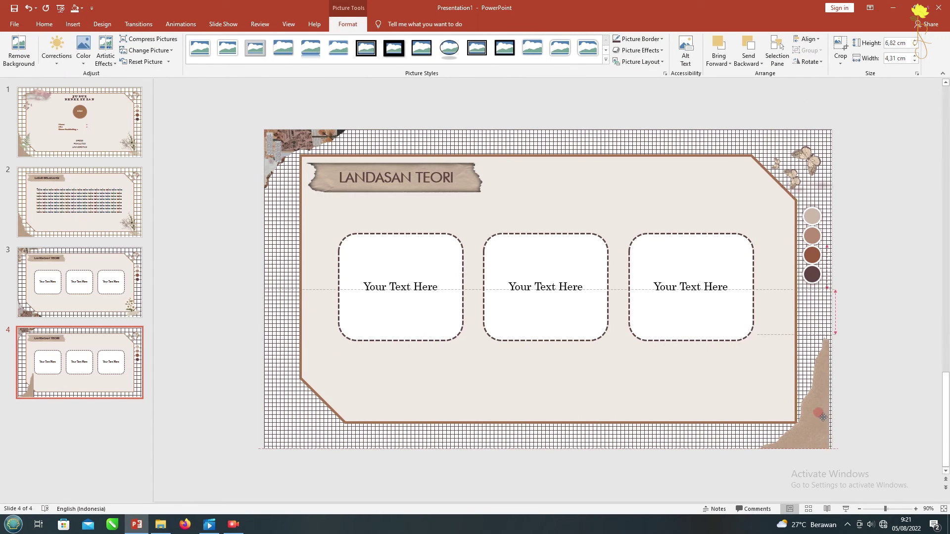
# Add a horizontal row of four dots and a copy of the butterflies at bottom-left.
pyautogui.click(812, 220)
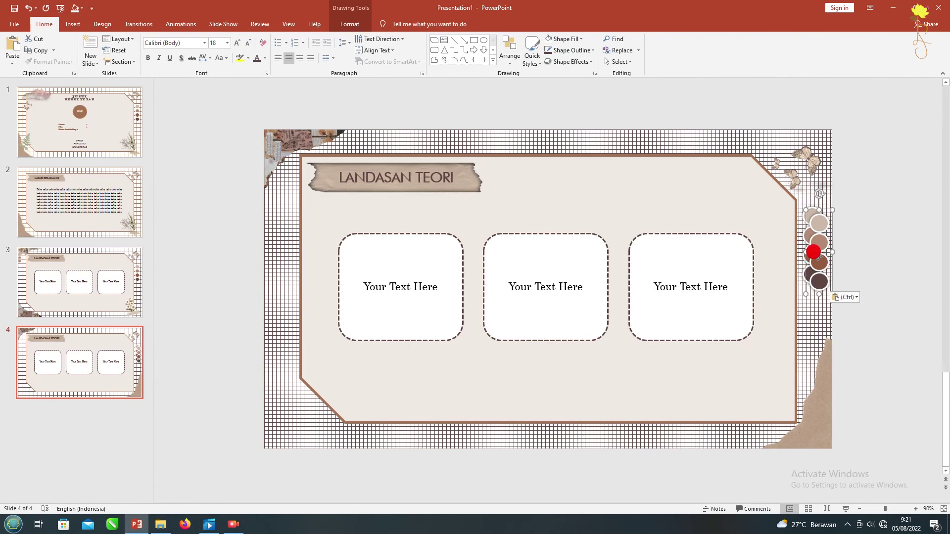
pyautogui.moveTo(806, 223); pyautogui.dragTo(514, 349)
pyautogui.click(350, 23)
pyautogui.click(678, 61)
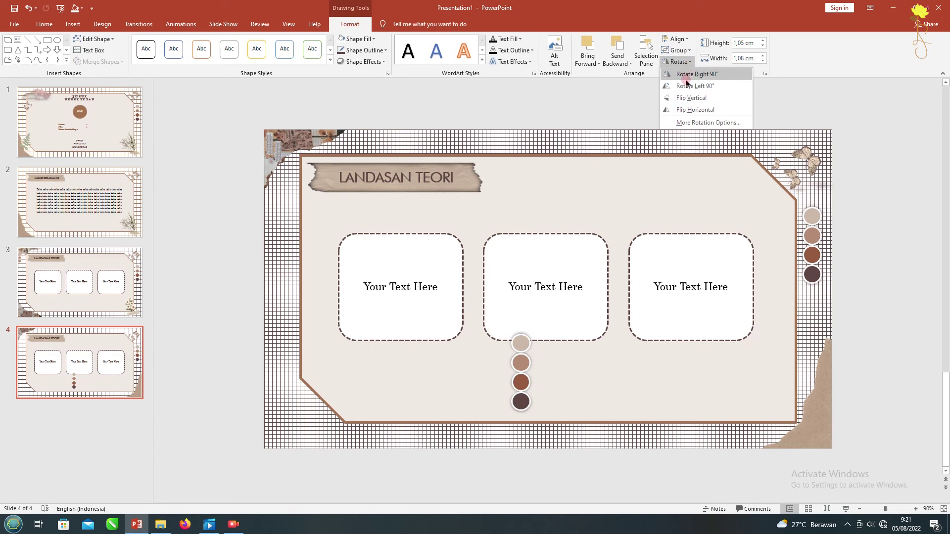
pyautogui.click(505, 478)
pyautogui.click(521, 381)
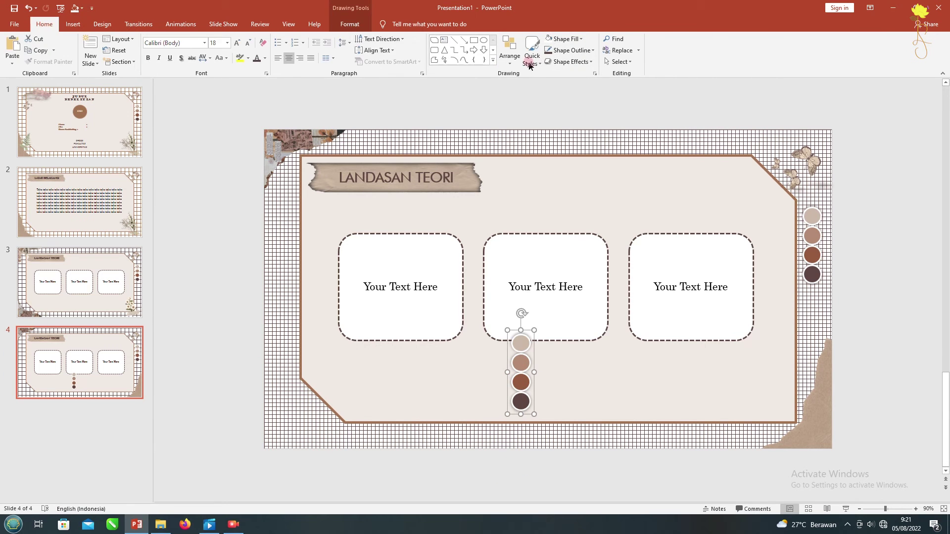
pyautogui.click(677, 61)
pyautogui.click(695, 74)
pyautogui.moveTo(537, 366); pyautogui.dragTo(299, 436)
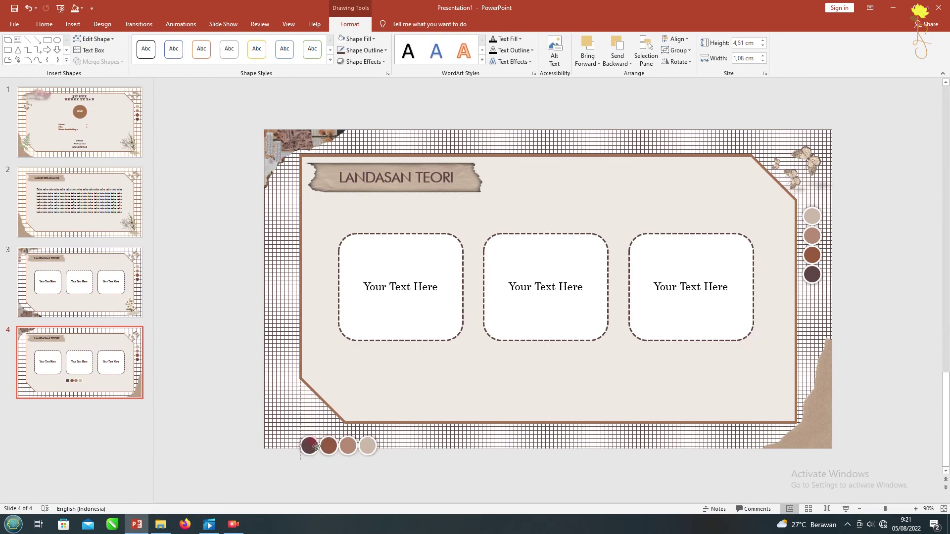
pyautogui.moveTo(806, 154)
pyautogui.mouseDown()
pyautogui.moveTo(317, 391)
pyautogui.moveTo(294, 389)
pyautogui.mouseUp()
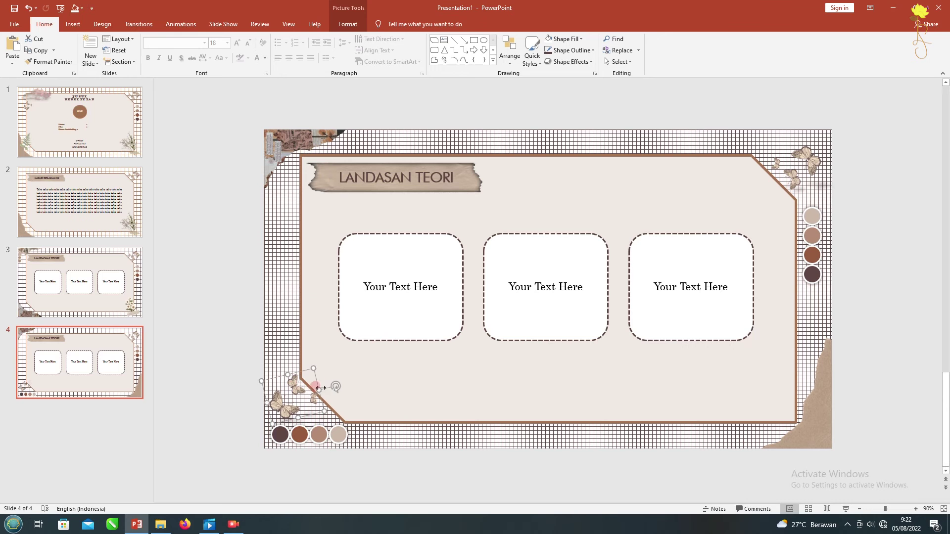
# Copy the bottom-right flower sprig from slide 1 onto slide 4.
pyautogui.click(178, 239)
pyautogui.press('Home')
pyautogui.moveTo(858, 476); pyautogui.dragTo(672, 301)
pyautogui.press('pagedown')
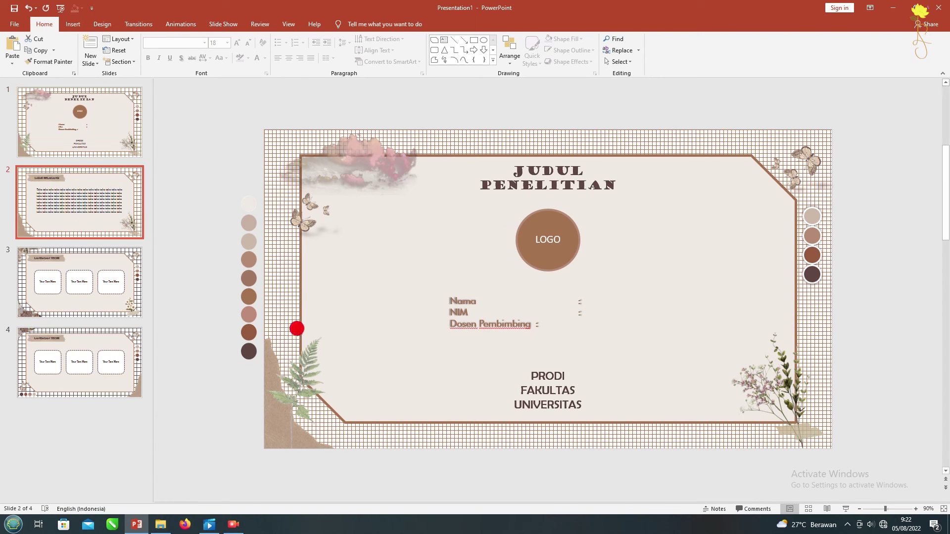
pyautogui.click(800, 437)
pyautogui.click(80, 363)
pyautogui.hotkey('ctrl', 'v')
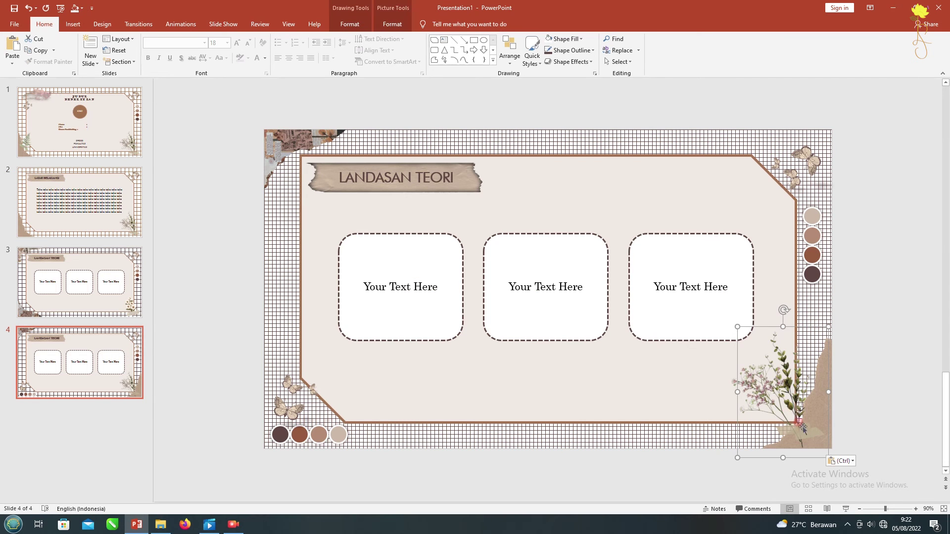
pyautogui.click(871, 358)
pyautogui.moveTo(766, 476); pyautogui.dragTo(314, 194)
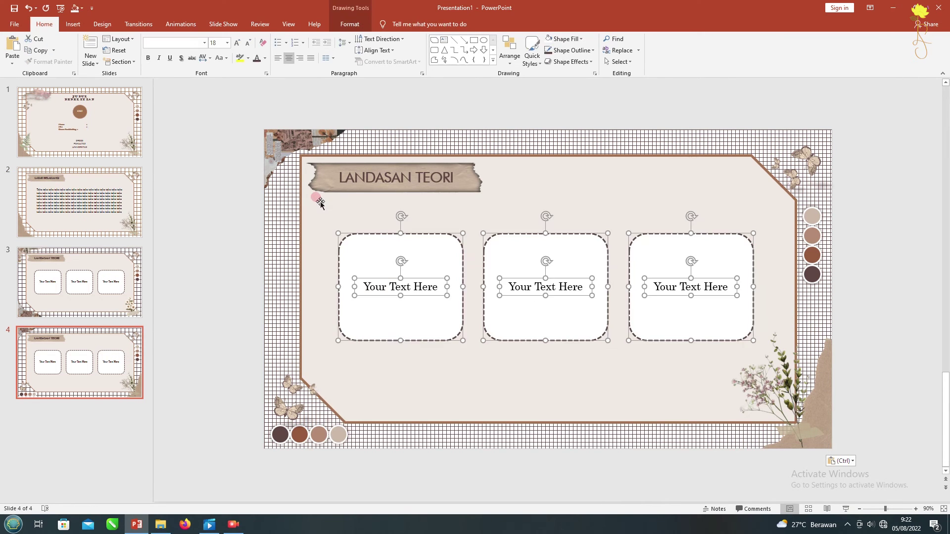
# Delete the three text boxes and retitle slide 4 'HASIL PENELITIAN'.
pyautogui.press('Delete')
pyautogui.click(390, 183)
pyautogui.write('h')
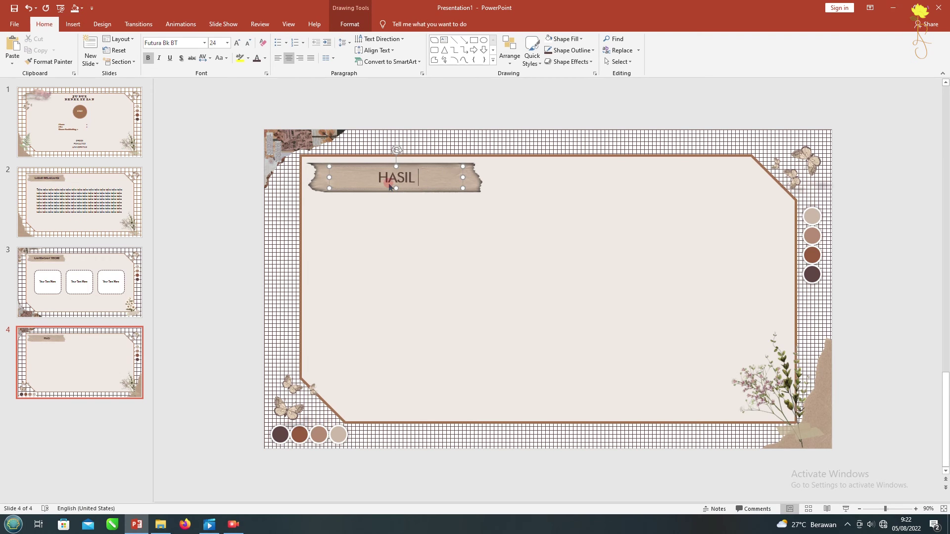
pyautogui.write('ITIAN')
# Copy slide 2's teks body text onto slide 4 and split it into two paragraphs.
pyautogui.click(99, 190)
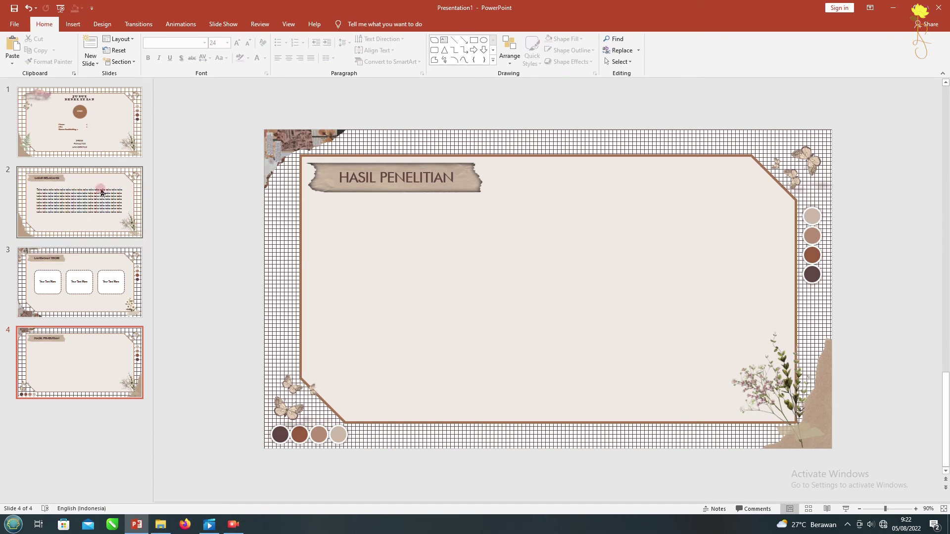
pyautogui.click(381, 258)
pyautogui.click(80, 363)
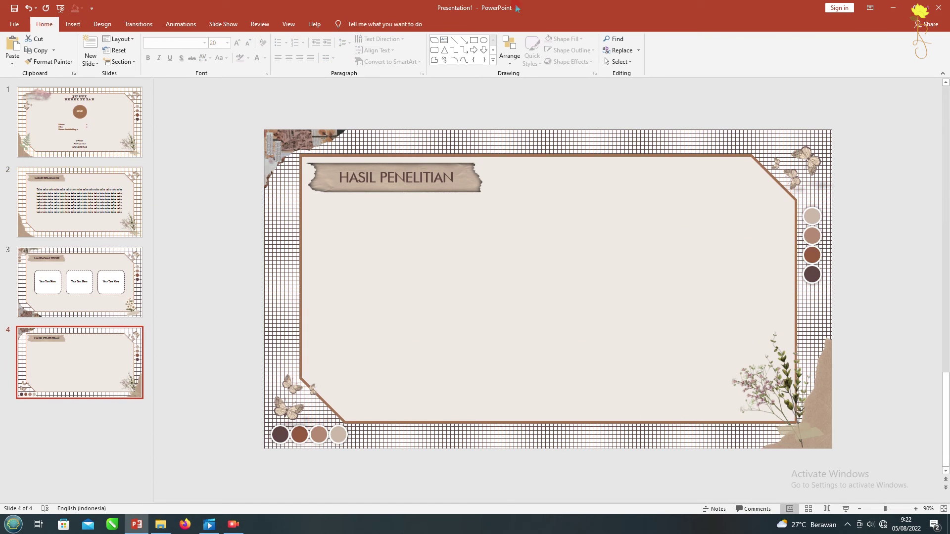
pyautogui.click(217, 134)
pyautogui.click(185, 135)
pyautogui.moveTo(569, 264); pyautogui.dragTo(539, 314)
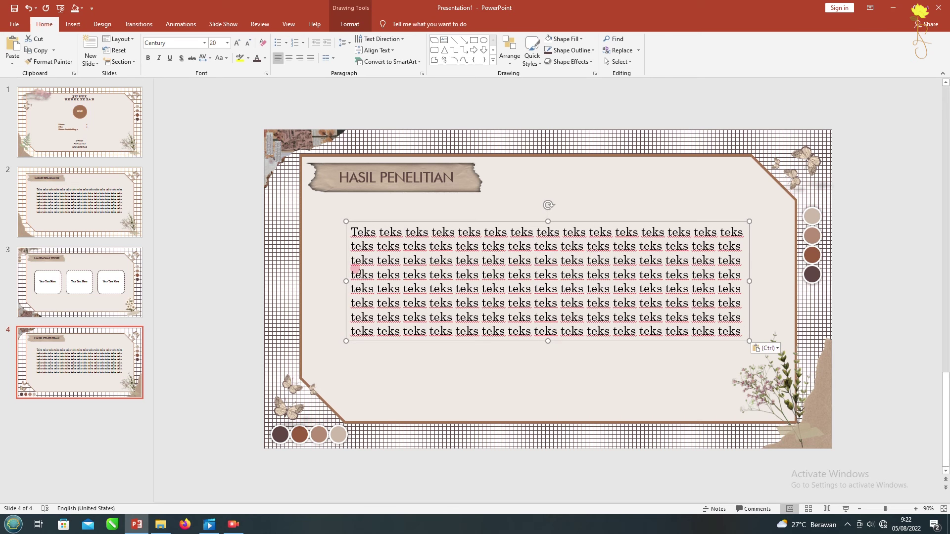
pyautogui.click(352, 287)
pyautogui.press('Return')
pyautogui.press('Return')
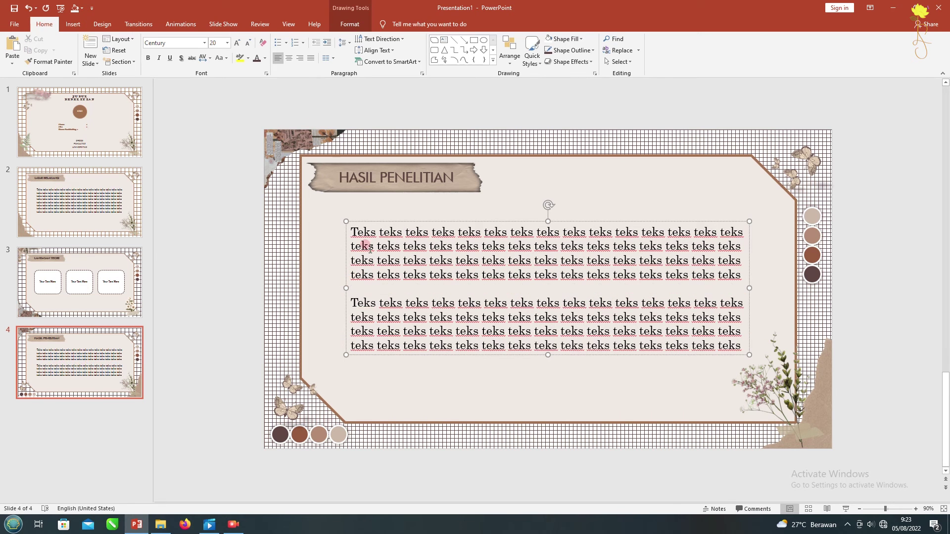
# Apply diamond bullets to both paragraphs, move the text up, and return to slide 1.
pyautogui.click(286, 43)
pyautogui.click(384, 116)
pyautogui.hotkey('ctrl', 'y')
pyautogui.moveTo(455, 221); pyautogui.dragTo(447, 214)
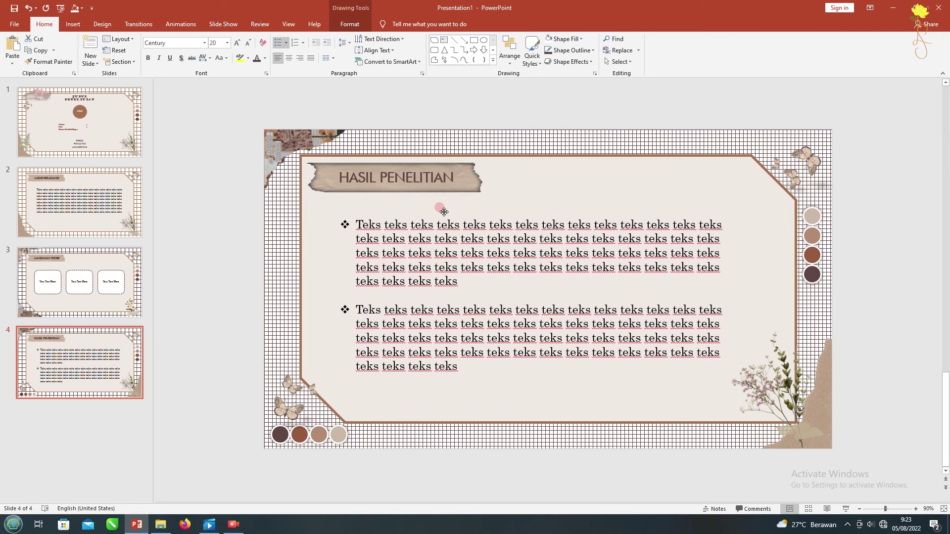
pyautogui.click(146, 125)
pyautogui.click(449, 194)
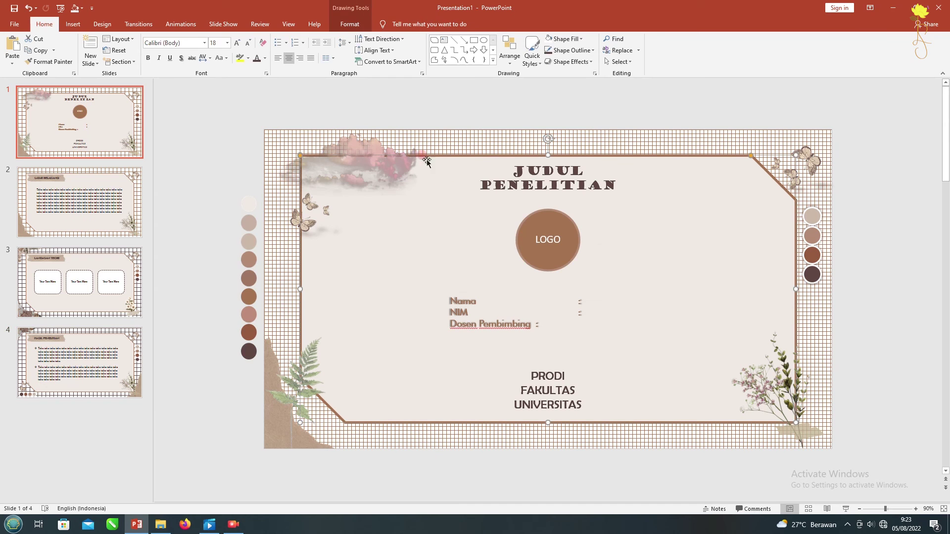
# Give slide 1's frame a Random Bars entrance with the Animation Pane showing.
pyautogui.click(192, 24)
pyautogui.click(745, 38)
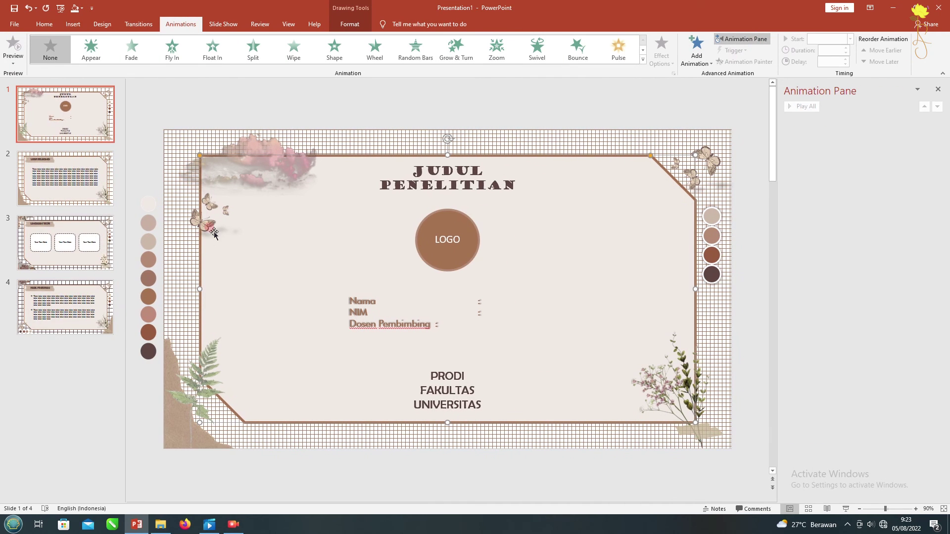
pyautogui.click(416, 47)
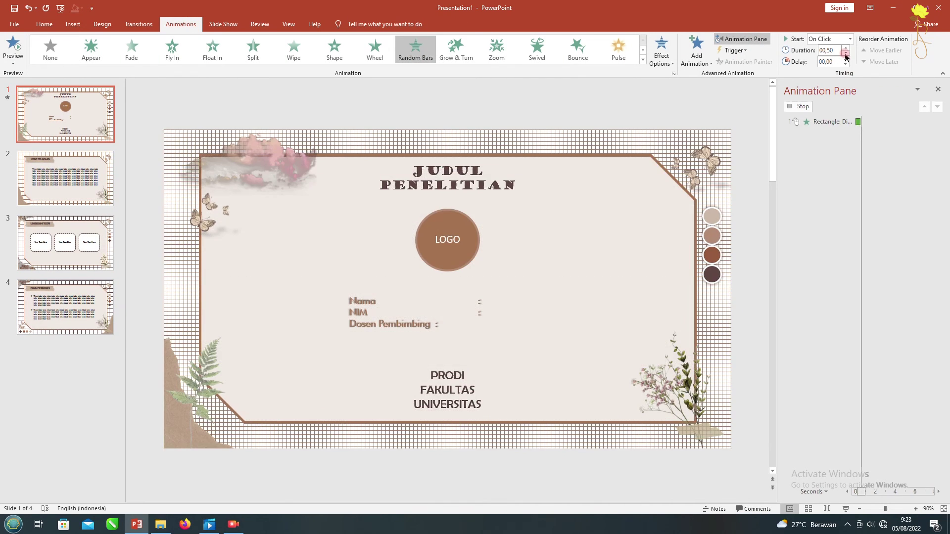
# Apply Float In to the cloud, both butterflies, the fern and the bottom-right plant.
pyautogui.click(274, 168)
pyautogui.keyDown('shift'); pyautogui.click(199, 219); pyautogui.keyUp('shift')
pyautogui.keyDown('shift'); pyautogui.click(200, 399); pyautogui.keyUp('shift')
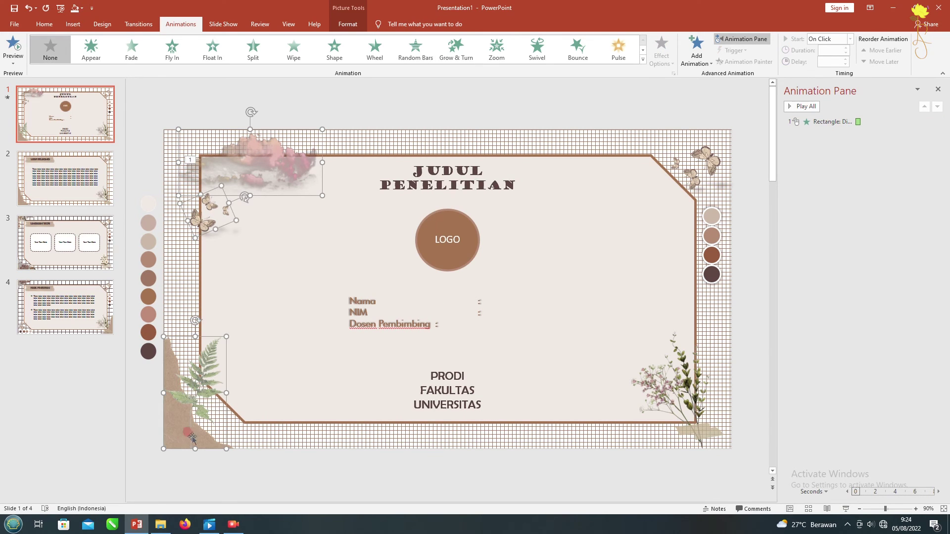
pyautogui.keyDown('shift'); pyautogui.click(698, 436); pyautogui.keyUp('shift')
pyautogui.keyDown('shift'); pyautogui.click(707, 154); pyautogui.keyUp('shift')
pyautogui.click(213, 49)
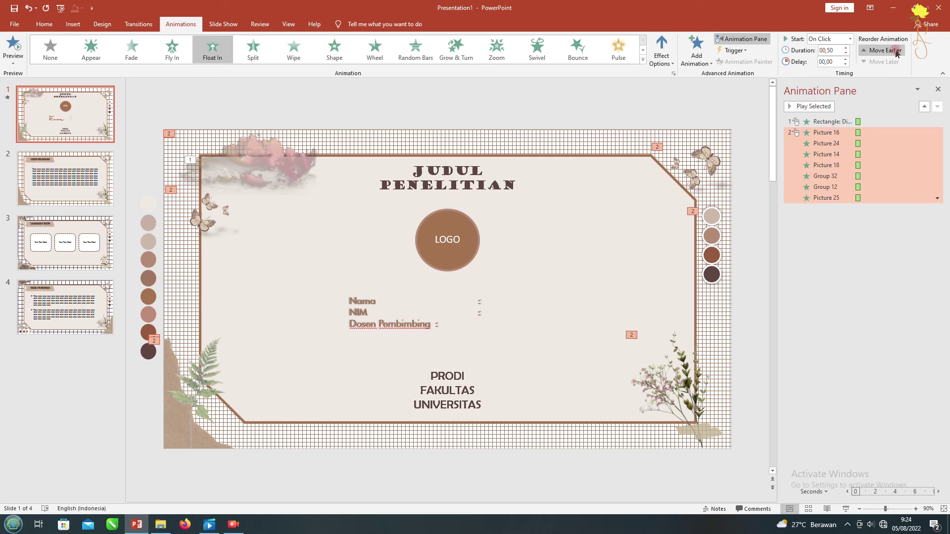
pyautogui.press('Escape')
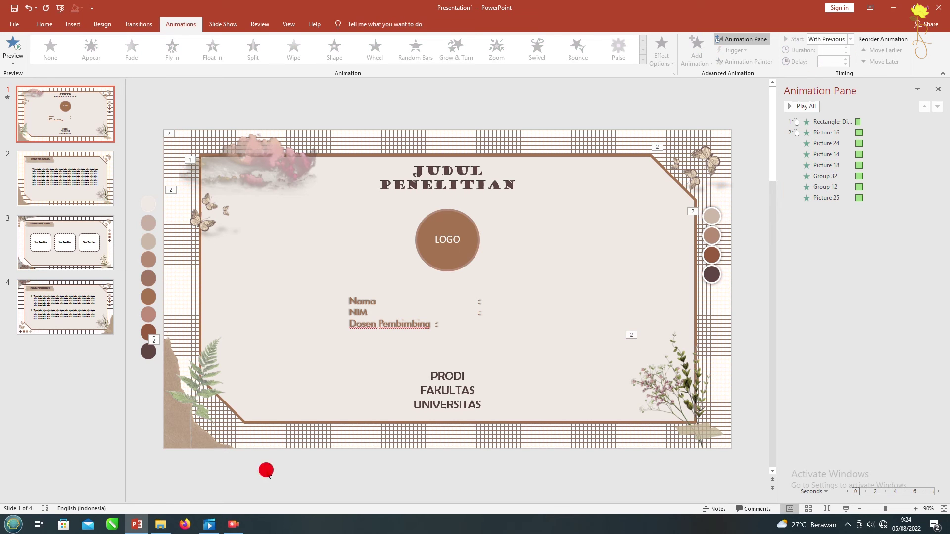
# Give the colour circles a Wipe From Top entrance.
pyautogui.click(234, 448)
pyautogui.keyDown('shift'); pyautogui.click(720, 226); pyautogui.keyUp('shift')
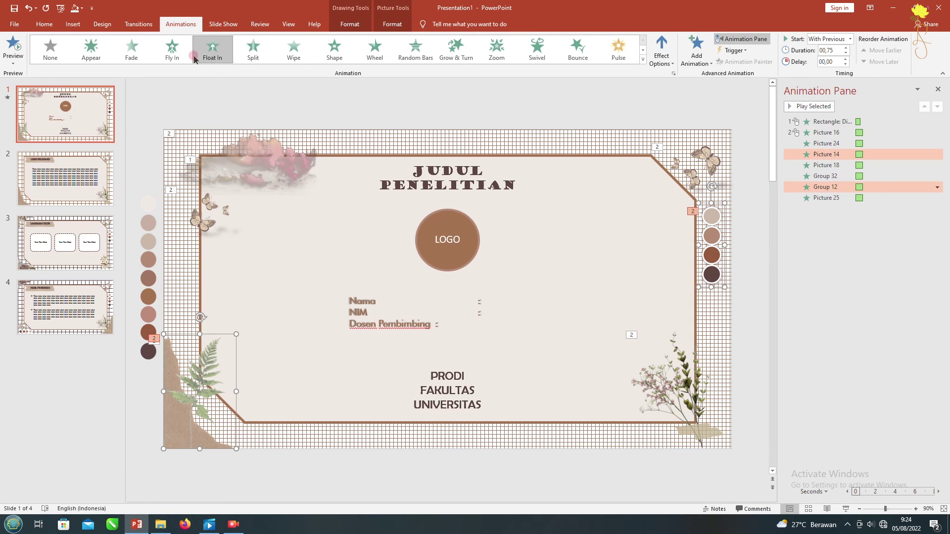
pyautogui.click(194, 59)
pyautogui.click(619, 112)
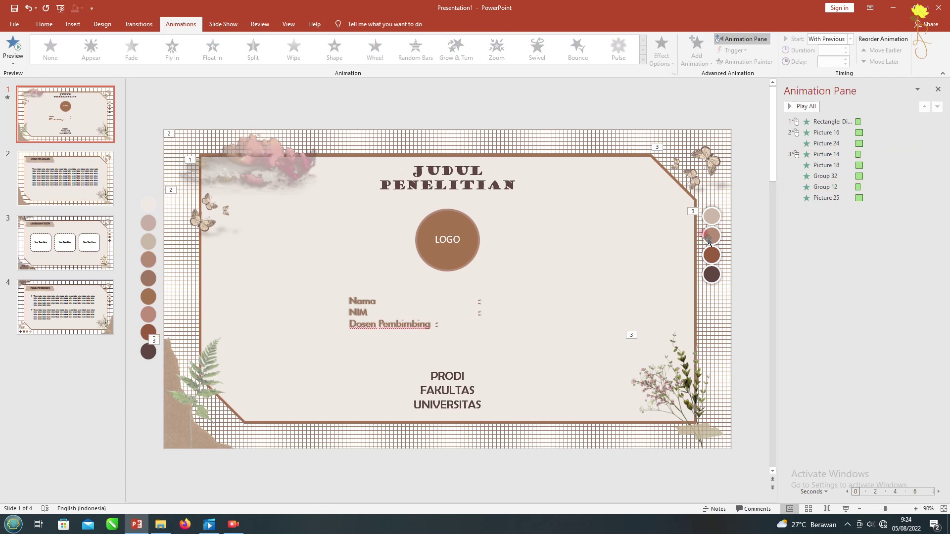
pyautogui.click(708, 241)
pyautogui.click(662, 52)
pyautogui.click(689, 155)
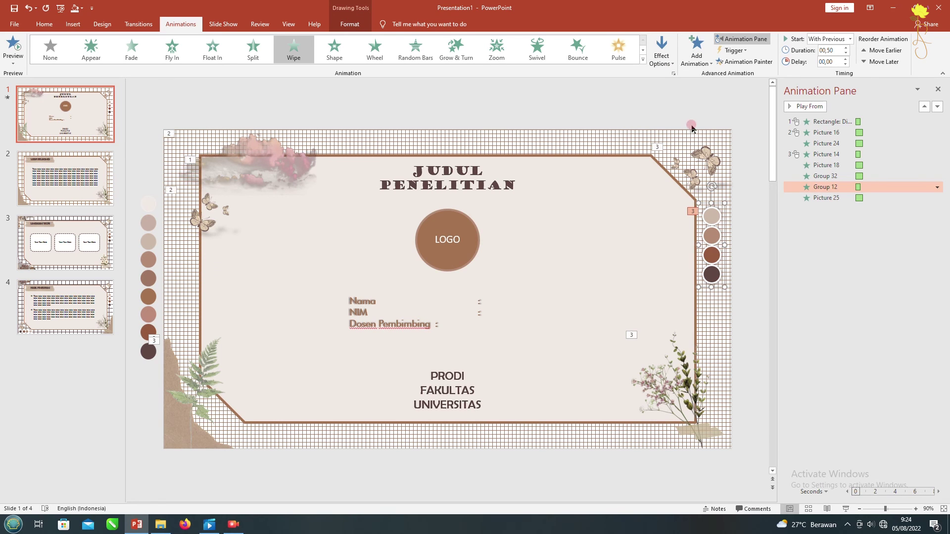
# Reorder Picture 18's animation and make the cloud and butterflies float downward.
pyautogui.click(872, 165)
pyautogui.moveTo(872, 165); pyautogui.dragTo(870, 199)
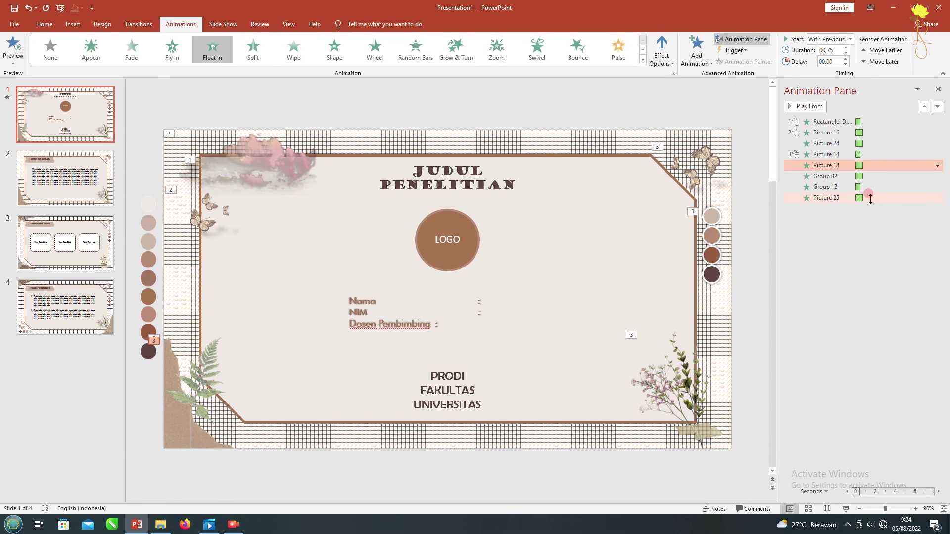
pyautogui.click(567, 105)
pyautogui.click(685, 395)
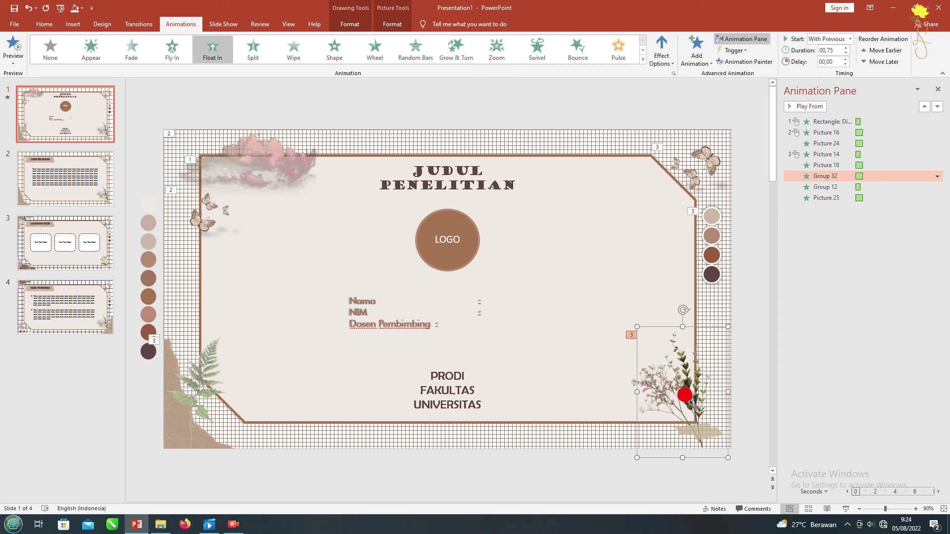
pyautogui.click(265, 163)
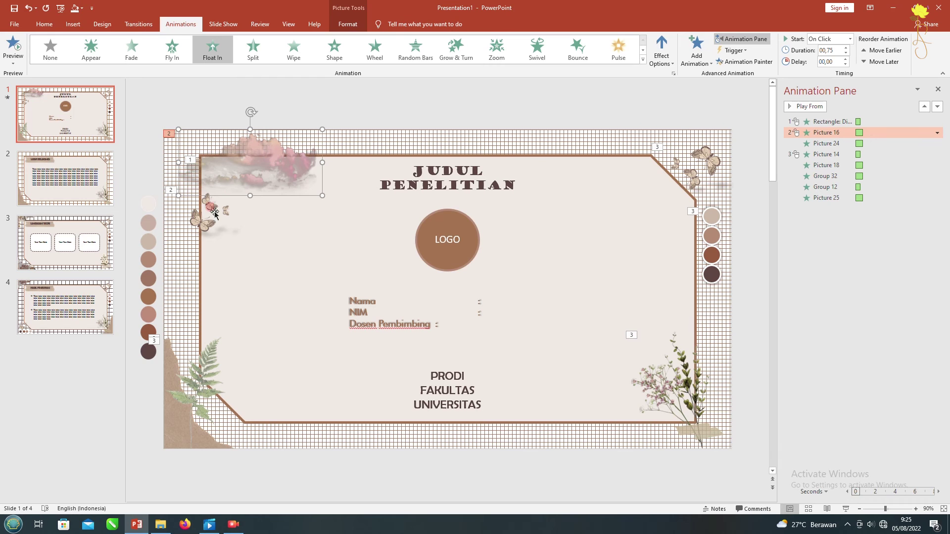
pyautogui.keyDown('ctrl'); pyautogui.click(217, 208); pyautogui.keyUp('ctrl')
pyautogui.keyDown('ctrl'); pyautogui.click(703, 159); pyautogui.keyUp('ctrl')
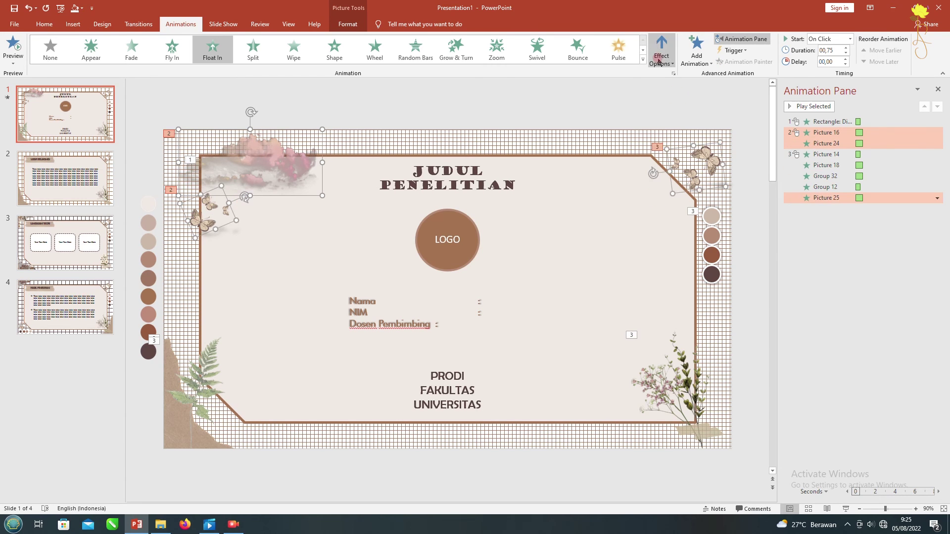
pyautogui.click(469, 173)
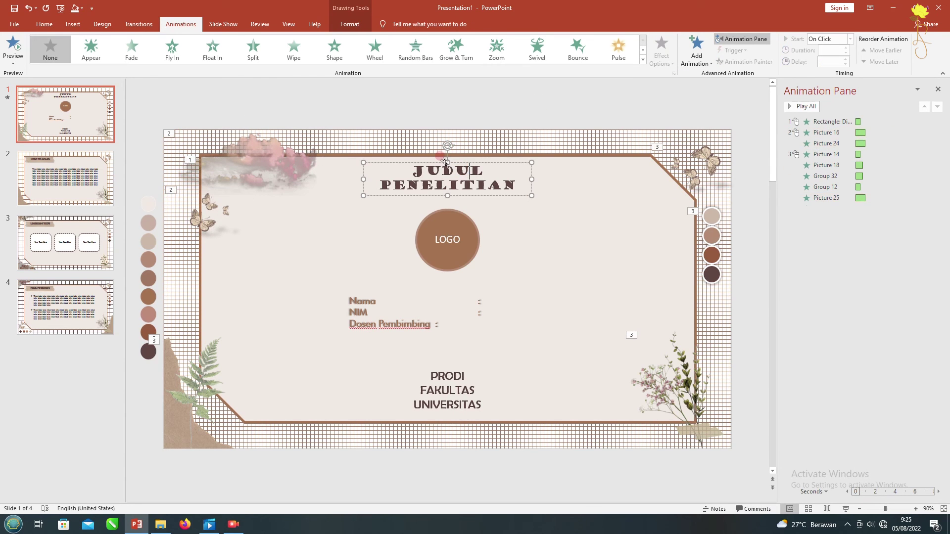
# Give the JUDUL PENELITIAN title an Expand entrance from More Entrance Effects.
pyautogui.click(697, 49)
pyautogui.click(727, 418)
pyautogui.moveTo(483, 153); pyautogui.dragTo(862, 168)
pyautogui.click(809, 286)
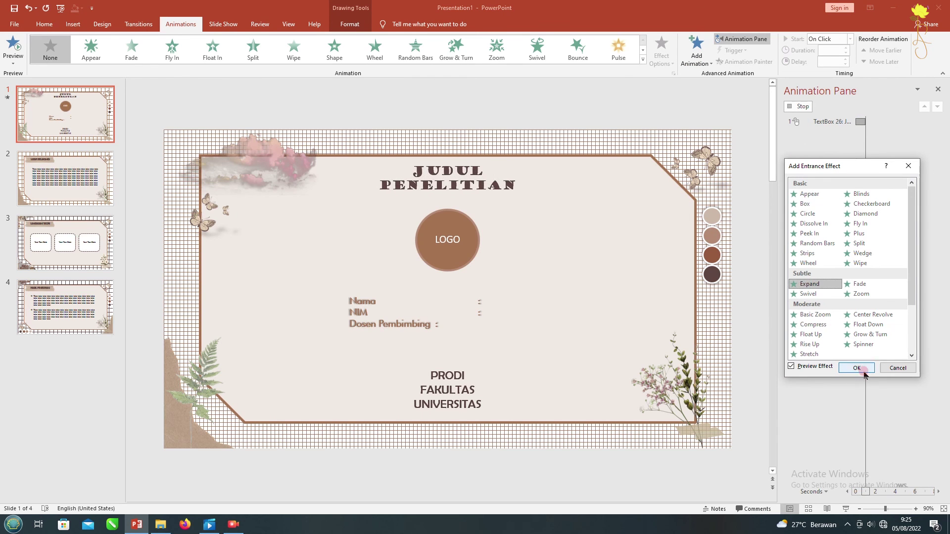
pyautogui.click(857, 370)
# Animate the logo with Random Bars and the Nama/NIM details with Split Vertical Out.
pyautogui.click(447, 240)
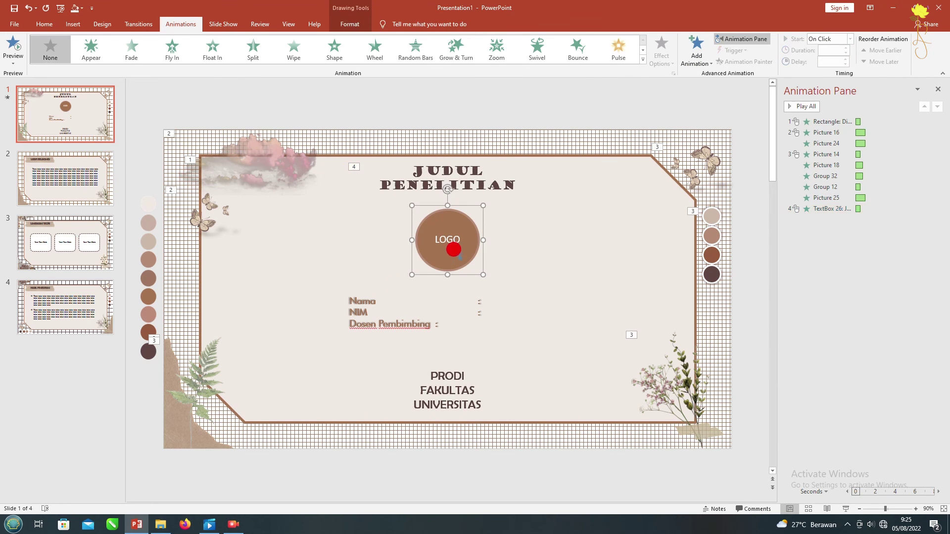
pyautogui.click(416, 48)
pyautogui.click(357, 322)
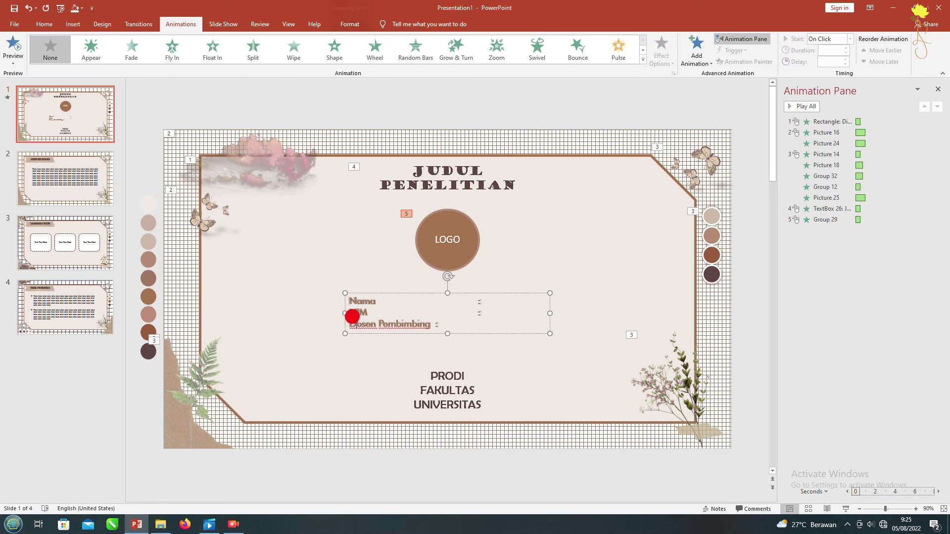
pyautogui.click(253, 48)
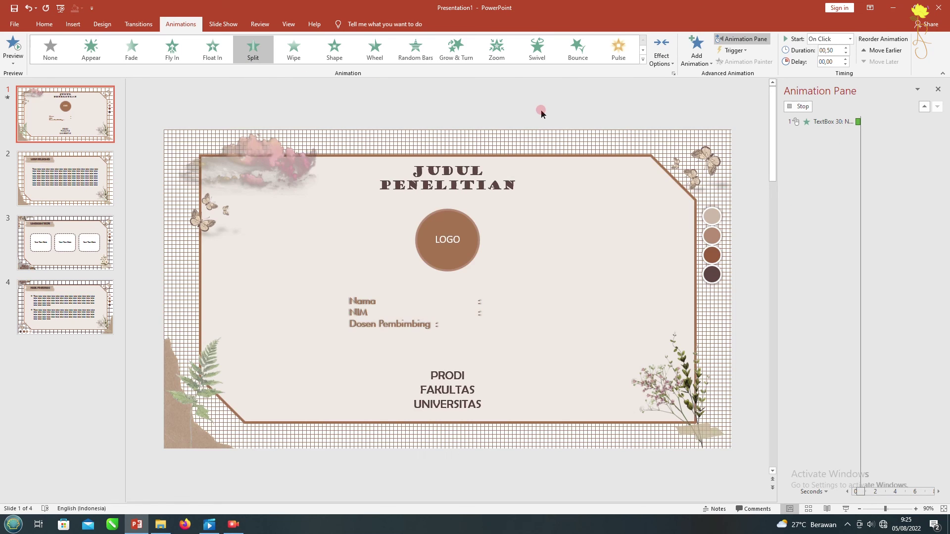
pyautogui.click(661, 55)
pyautogui.click(671, 157)
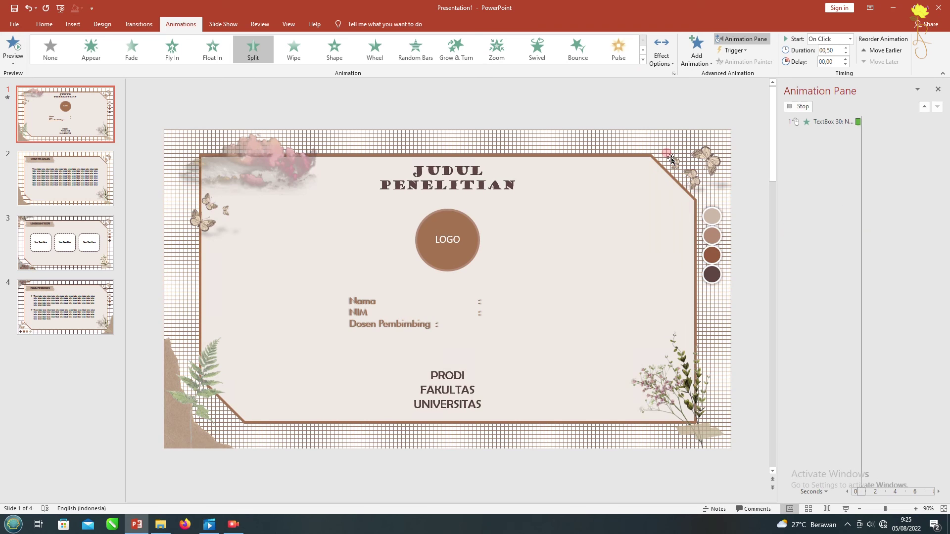
pyautogui.click(661, 54)
pyautogui.click(665, 198)
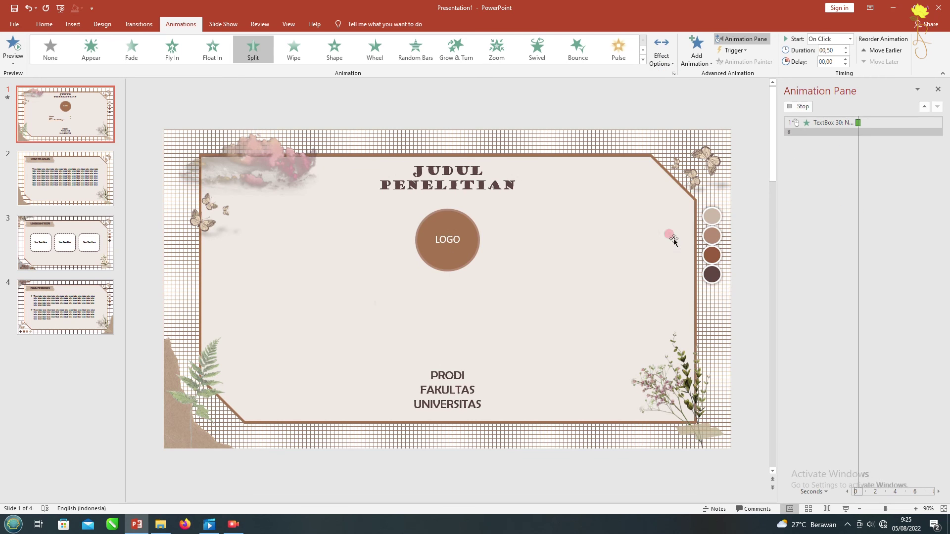
# Give the PRODI block a Wipe From Top entrance and preview the slide.
pyautogui.click(437, 369)
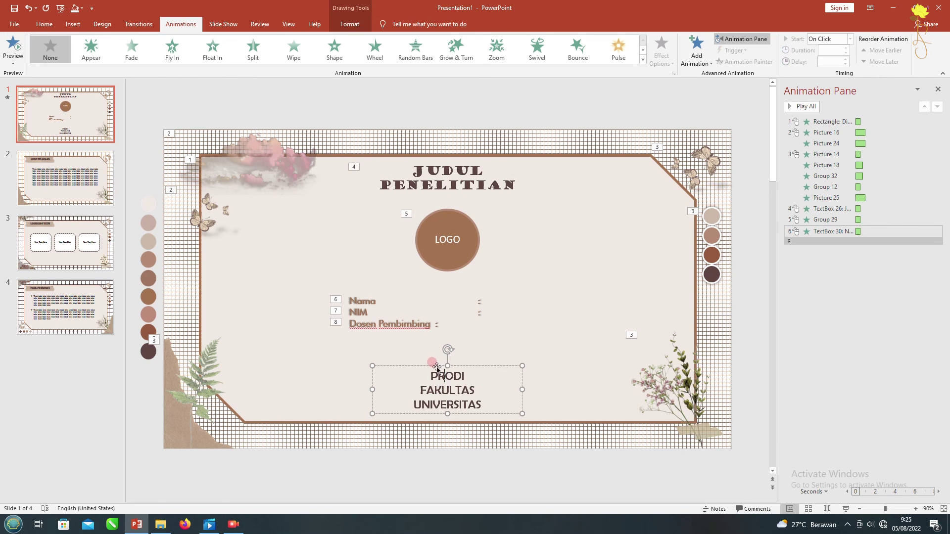
pyautogui.click(276, 55)
pyautogui.click(662, 54)
pyautogui.click(688, 157)
pyautogui.click(662, 54)
pyautogui.click(673, 232)
pyautogui.click(13, 50)
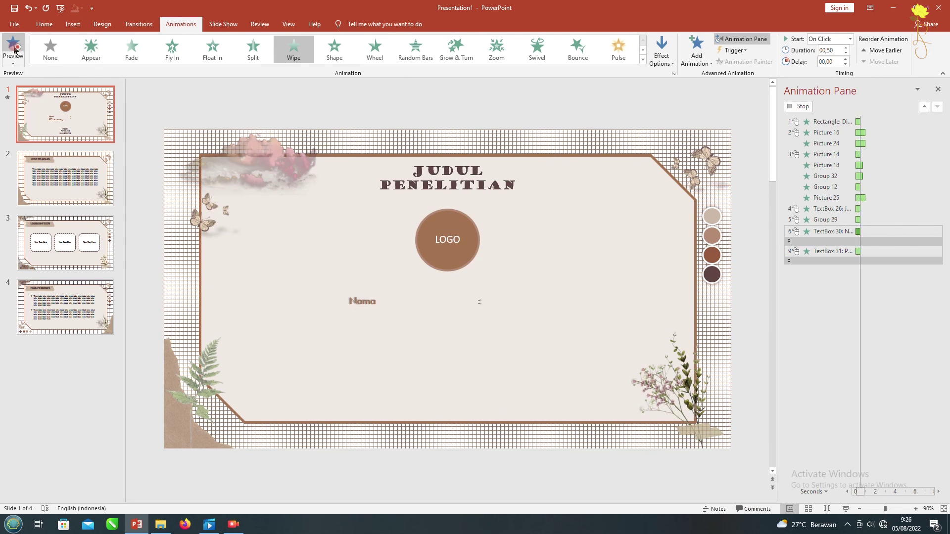
# Set Picture 14 to start With Previous so slide 1's pictures enter together.
pyautogui.click(885, 131)
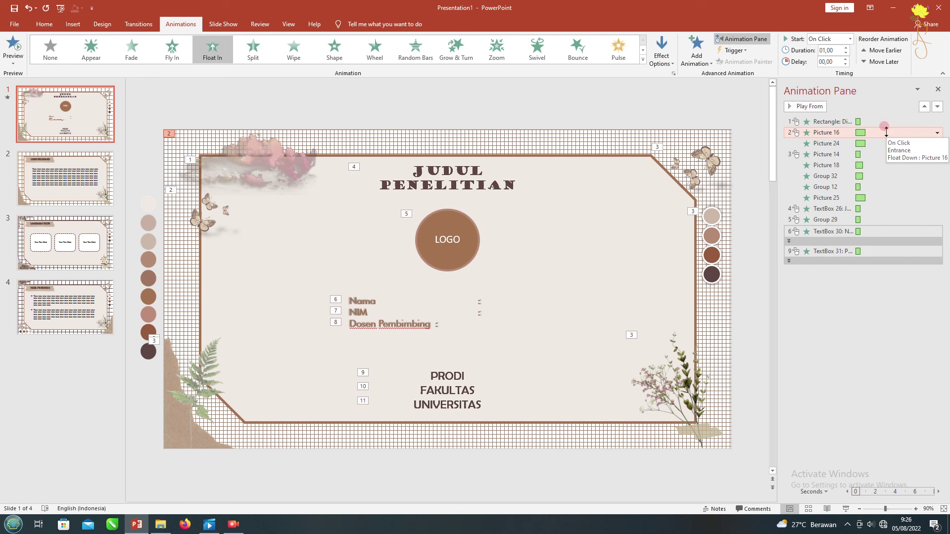
pyautogui.click(886, 143)
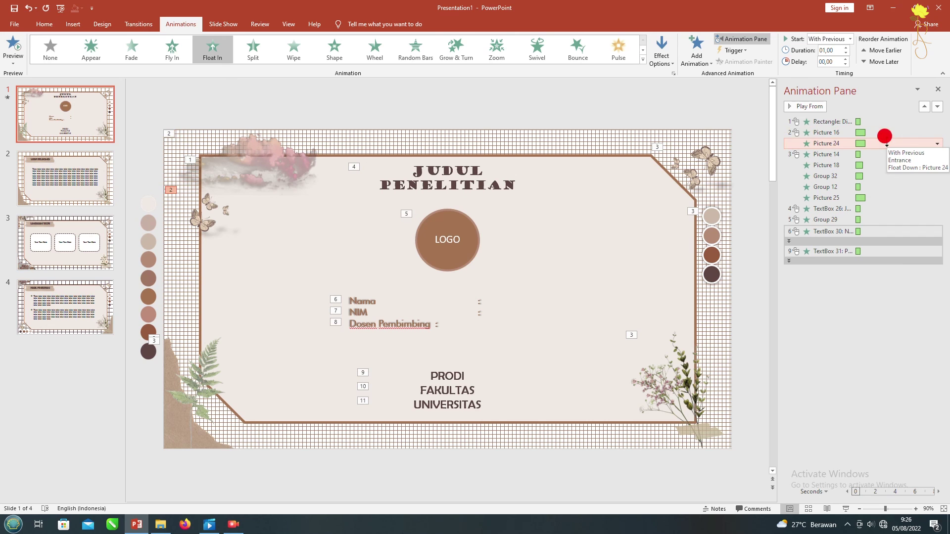
pyautogui.click(937, 155)
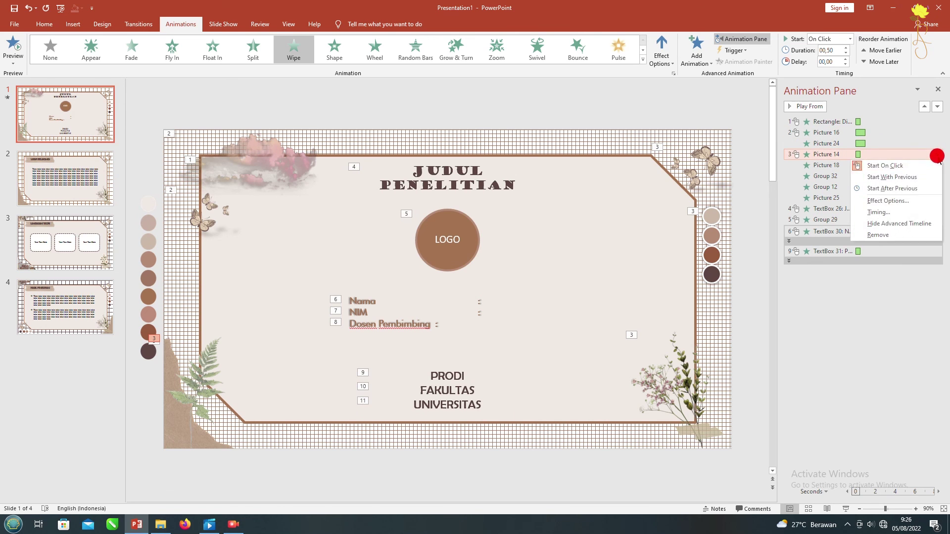
pyautogui.click(917, 169)
# Preview slide 1's animations, then select the body text on slide 2.
pyautogui.click(17, 49)
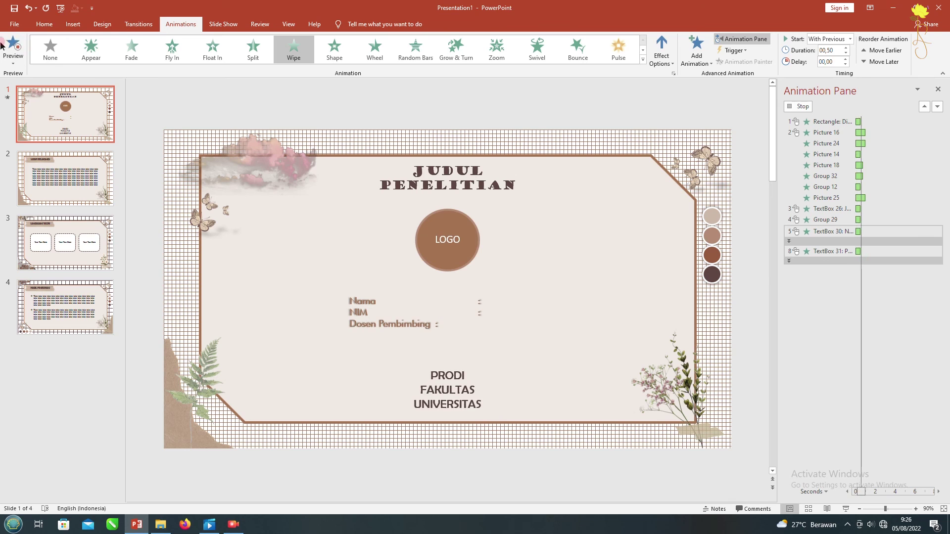
pyautogui.click(95, 159)
pyautogui.click(460, 257)
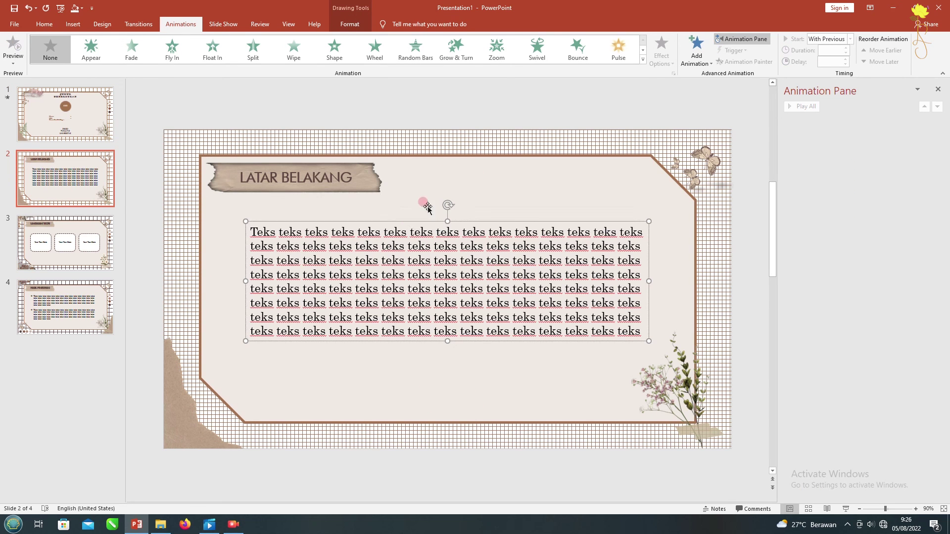
# Apply Split to slide 2's body text and Zoom to slide 3's three boxes, each on its own click.
pyautogui.click(480, 58)
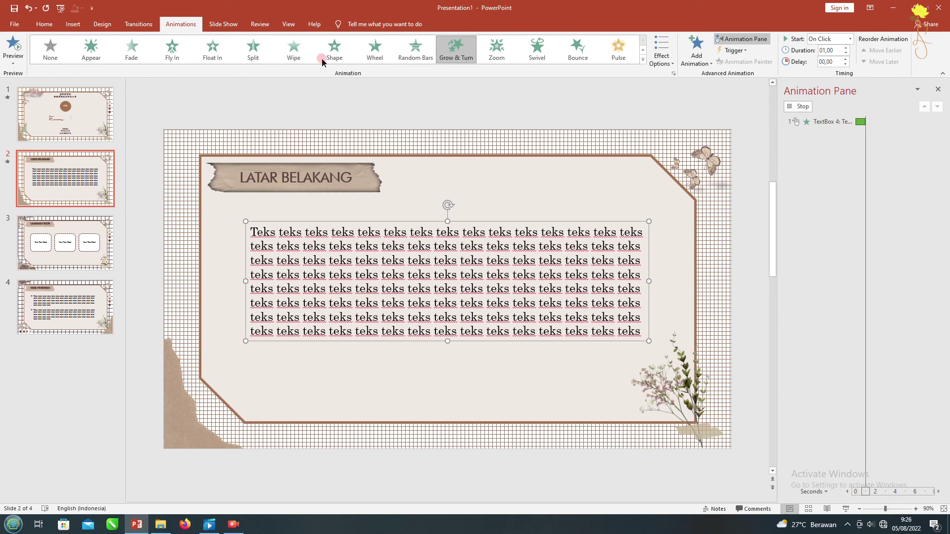
pyautogui.click(253, 49)
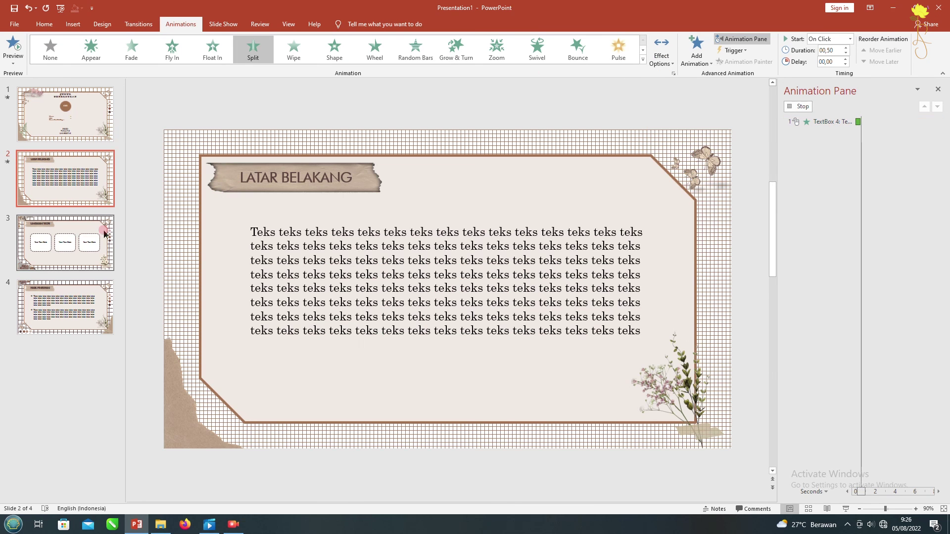
pyautogui.click(79, 251)
pyautogui.click(307, 287)
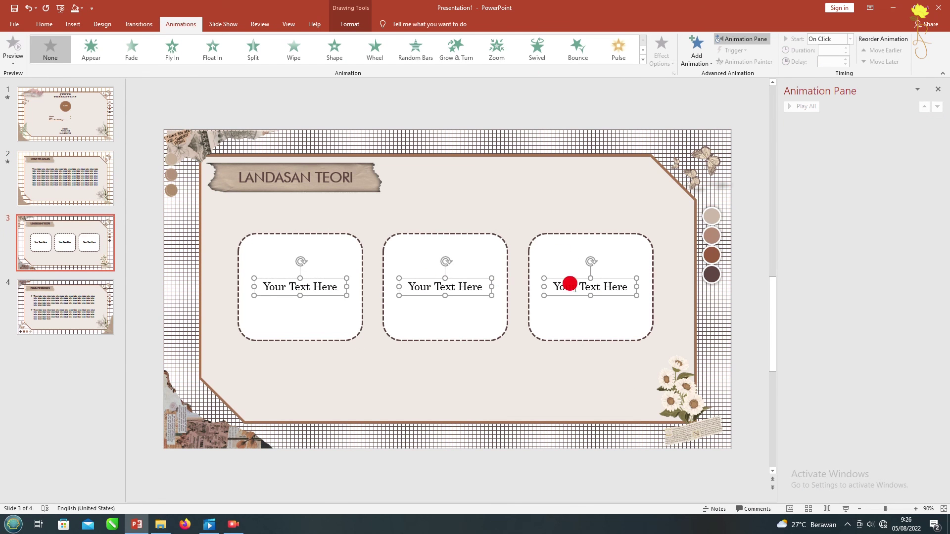
pyautogui.click(496, 48)
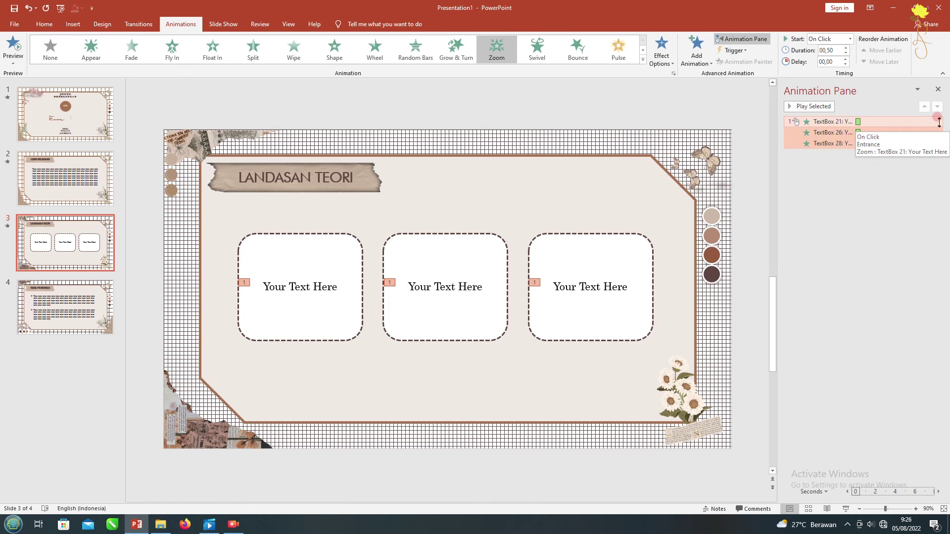
pyautogui.click(937, 143)
pyautogui.click(935, 157)
pyautogui.click(17, 46)
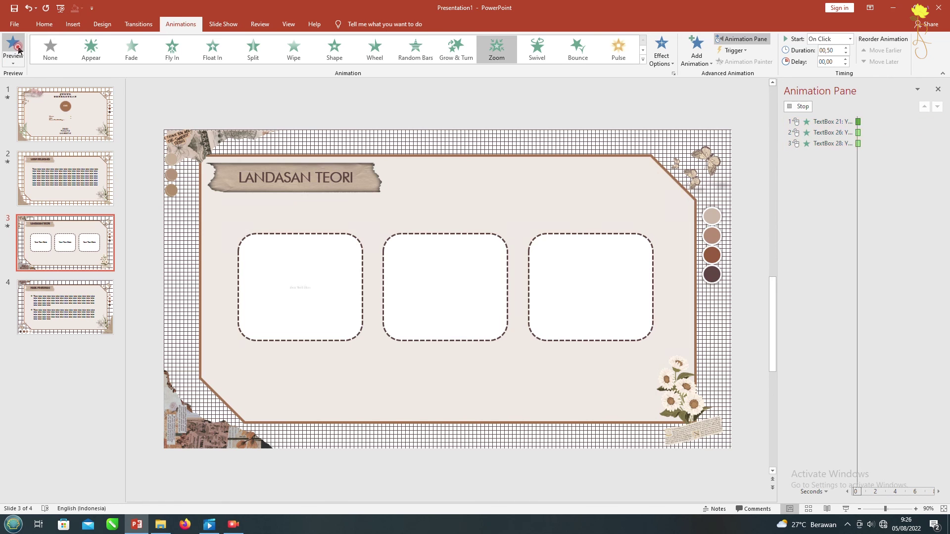
# Give slide 4's bullet text a Wipe entrance from the top, by paragraph.
pyautogui.click(24, 296)
pyautogui.click(288, 213)
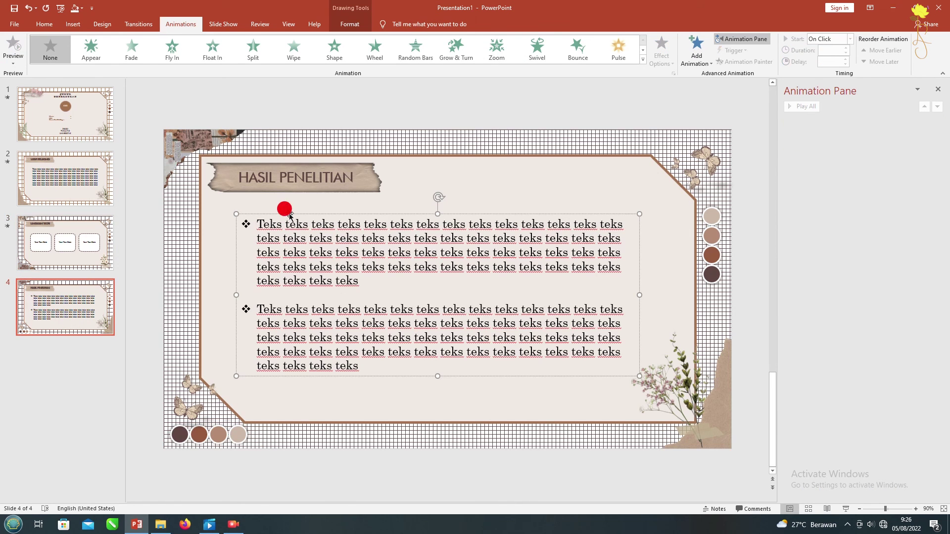
pyautogui.click(293, 55)
pyautogui.click(661, 50)
pyautogui.click(687, 156)
pyautogui.click(662, 50)
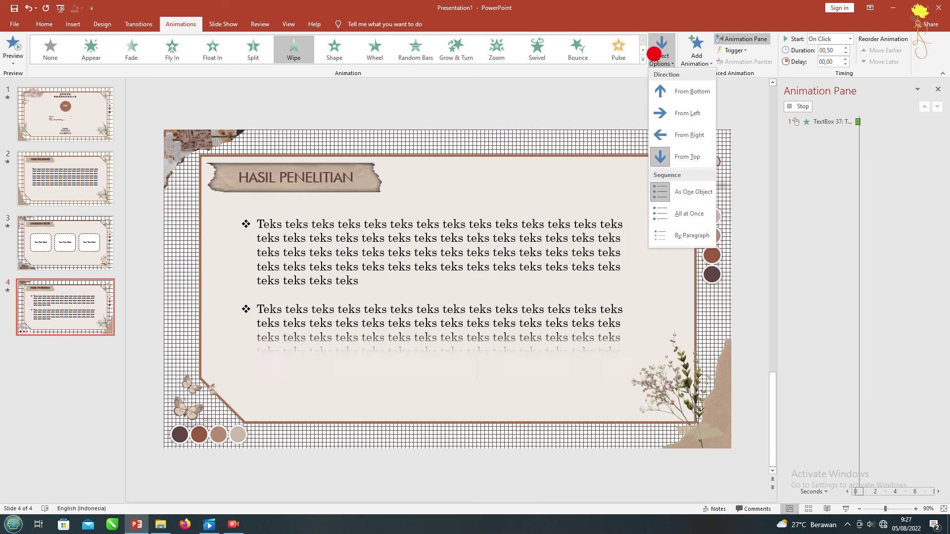
pyautogui.click(683, 232)
pyautogui.click(471, 108)
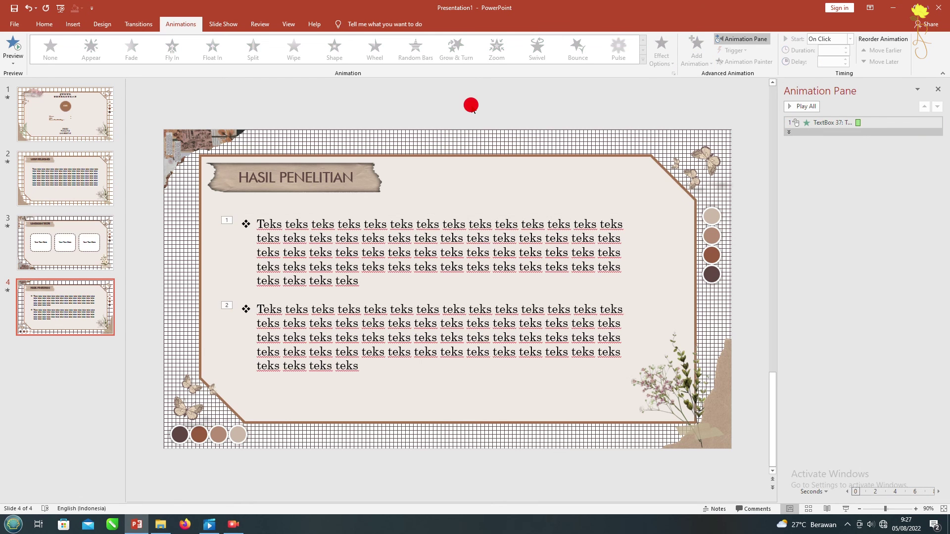
pyautogui.click(142, 27)
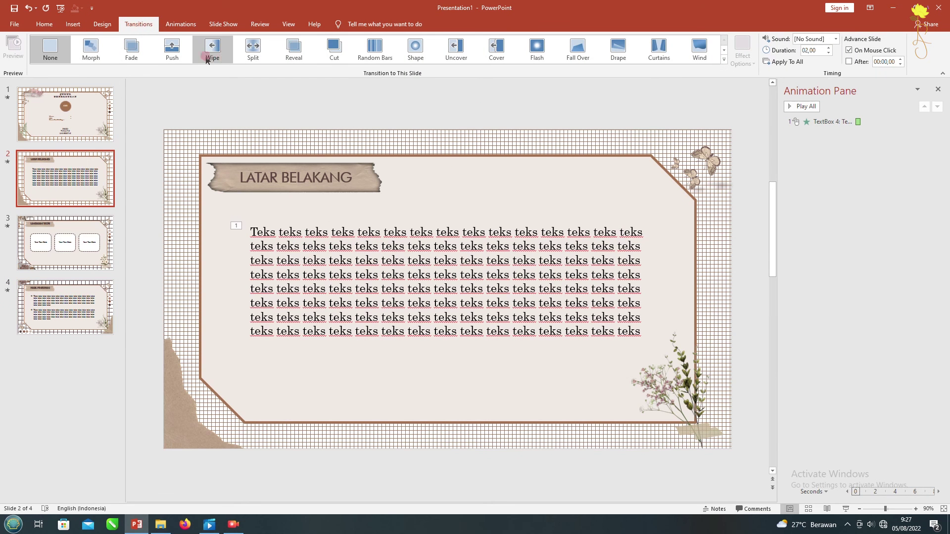
# Apply Push transitions to slides 2 and 3, with slide 3 pushing in from the left.
pyautogui.click(172, 50)
pyautogui.click(65, 246)
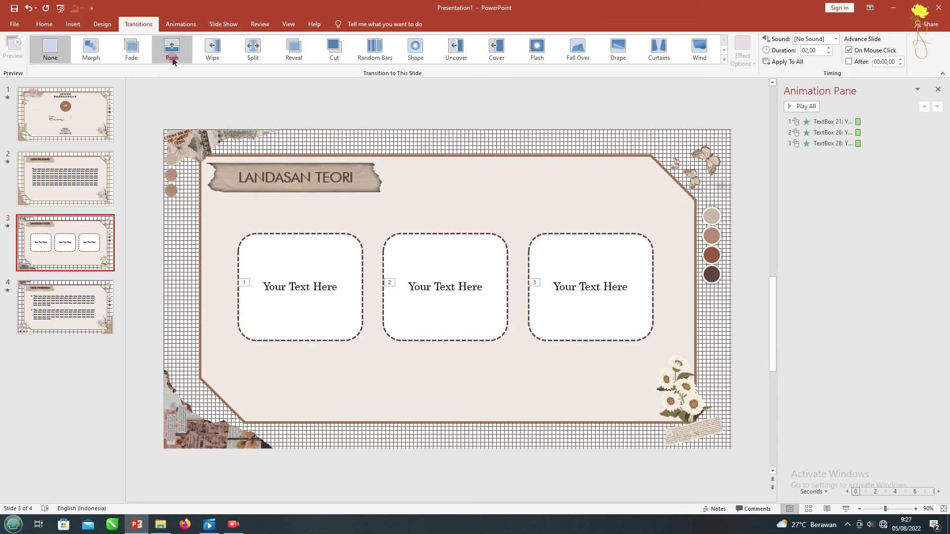
pyautogui.click(171, 49)
pyautogui.click(742, 52)
pyautogui.click(762, 102)
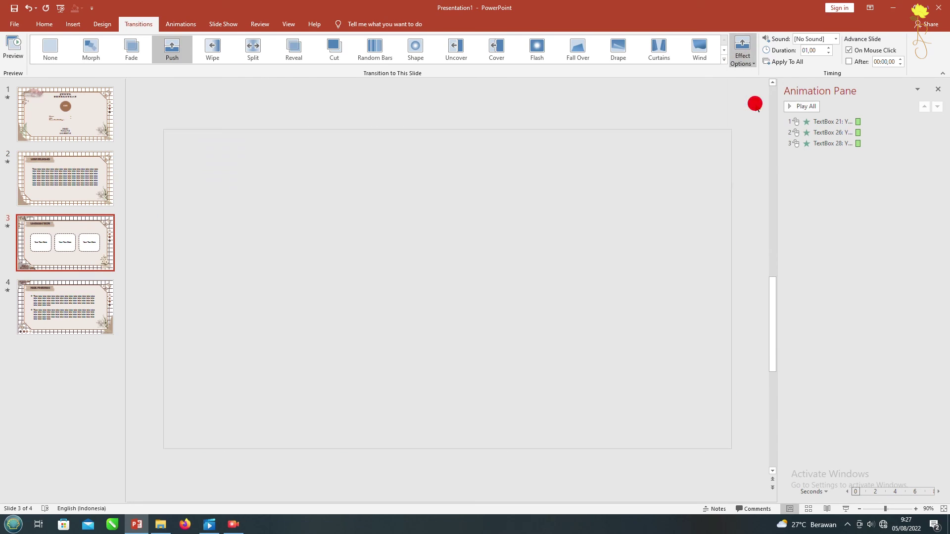
# Give slide 4 a default Push transition, then start the slideshow from the title slide.
pyautogui.click(71, 292)
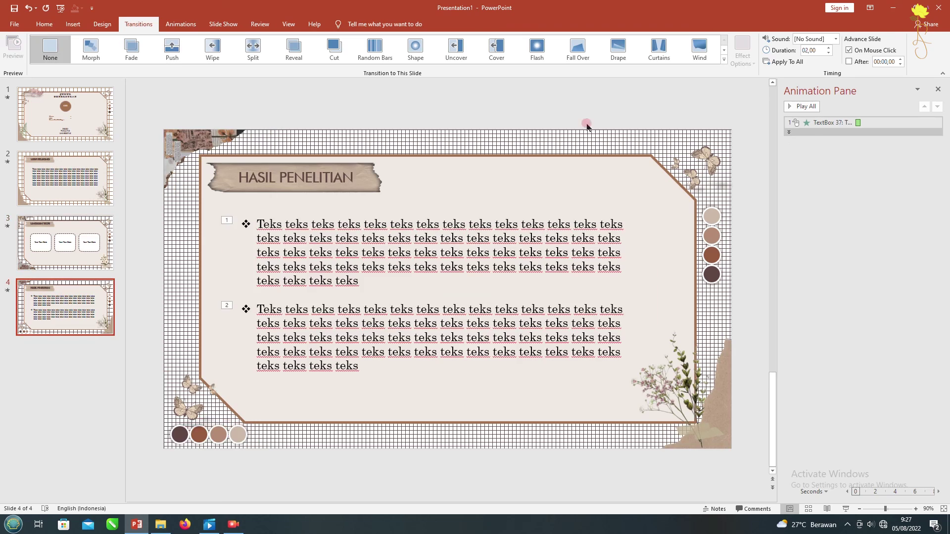
pyautogui.click(171, 49)
pyautogui.click(742, 55)
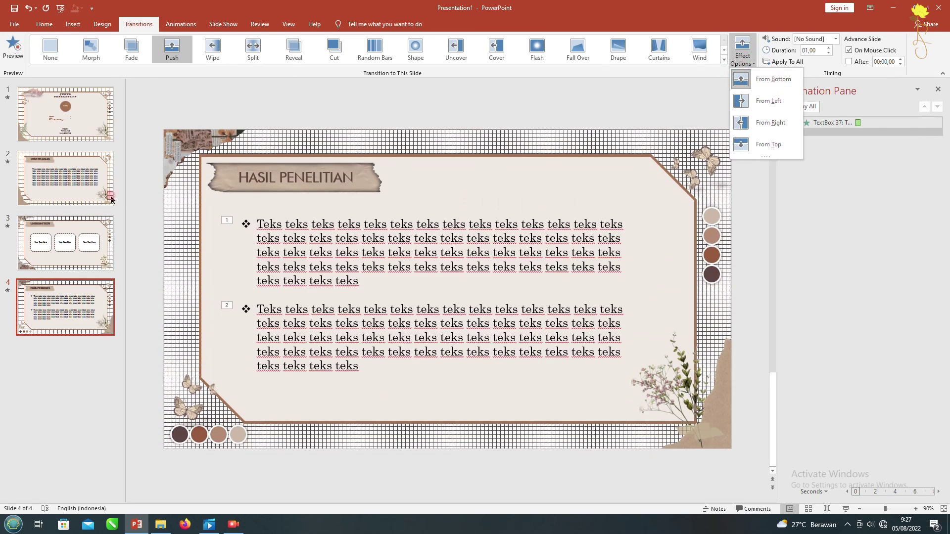
pyautogui.click(136, 143)
pyautogui.click(93, 121)
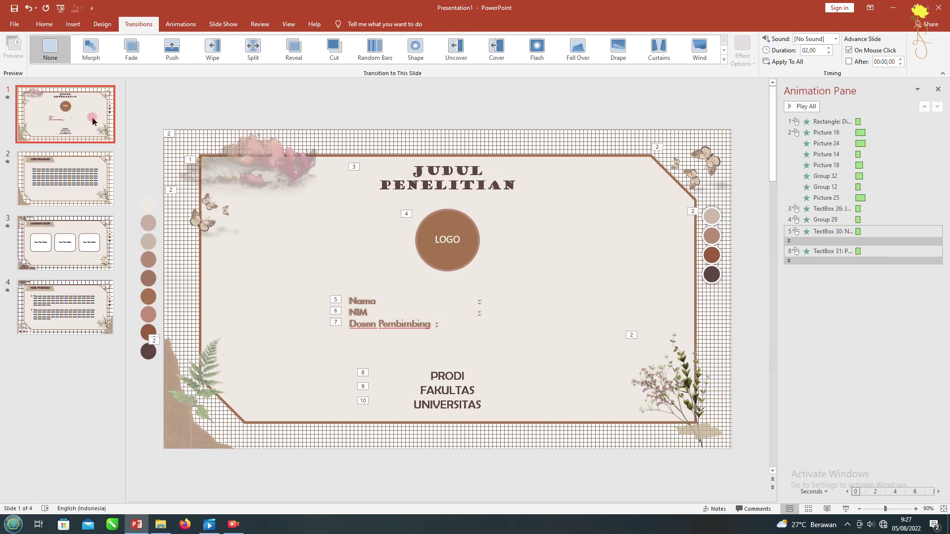
pyautogui.click(845, 510)
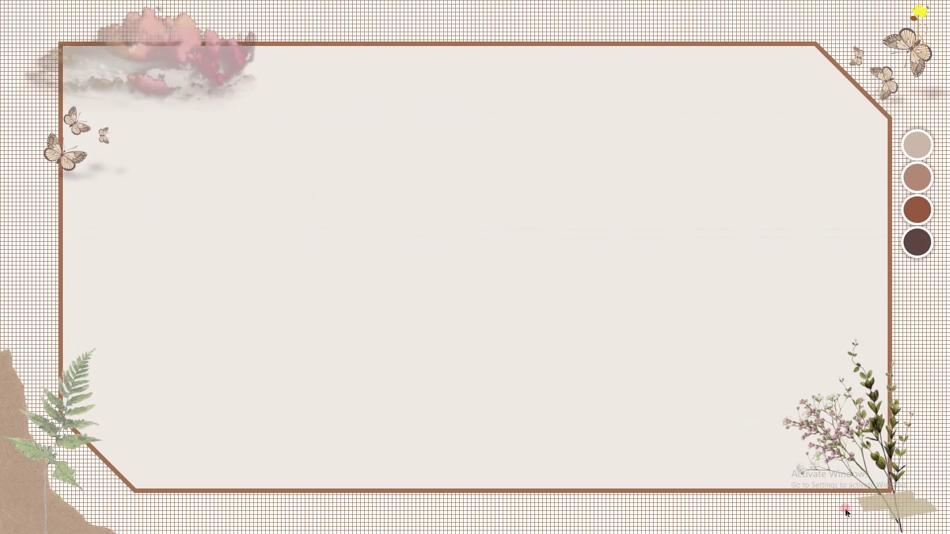
# Click through the LOGO, Latar Belakang, Landasan Teori and Hasil Penelitian builds, then end the show.
pyautogui.click(846, 511)
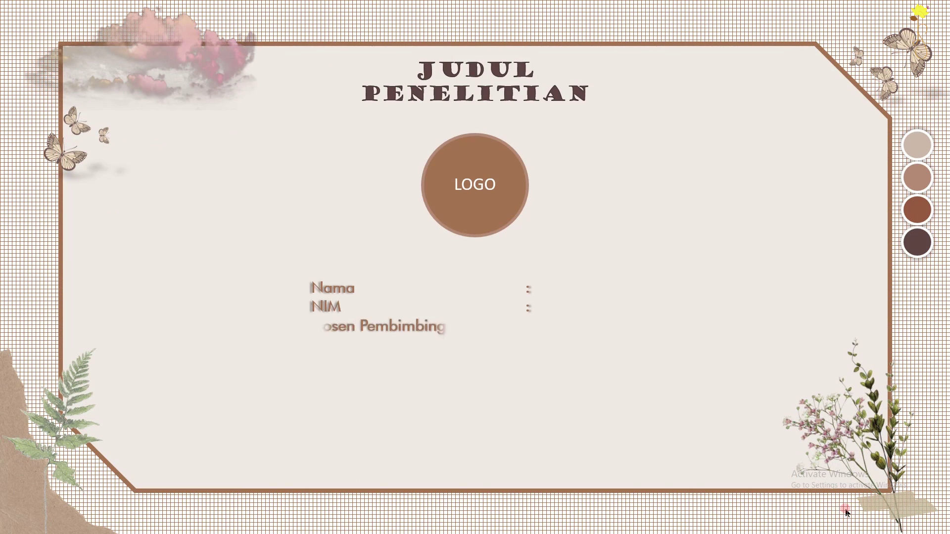
pyautogui.click(846, 512)
pyautogui.click(846, 511)
pyautogui.click(846, 511)
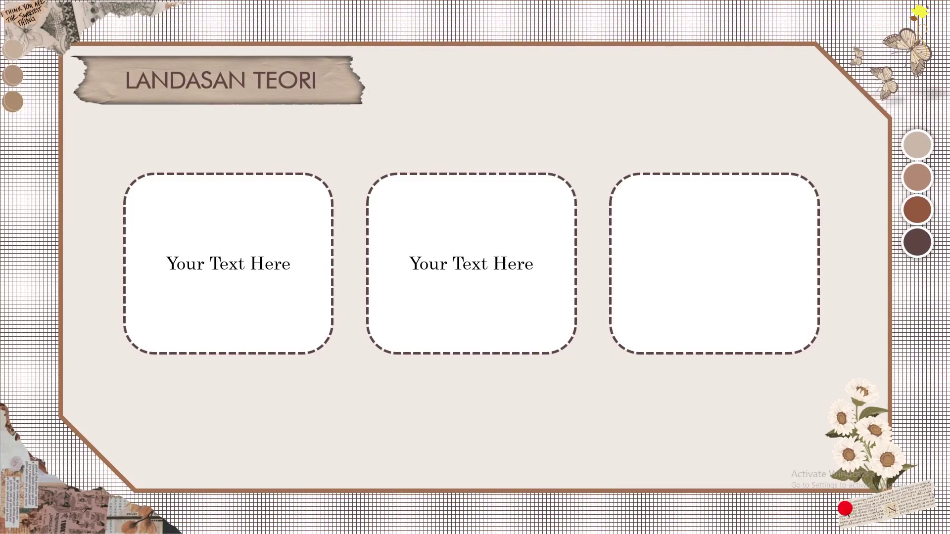
pyautogui.click(846, 511)
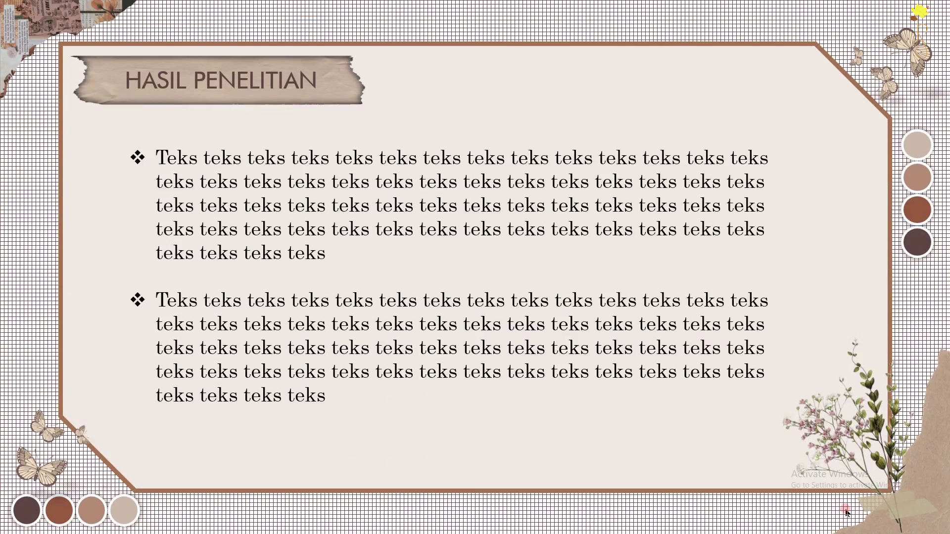
pyautogui.click(846, 511)
pyautogui.rightClick(753, 213)
pyautogui.click(795, 368)
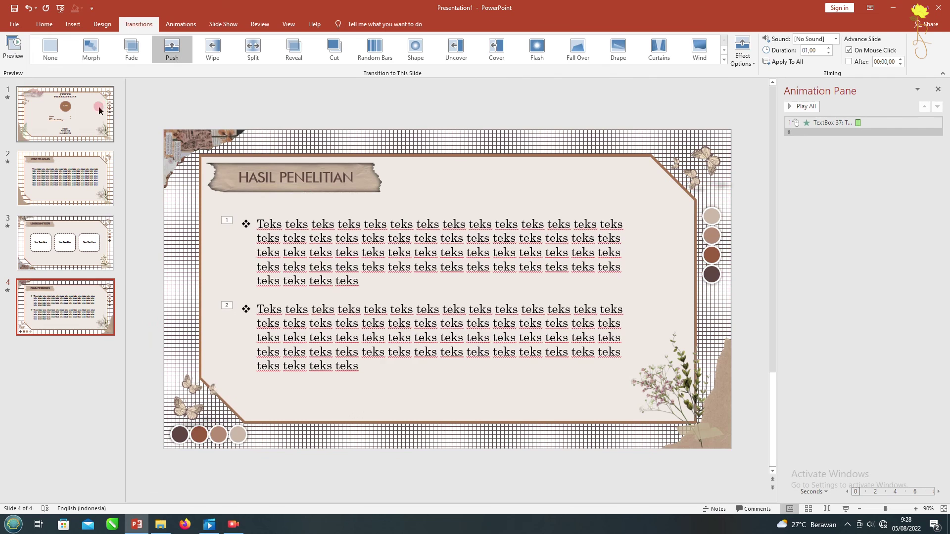
# Select the JUDUL PENELITIAN title slide and close the Animation Pane.
pyautogui.click(99, 110)
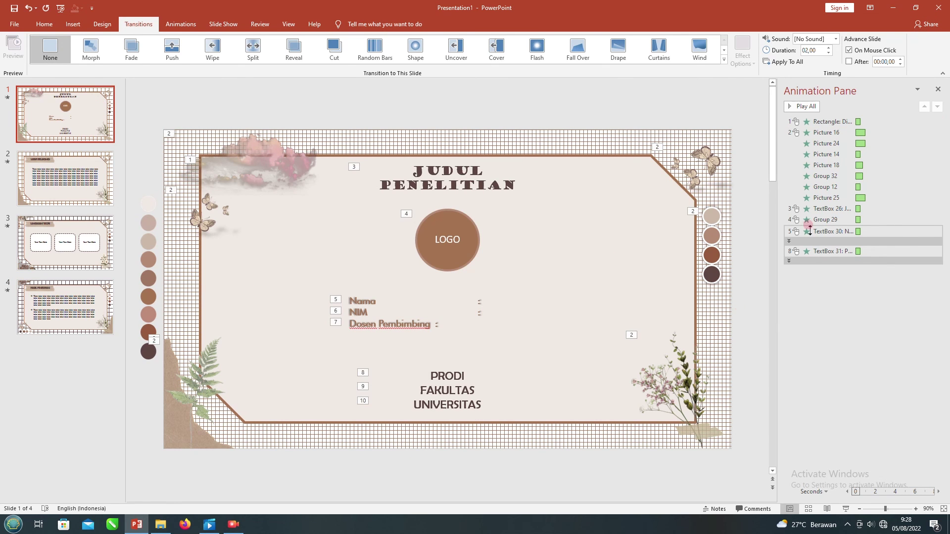
pyautogui.click(938, 89)
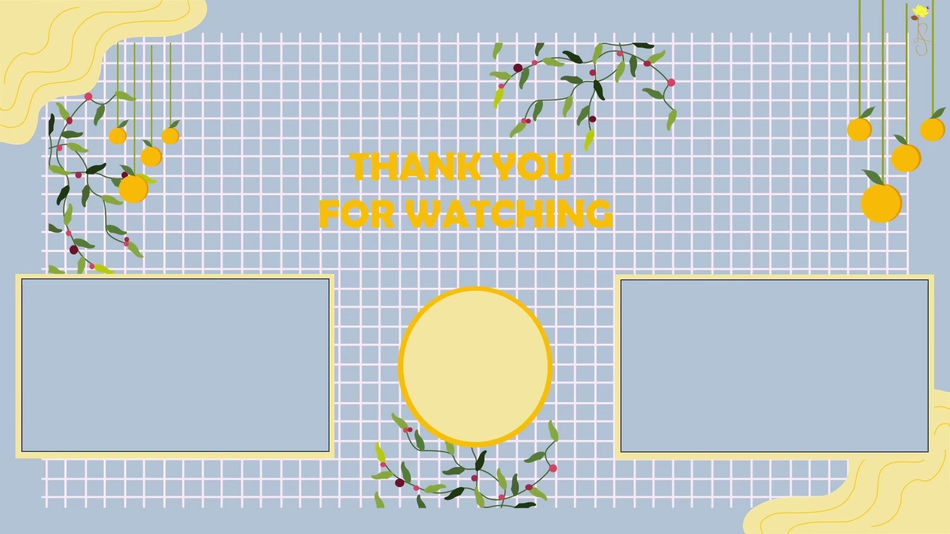